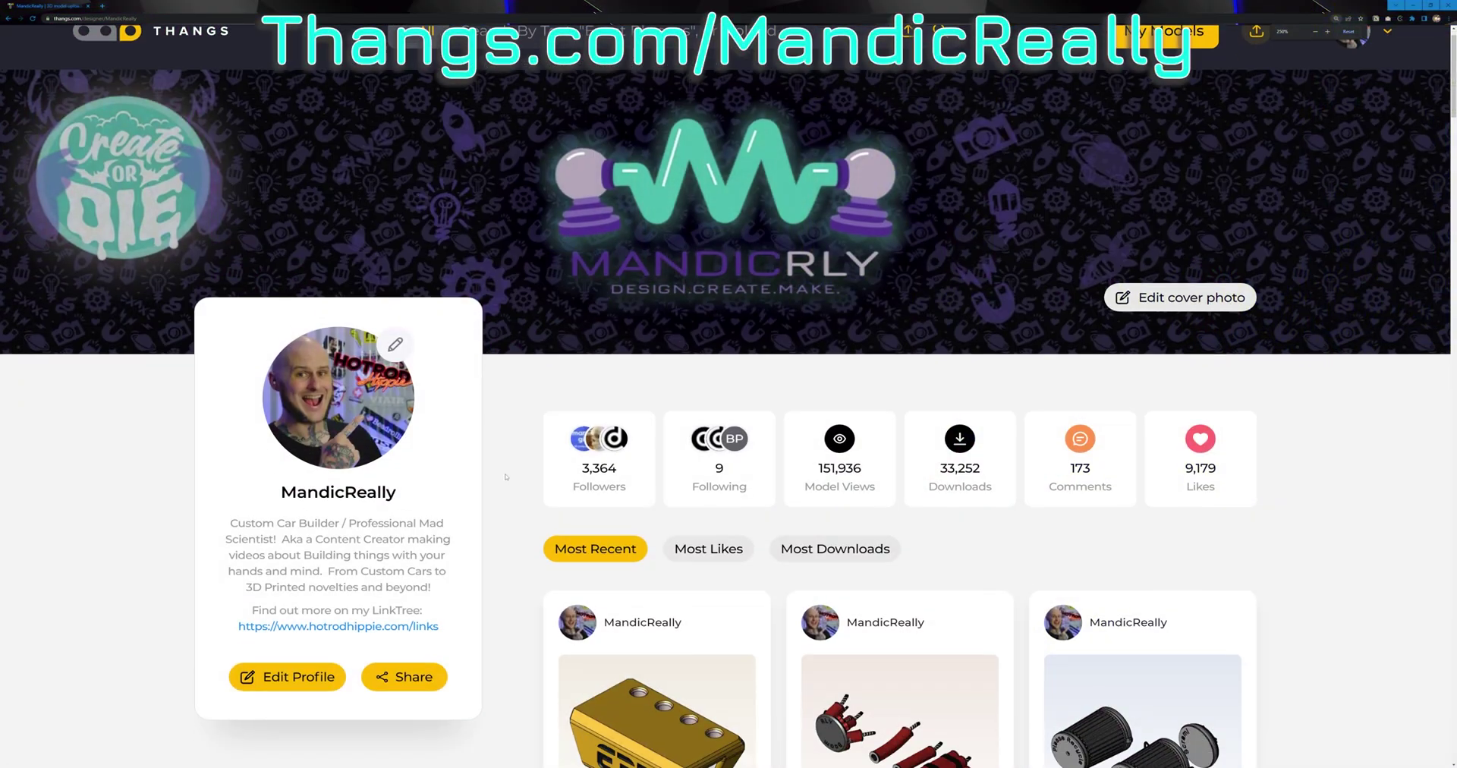
Browse the 3D models published on the MandicReally profile page on Thangs
scroll(510, 488, "down", 2)
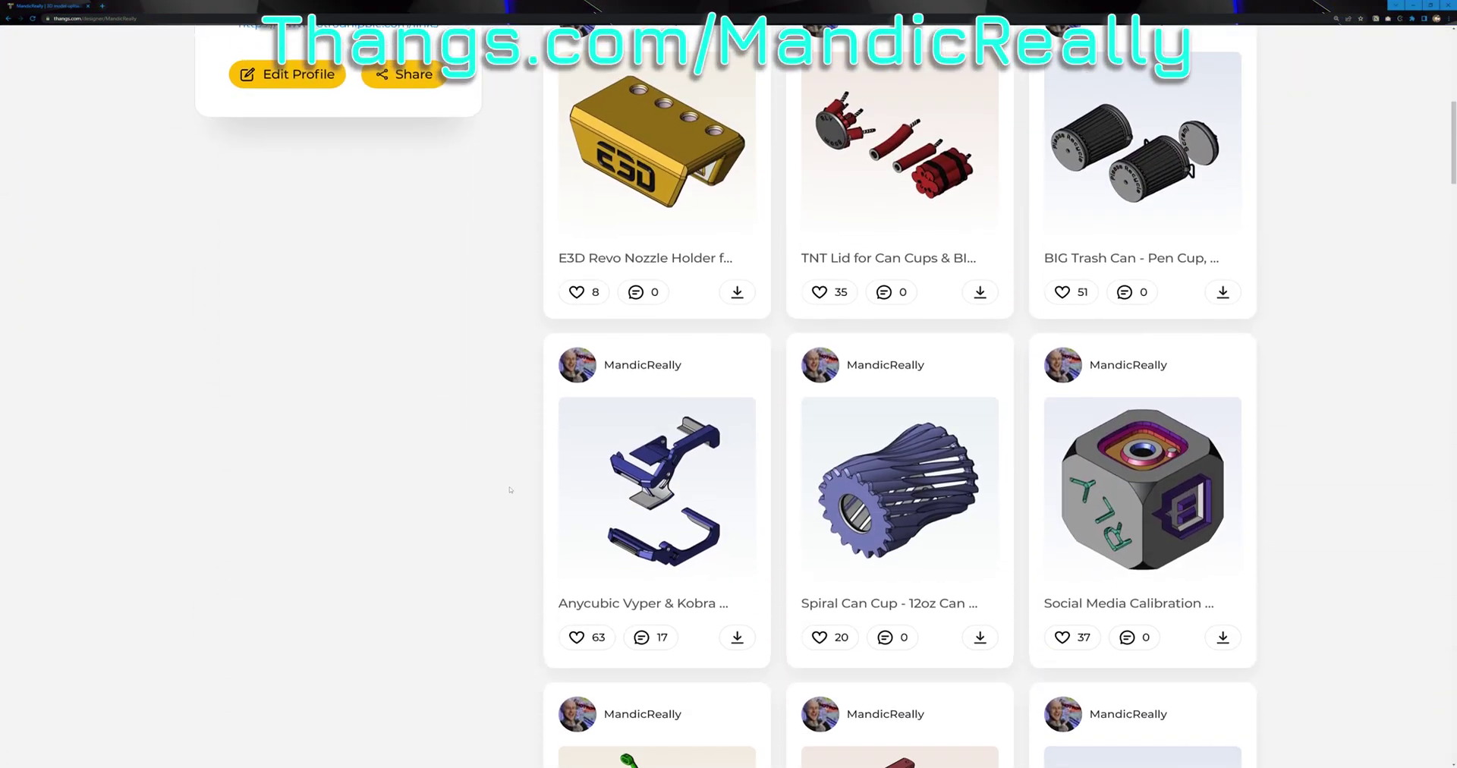
scroll(512, 492, "down", 2)
scroll(509, 508, "down", 5)
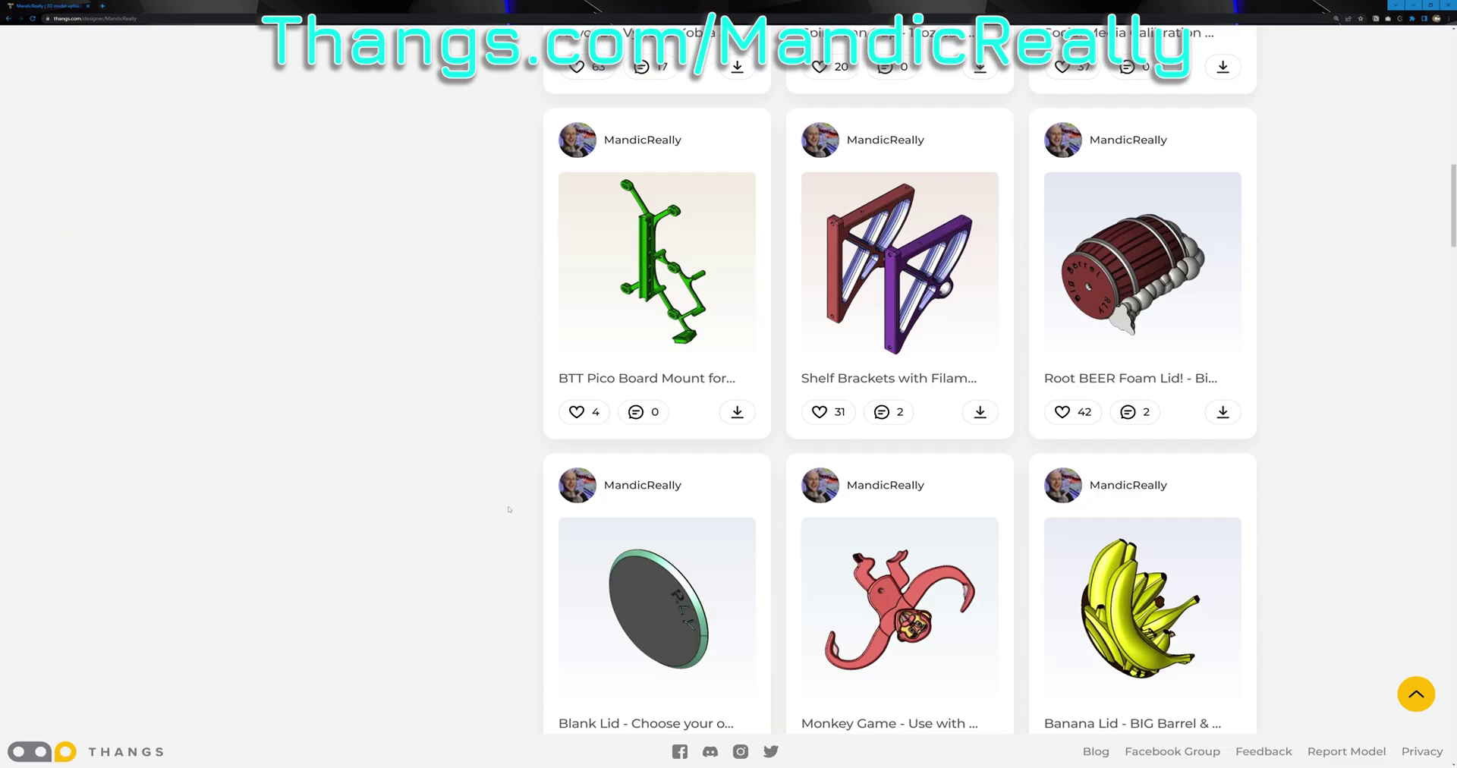
scroll(515, 514, "down", 2)
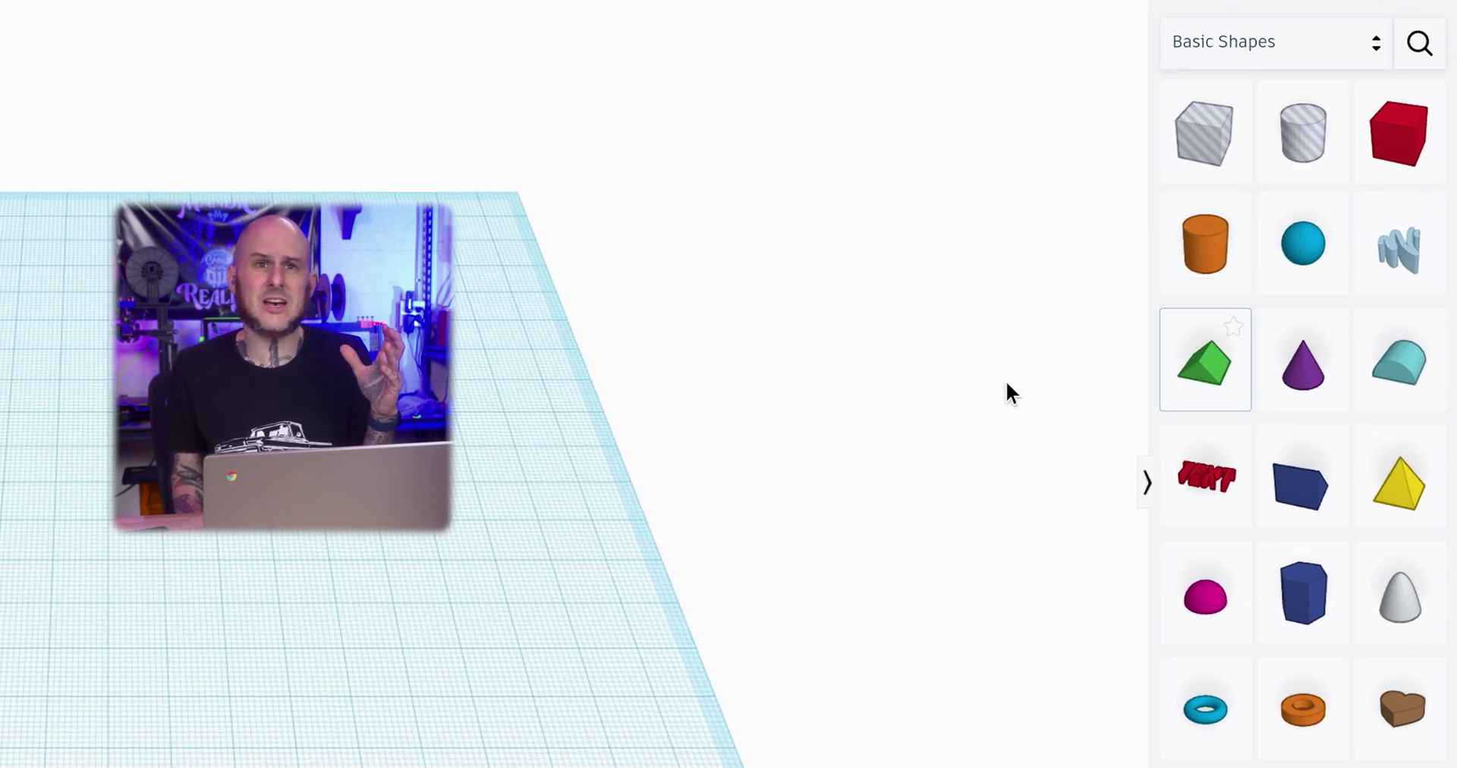
In Tinkercad, place a green roof shape and a transparent hole box on the workplane
left_click(543, 454)
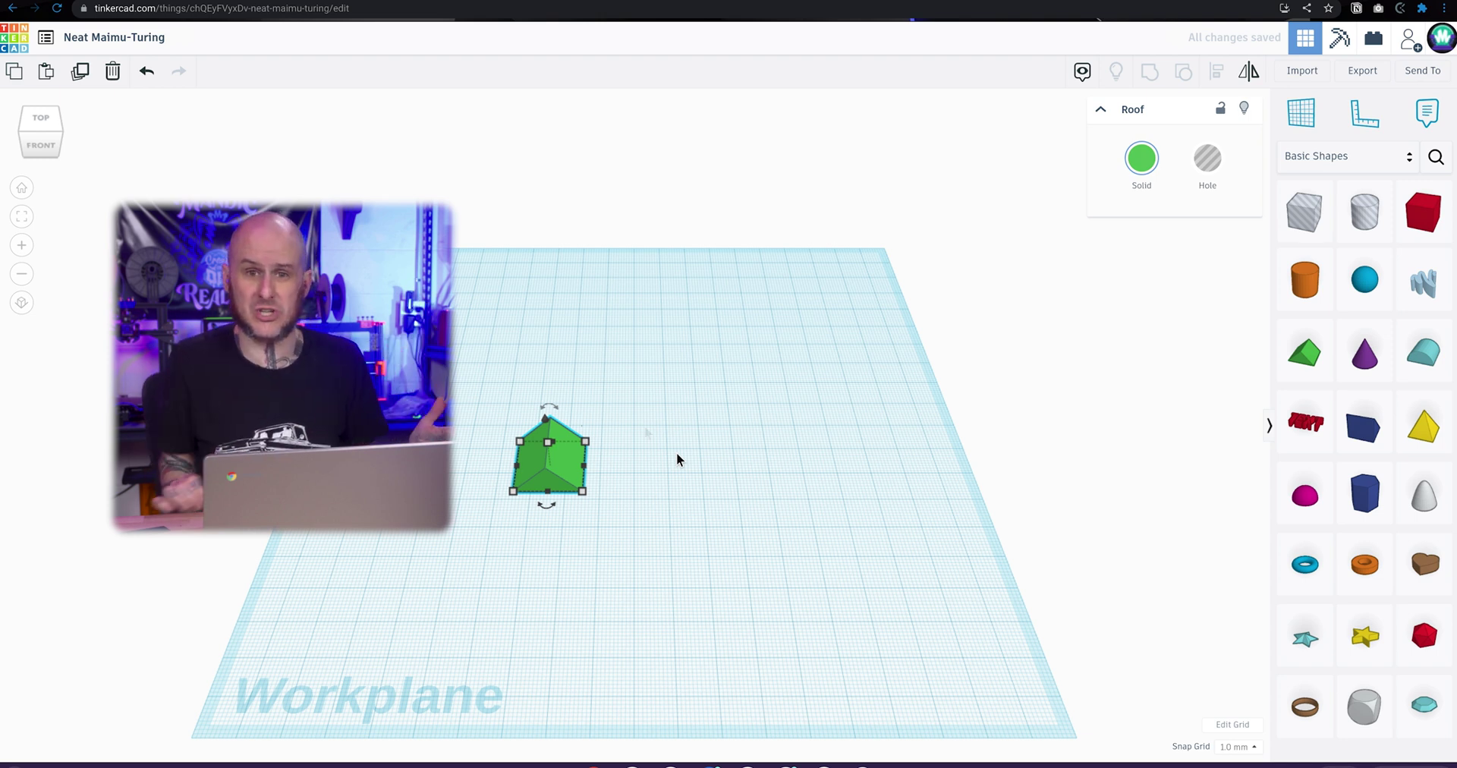
left_click(676, 452)
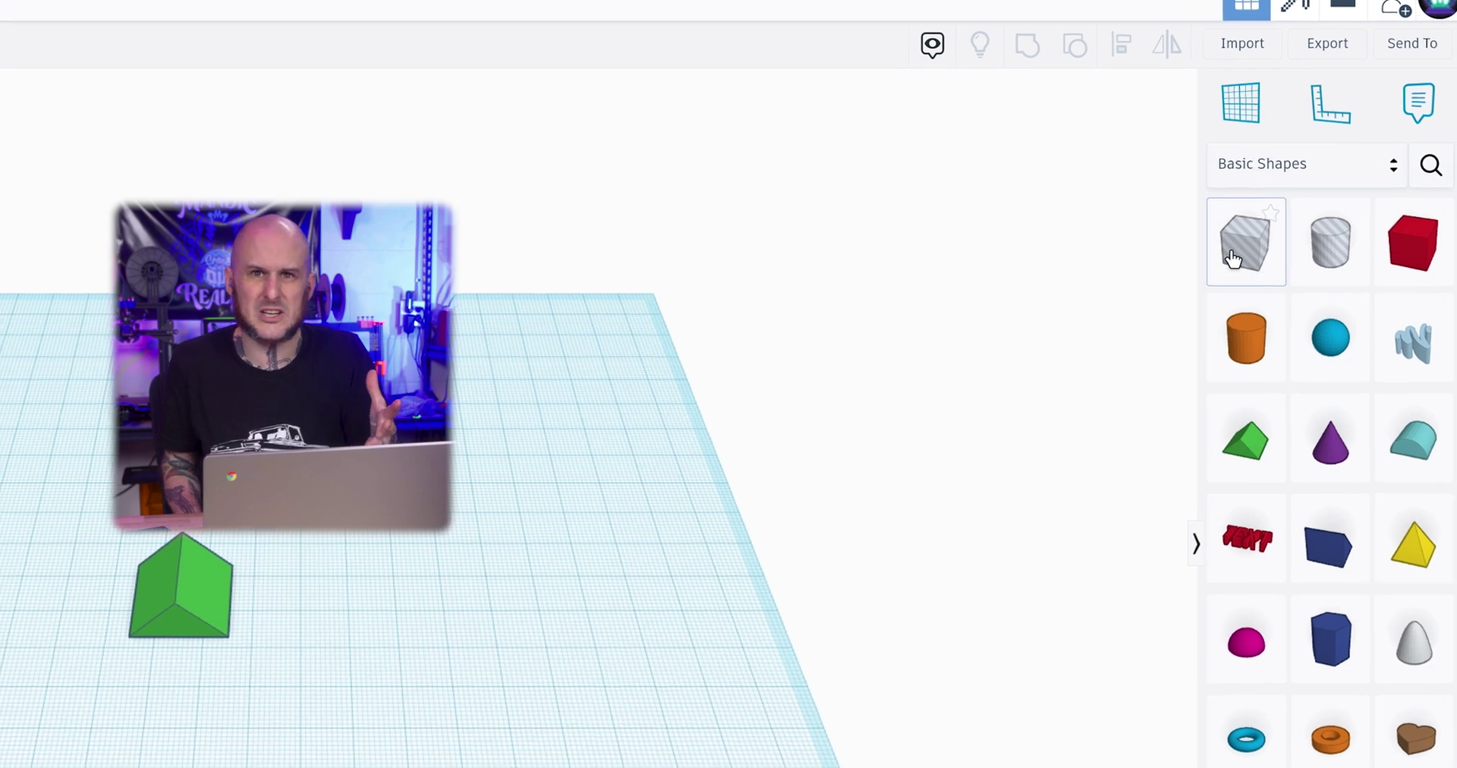
left_click_drag(1232, 259, 658, 578)
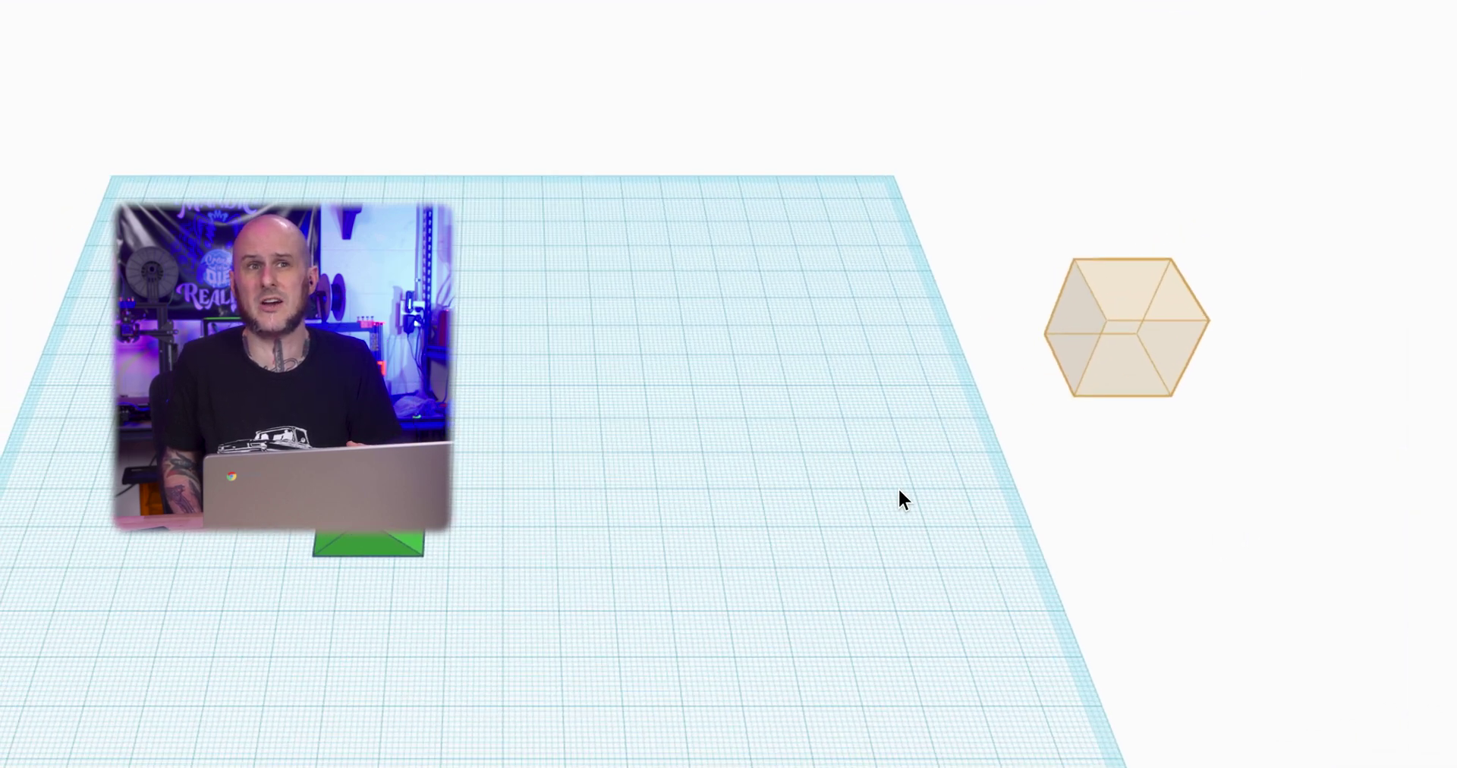
left_click_drag(898, 489, 758, 290)
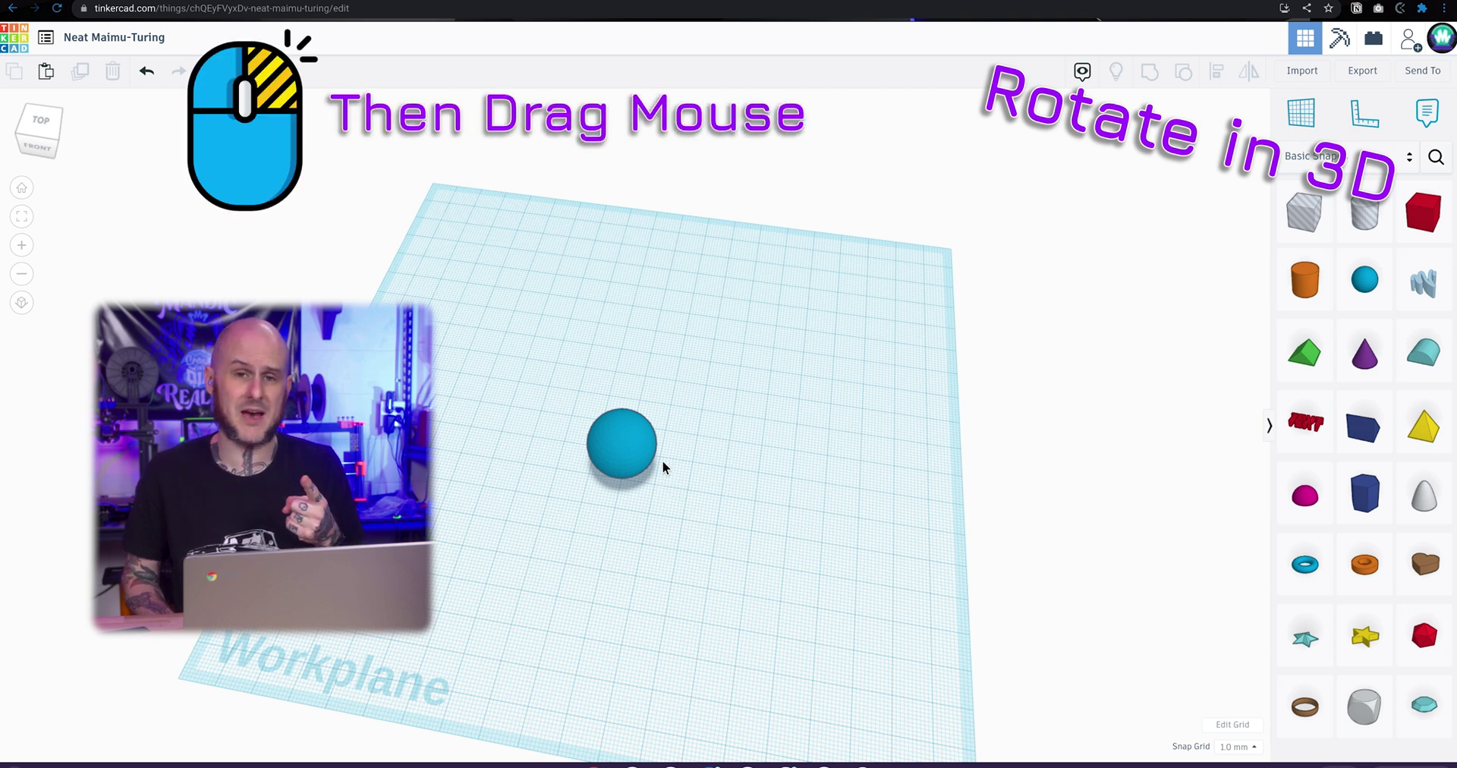
Practise orbiting, panning and zooming the view around the blue sphere on the workplane
right_click_drag(665, 457, 777, 328)
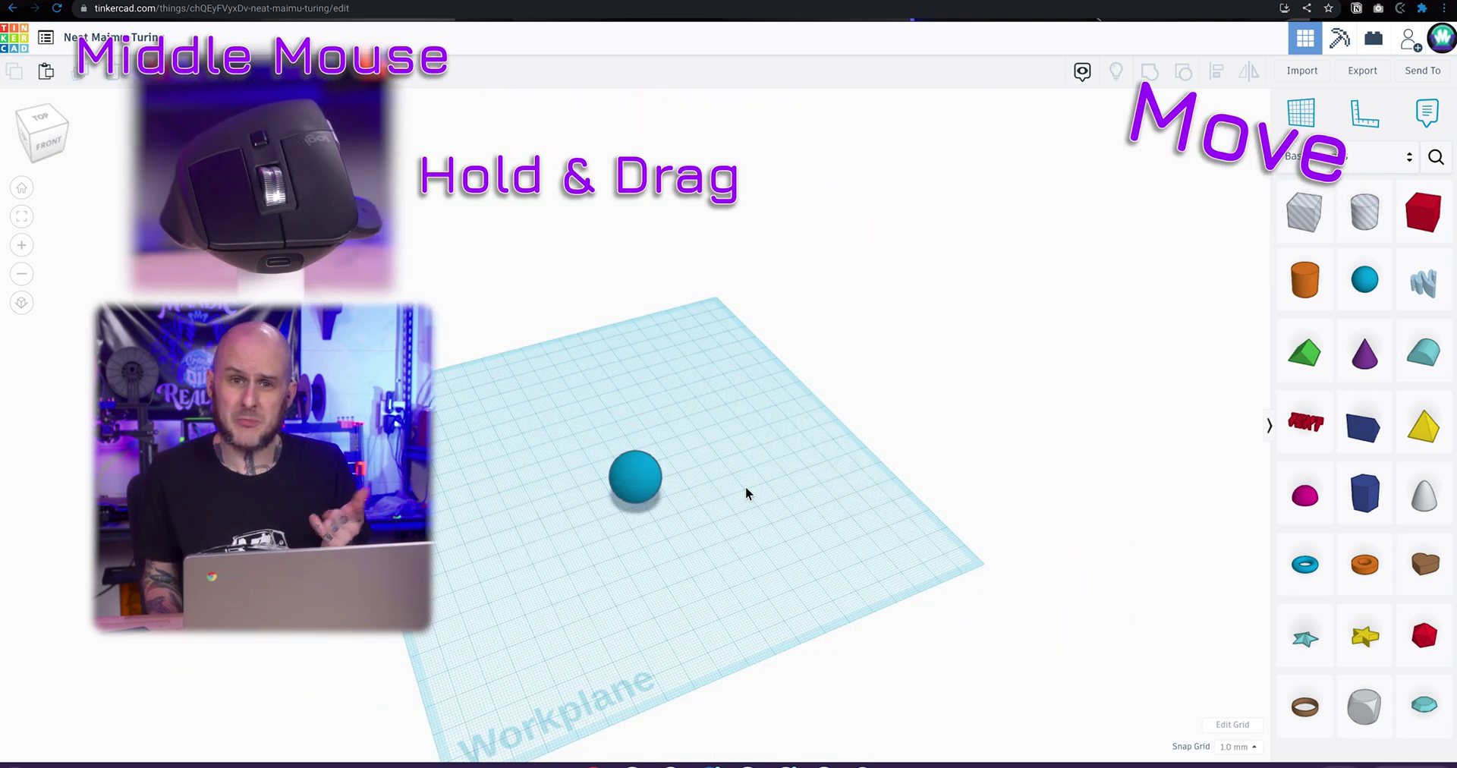
middle_click_drag(742, 488, 909, 473)
scroll(706, 488, "down", 2)
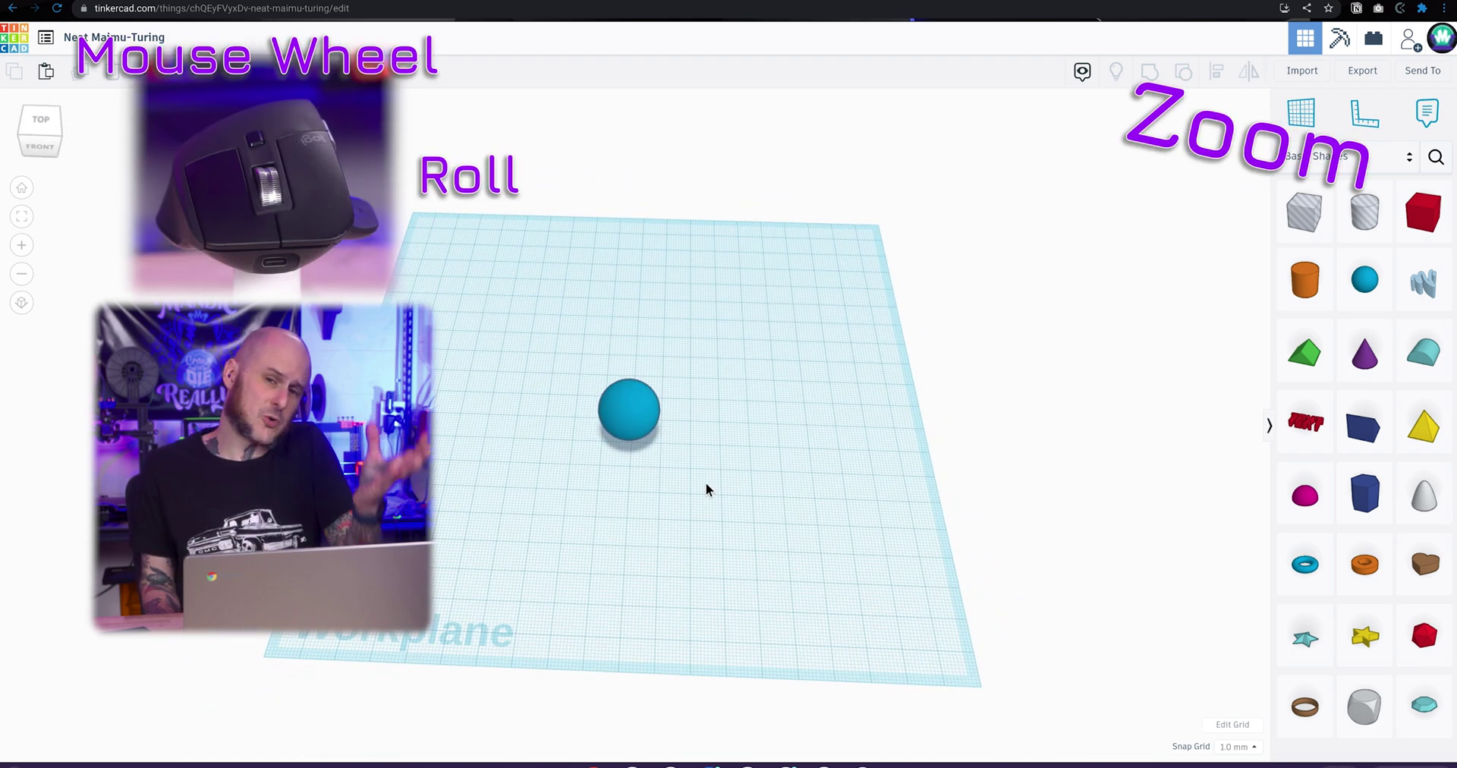
scroll(722, 475, "up", 5)
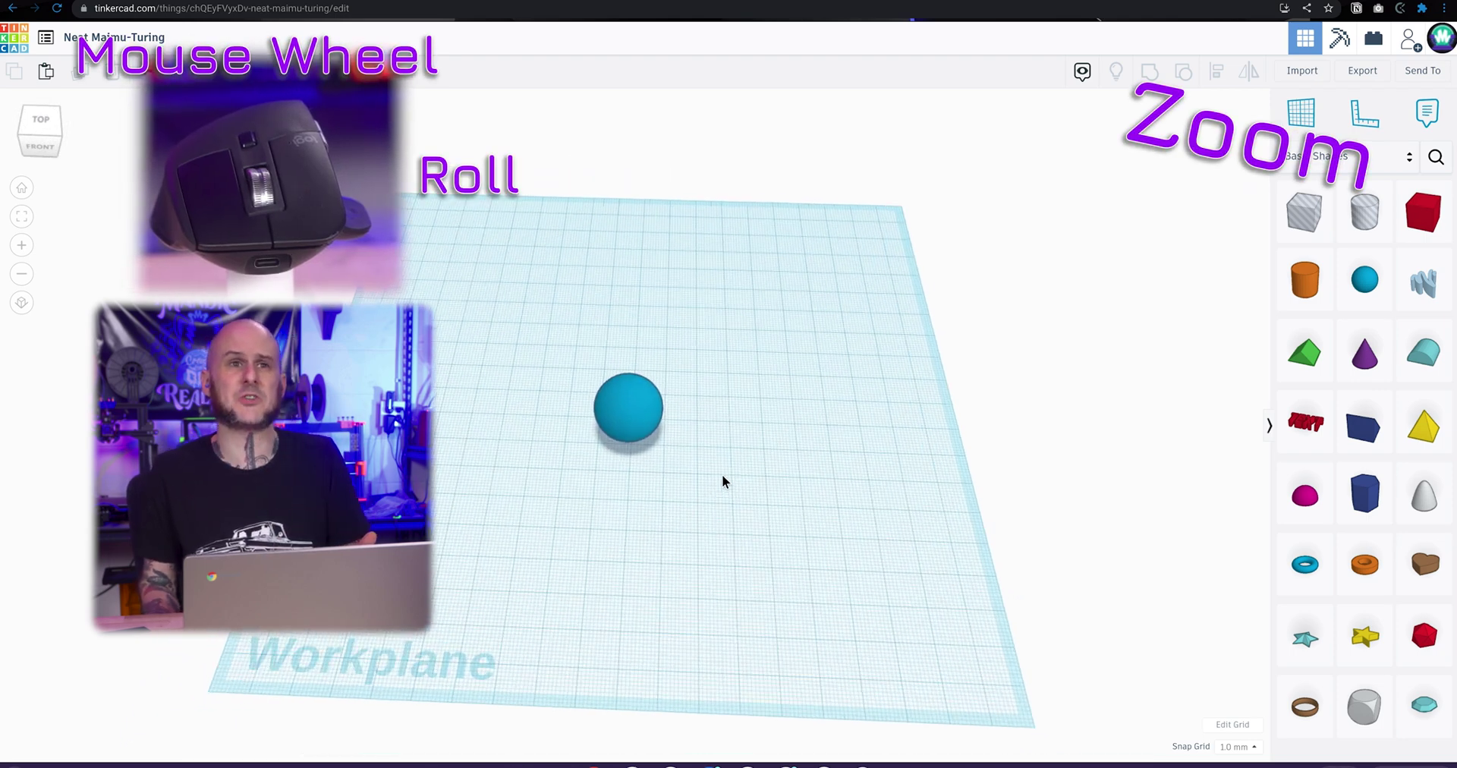
scroll(722, 475, "down", 5)
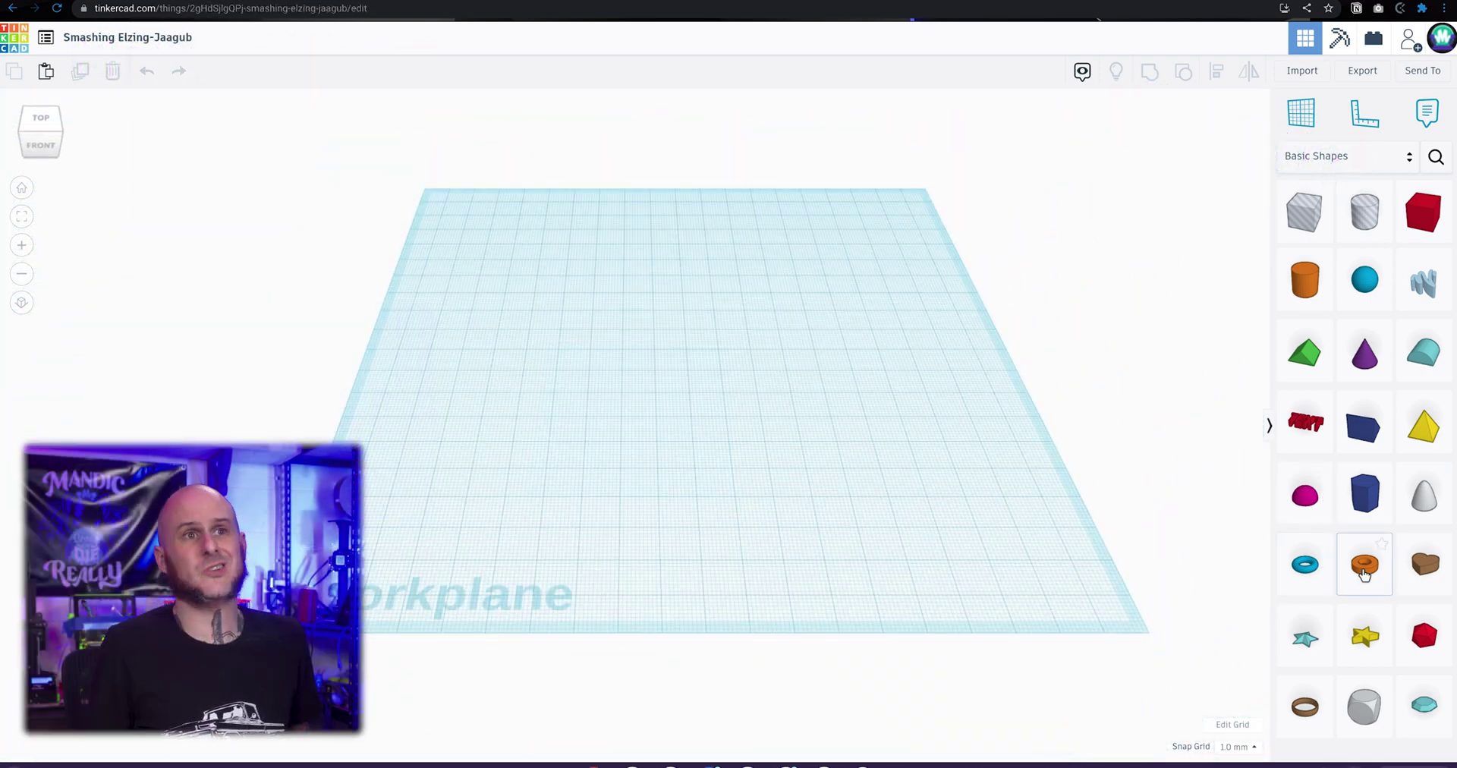
Add a tube to the workplane and set its radius to 19.05 and its wall thickness to 18
left_click_drag(803, 398, 708, 376)
key("f")
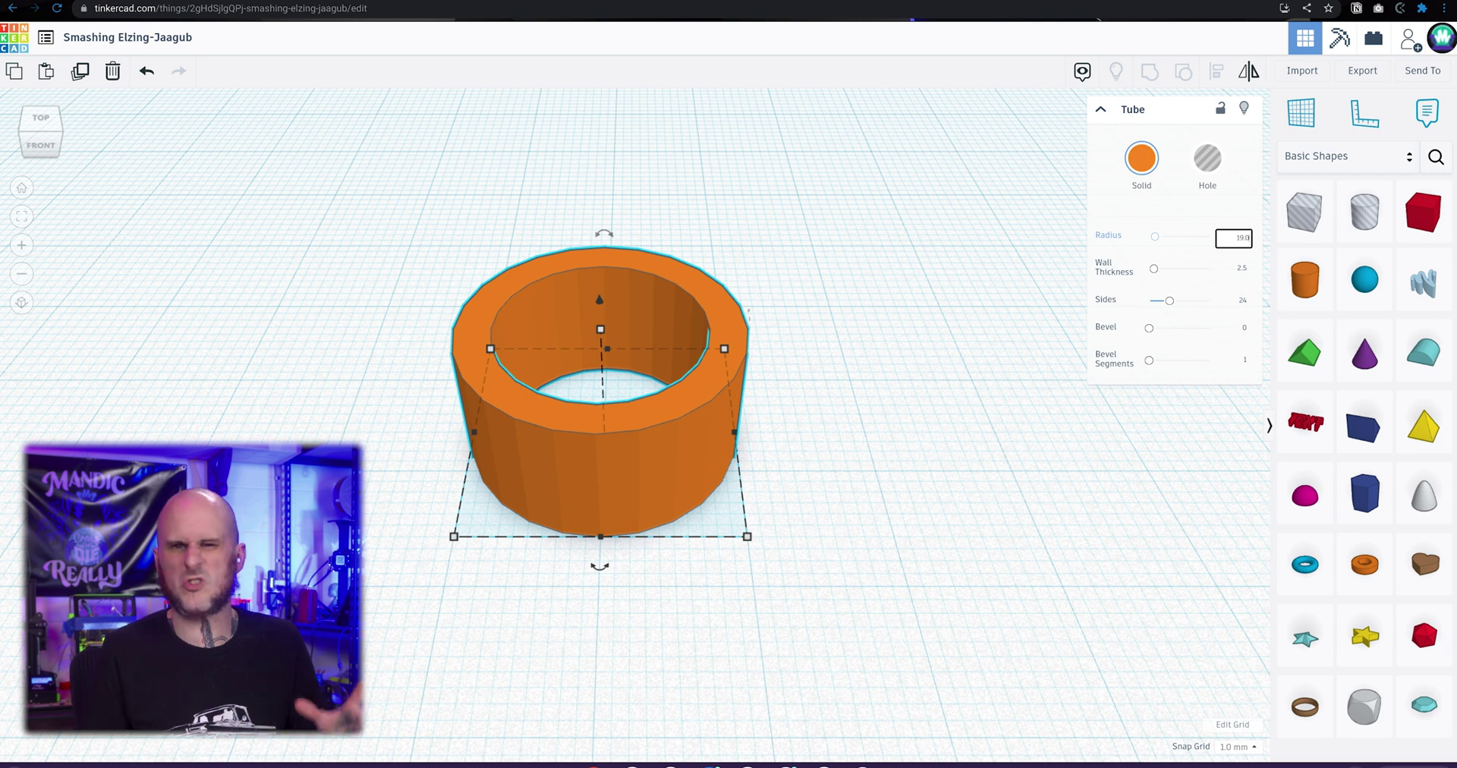
left_click(1241, 268)
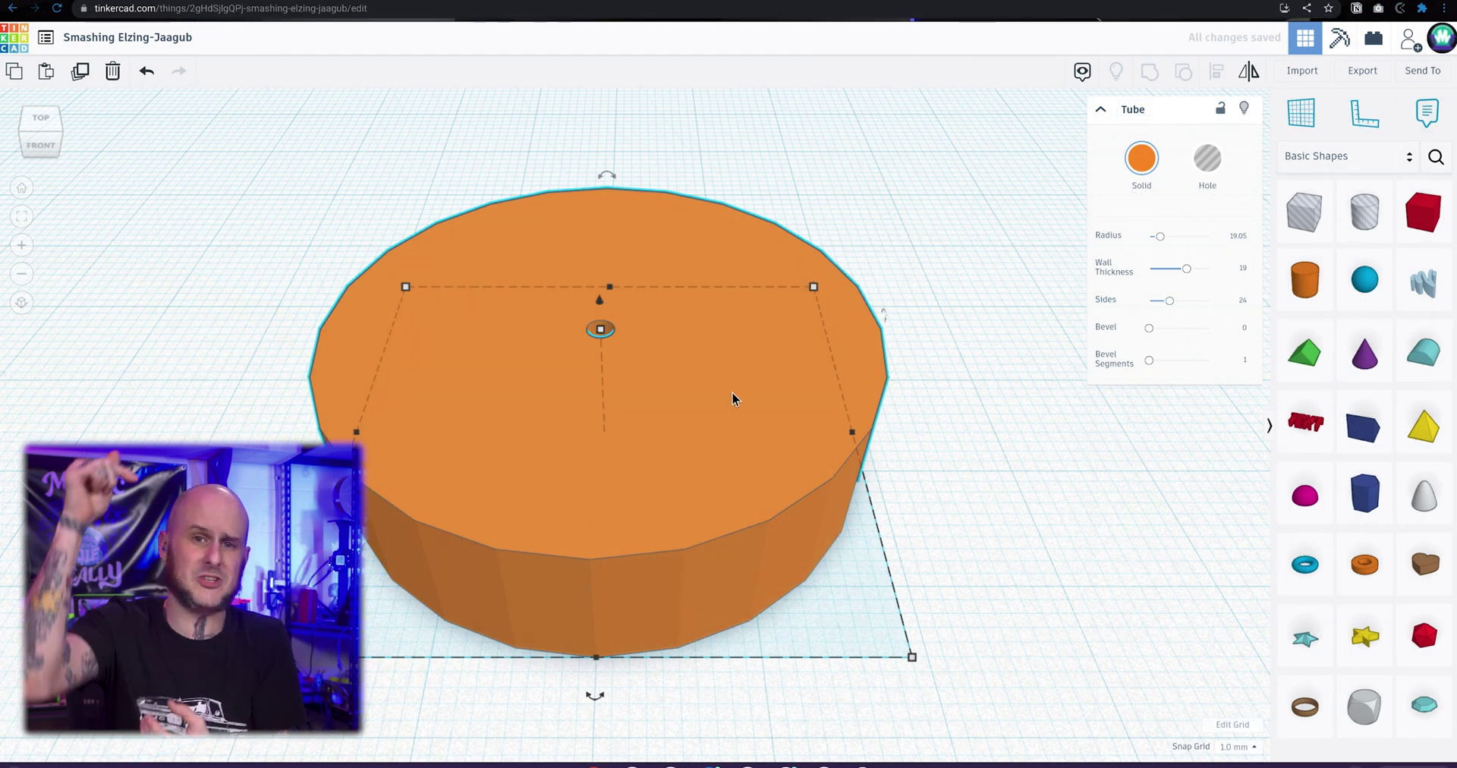
key("Escape")
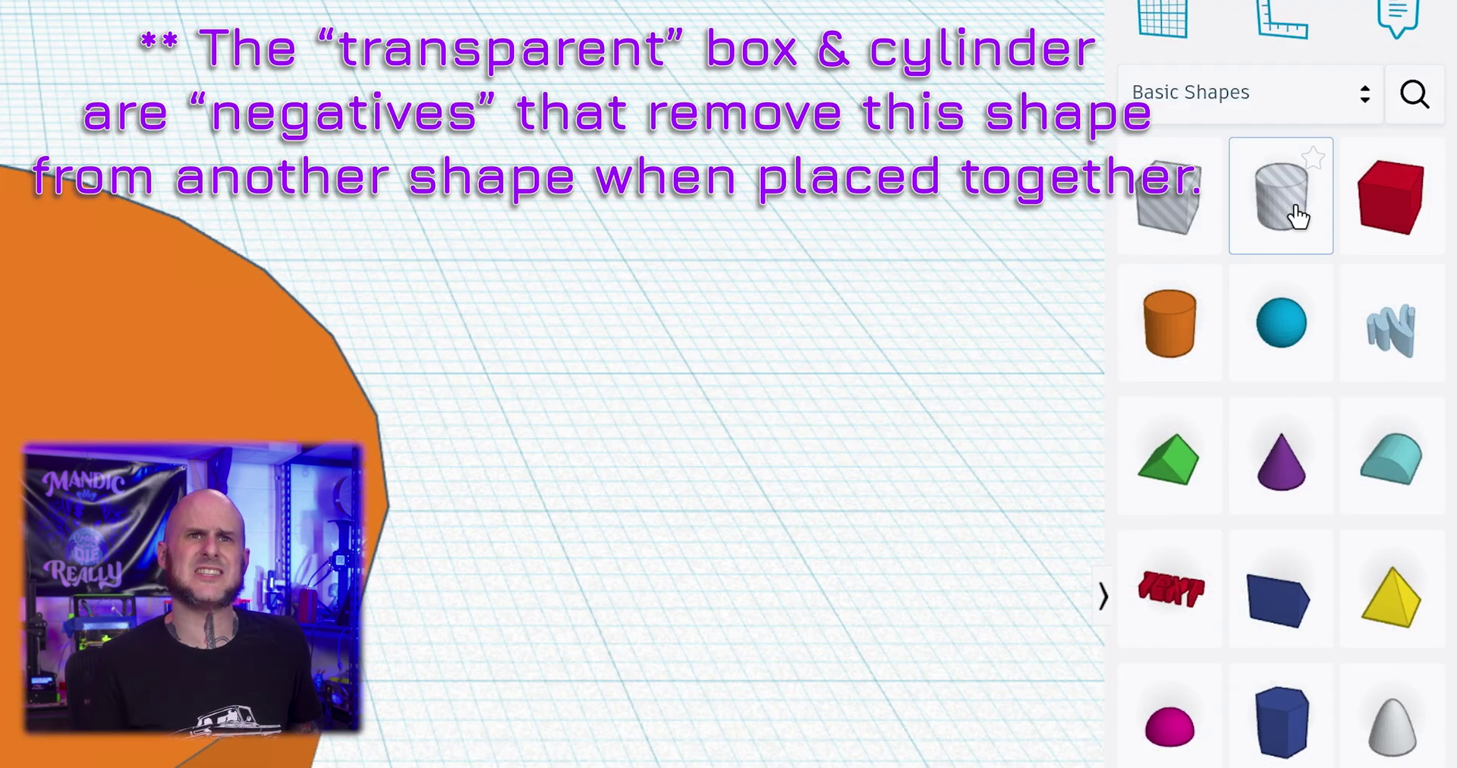
Place a hole cylinder at the centre of the tube and resize it to about 6 mm across
left_click_drag(1318, 195, 606, 412)
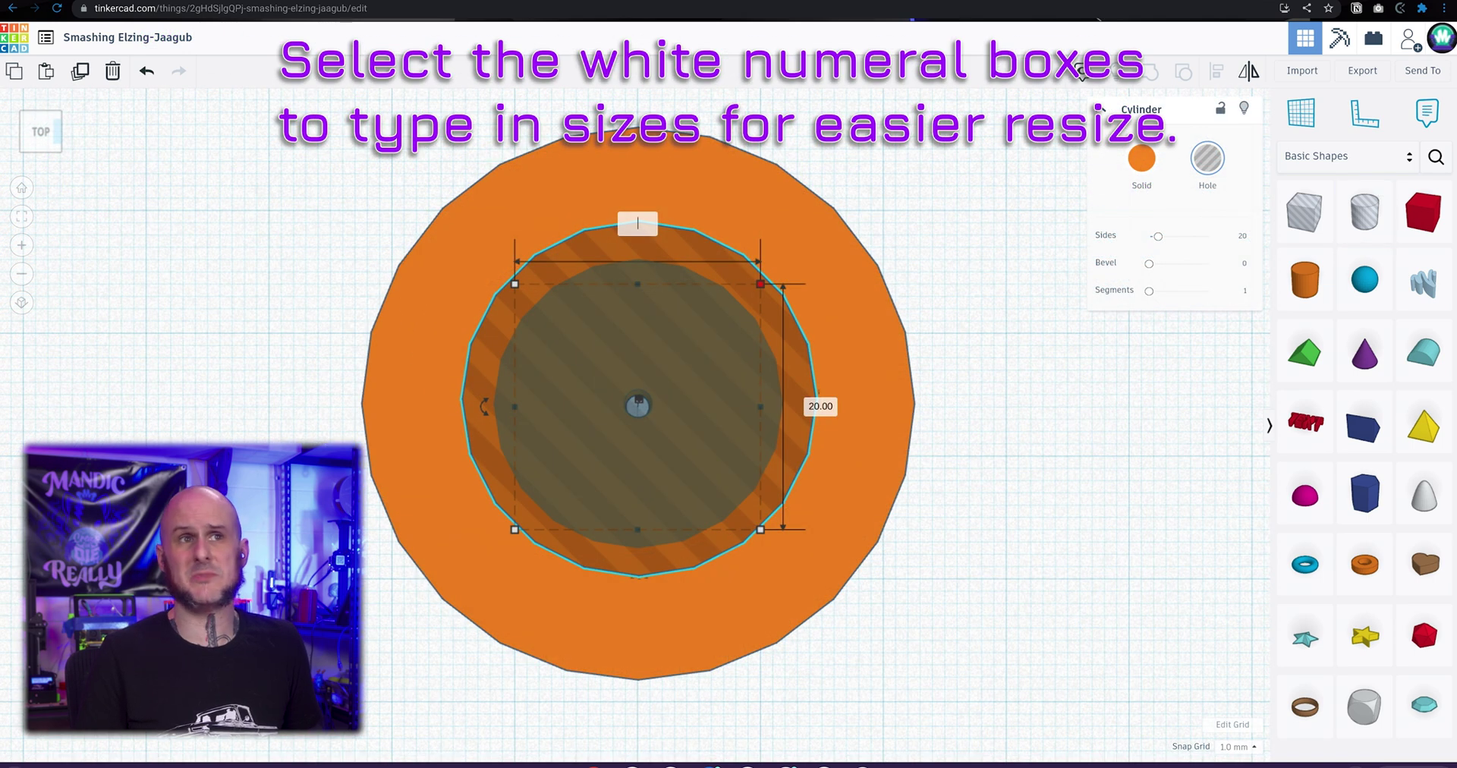
type("6")
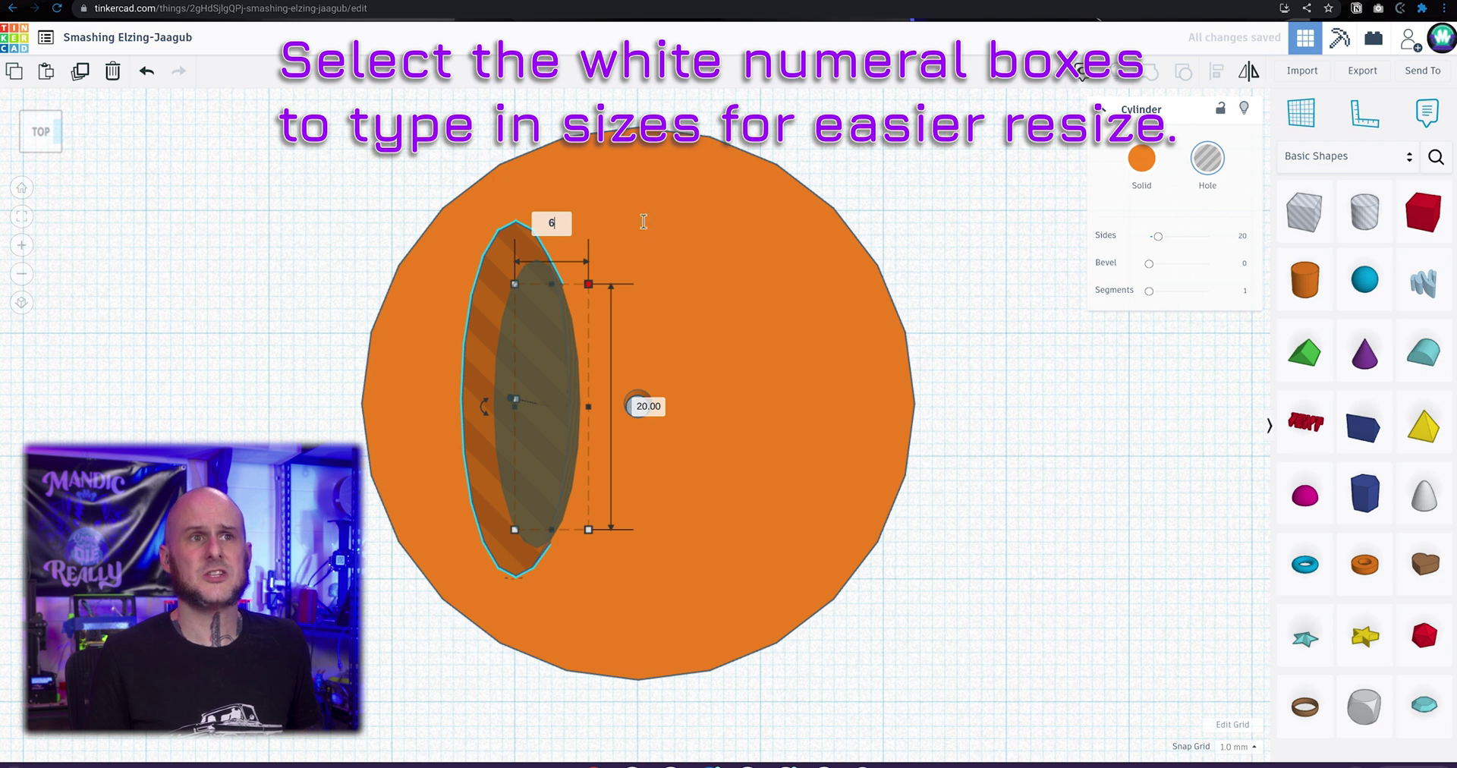
key("Return")
scroll(676, 349, "down", 2)
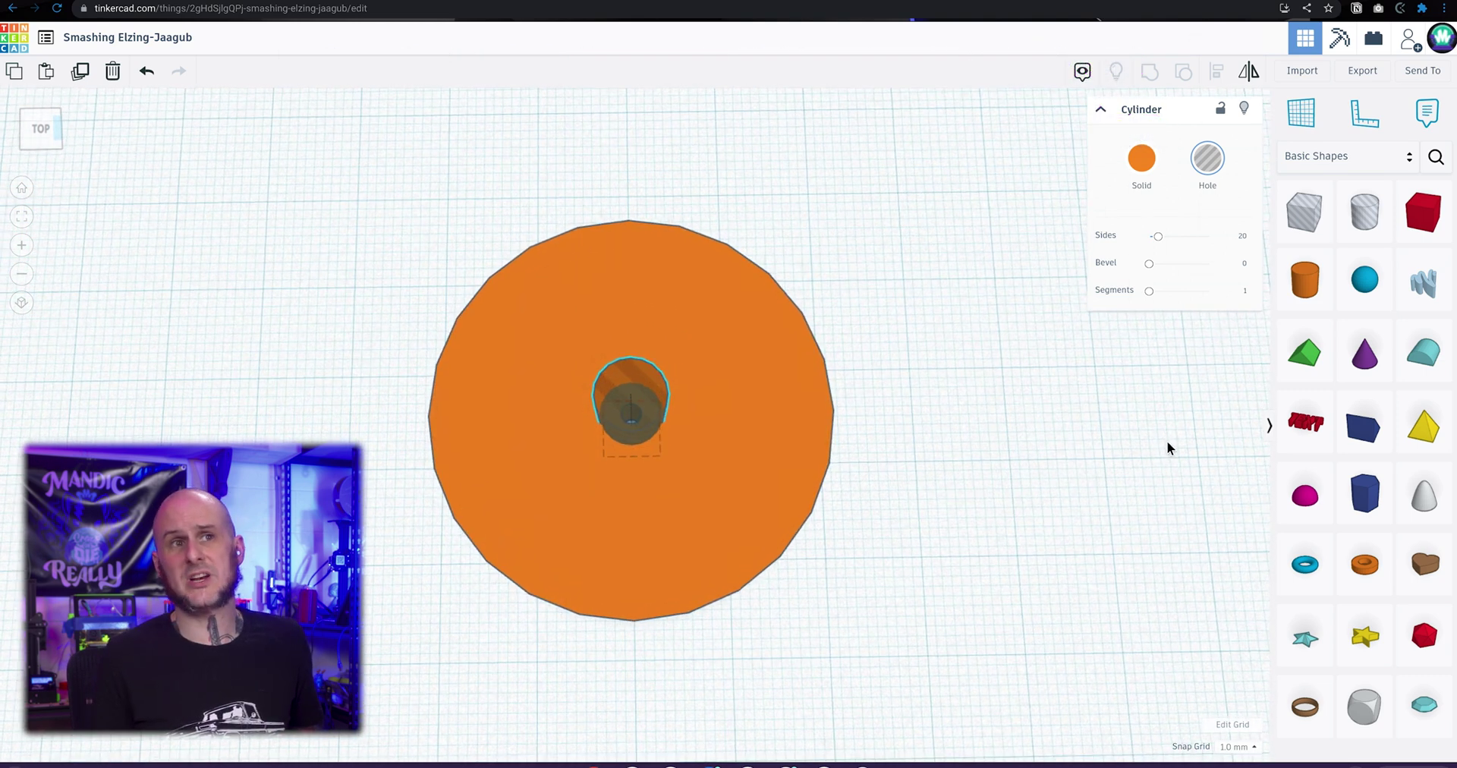
scroll(1167, 440, "down", 5)
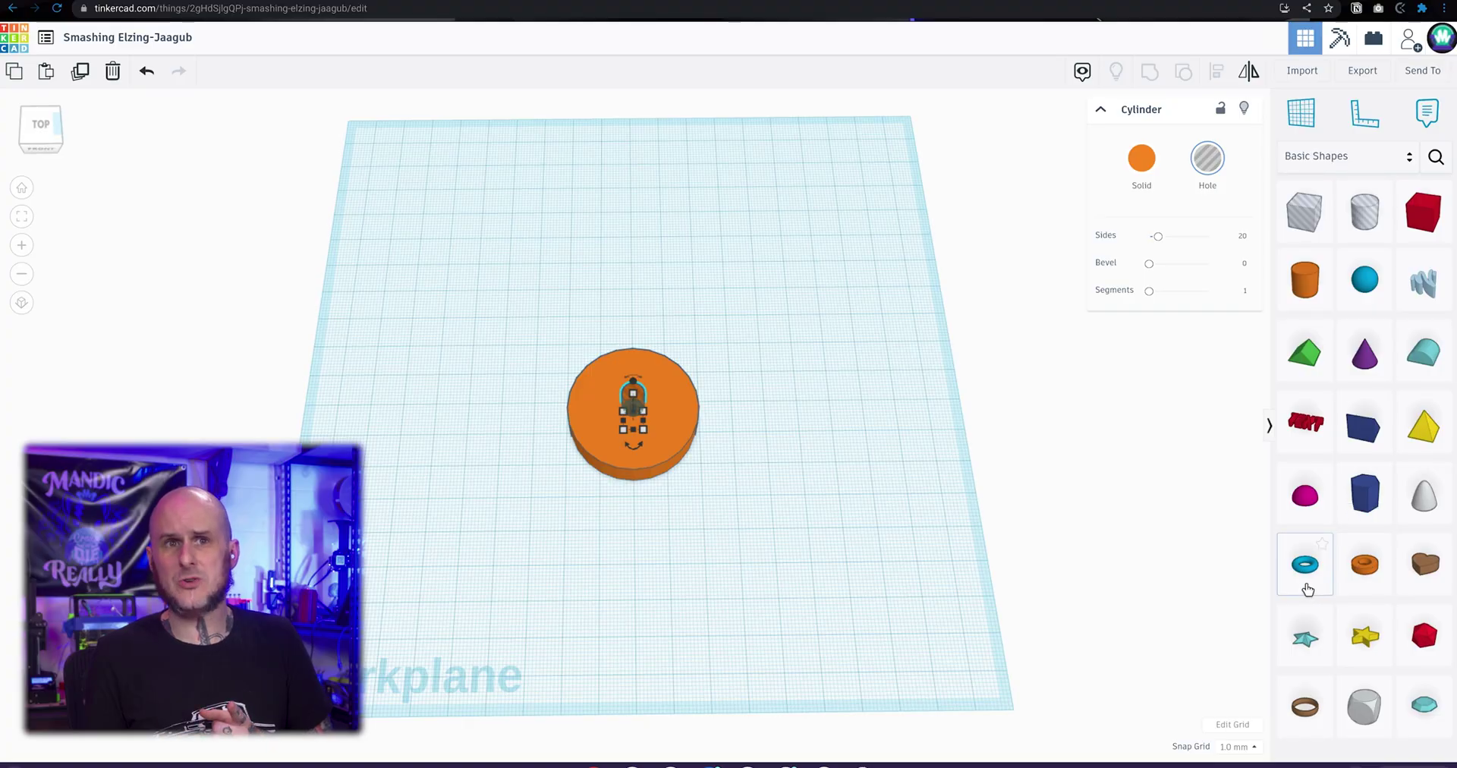
Add a torus beside the tube, rotate it upright, and set its radius to 13 and its tube value to 6.5
left_click_drag(1364, 564, 761, 435)
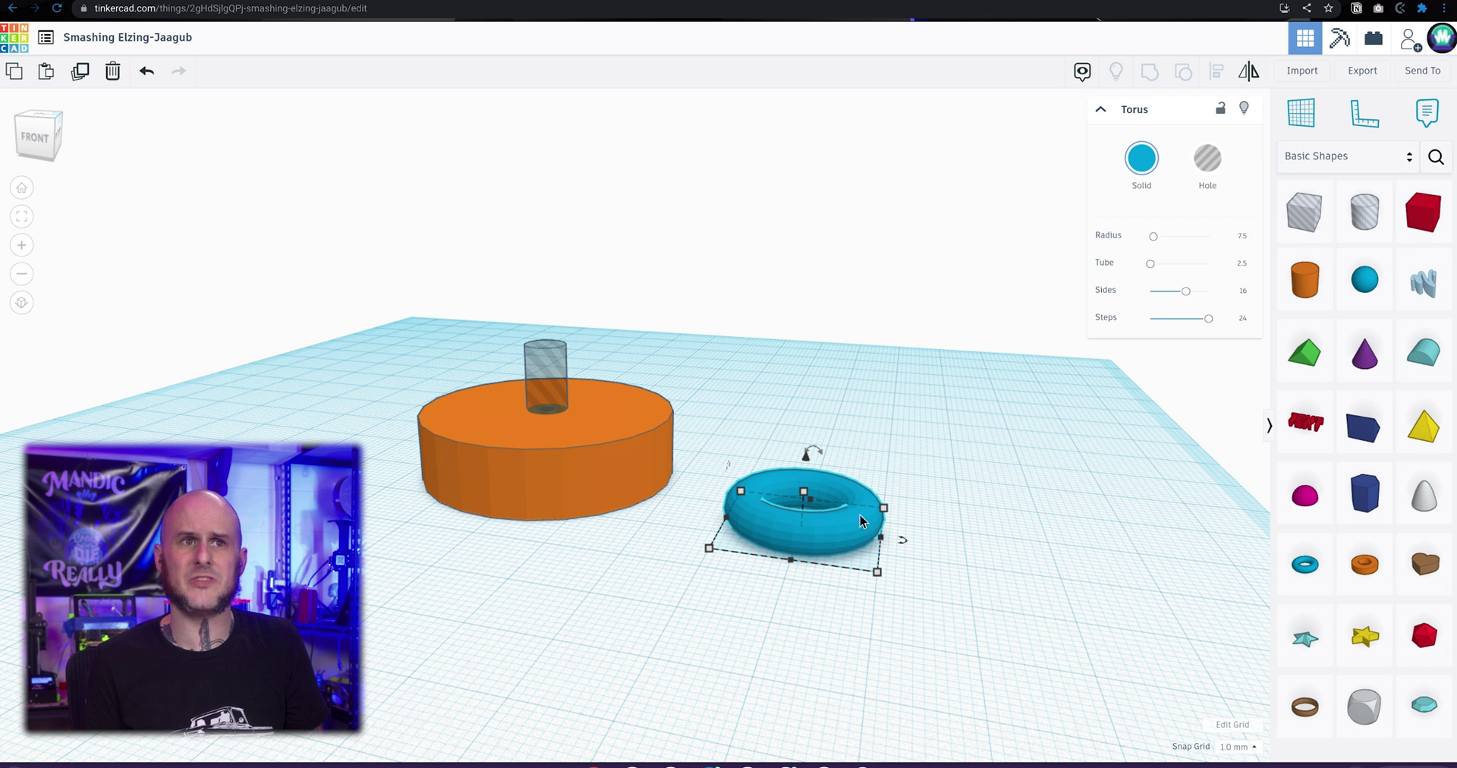
left_click_drag(812, 448, 812, 448)
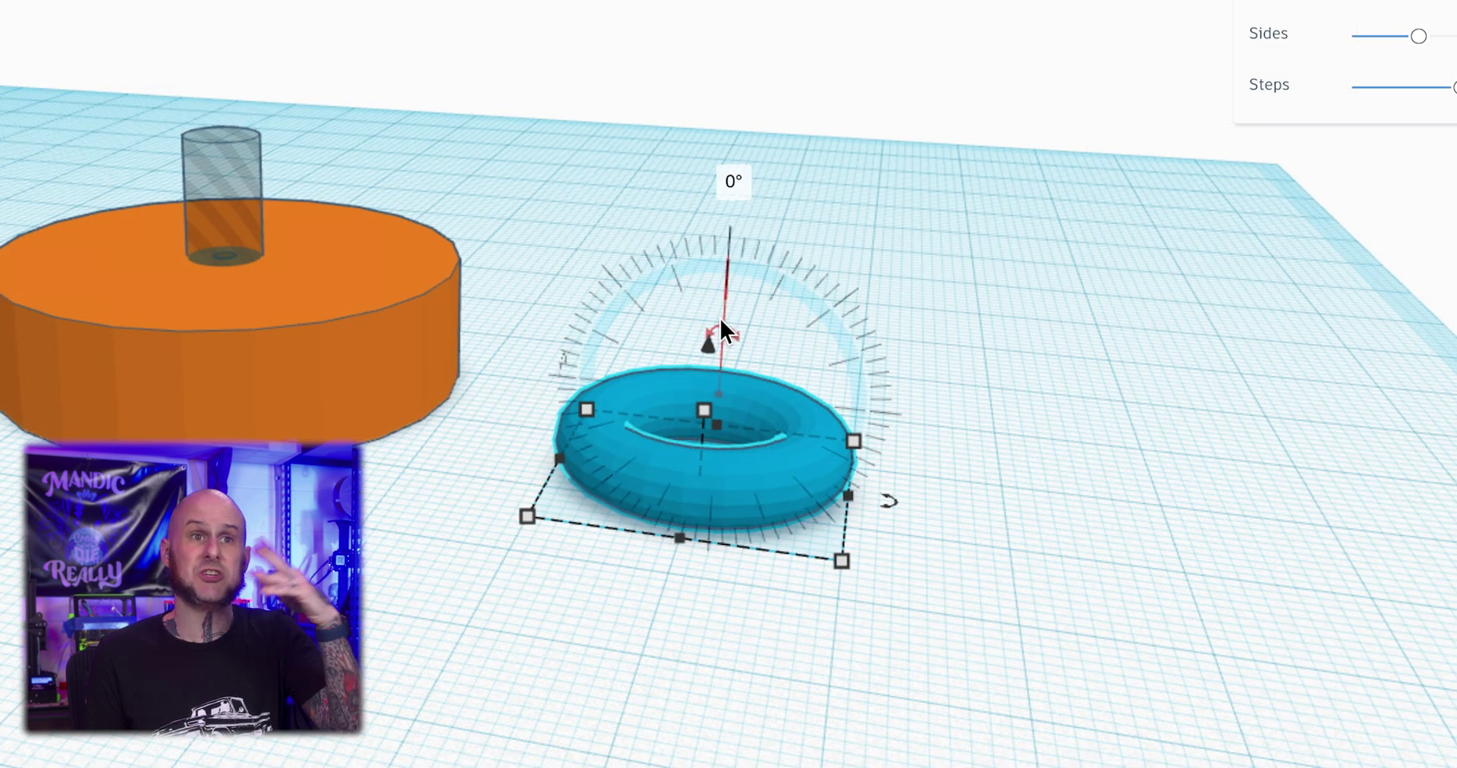
left_click_drag(720, 321, 591, 394)
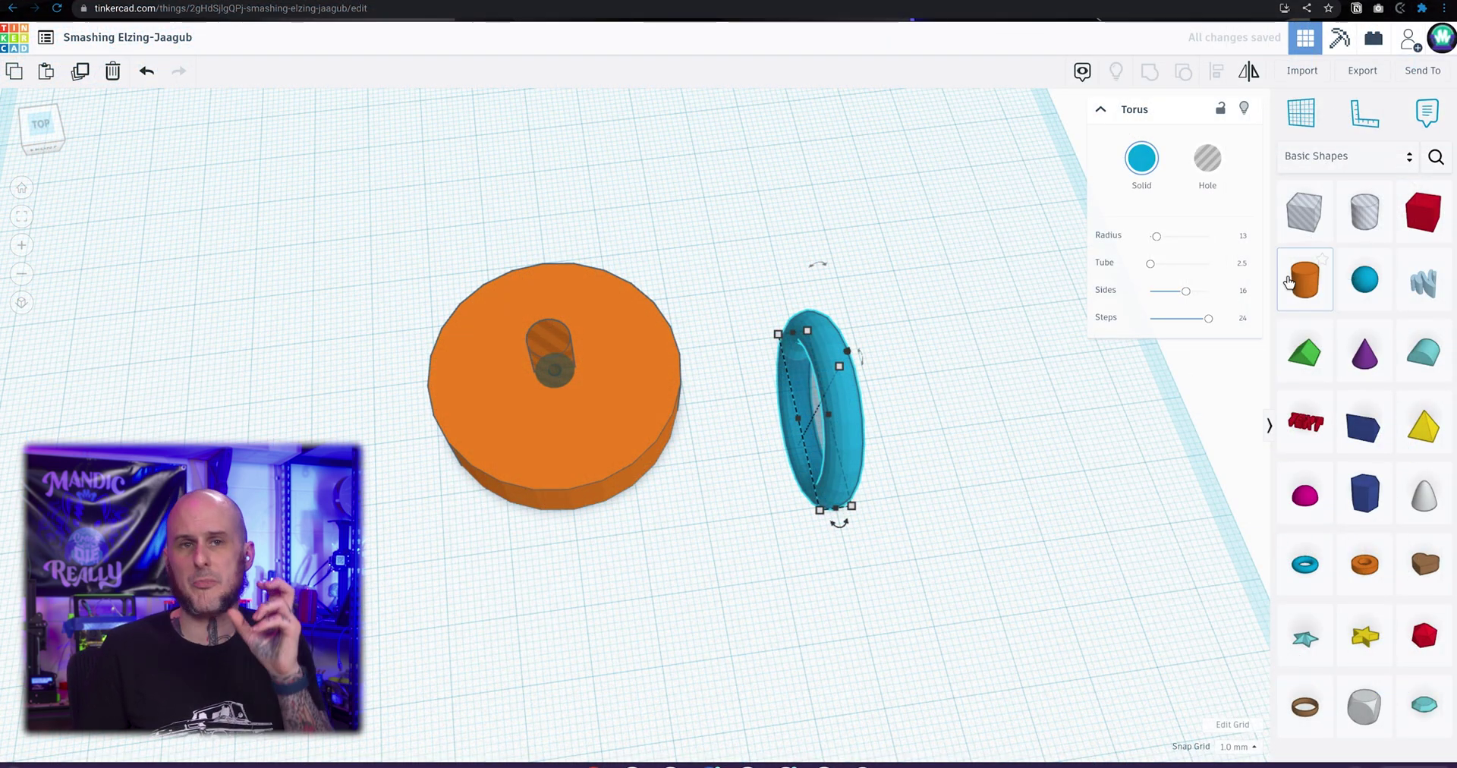
left_click(1241, 263)
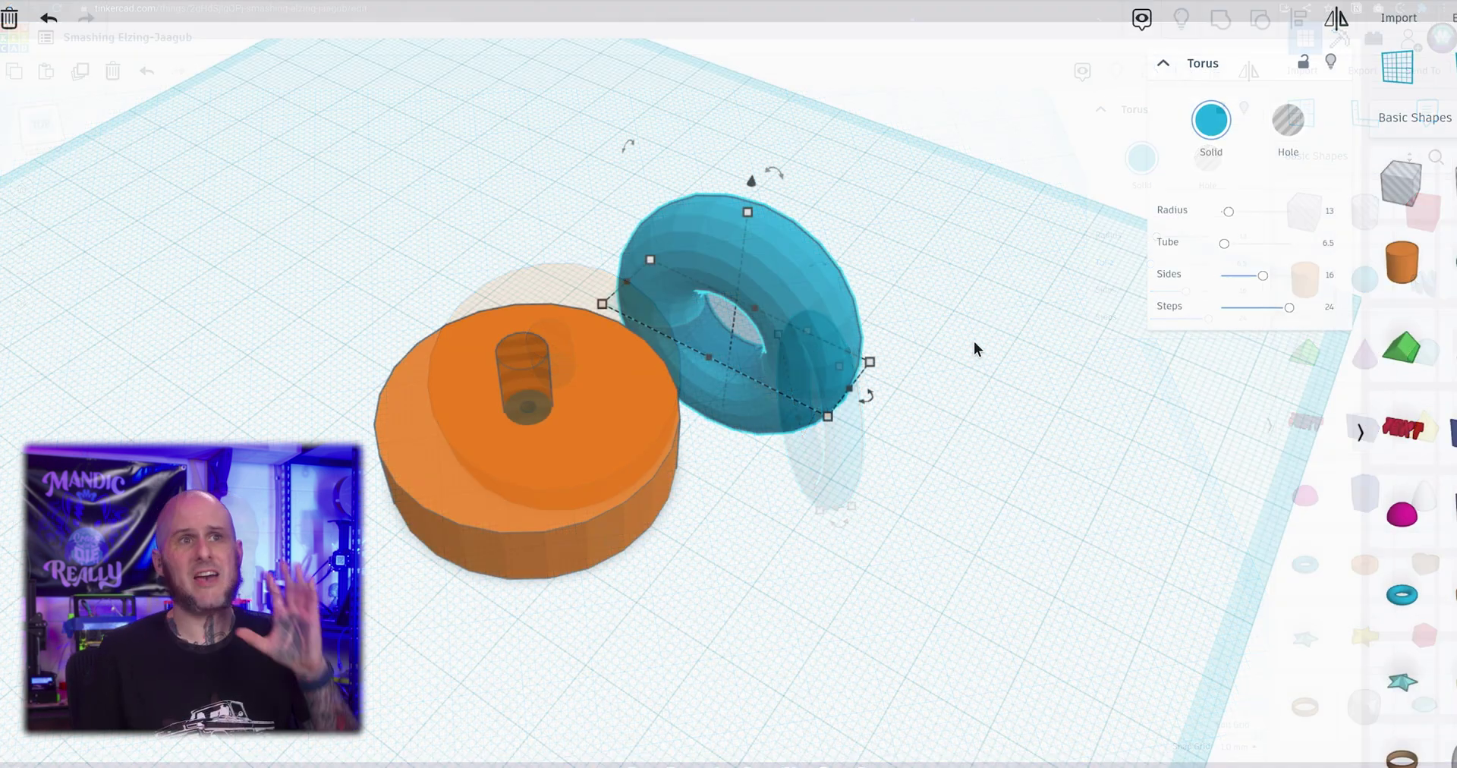
Move the upright torus over the centre of the orange tube and raise it 11 mm to form an arch
right_click_drag(1003, 427, 891, 466)
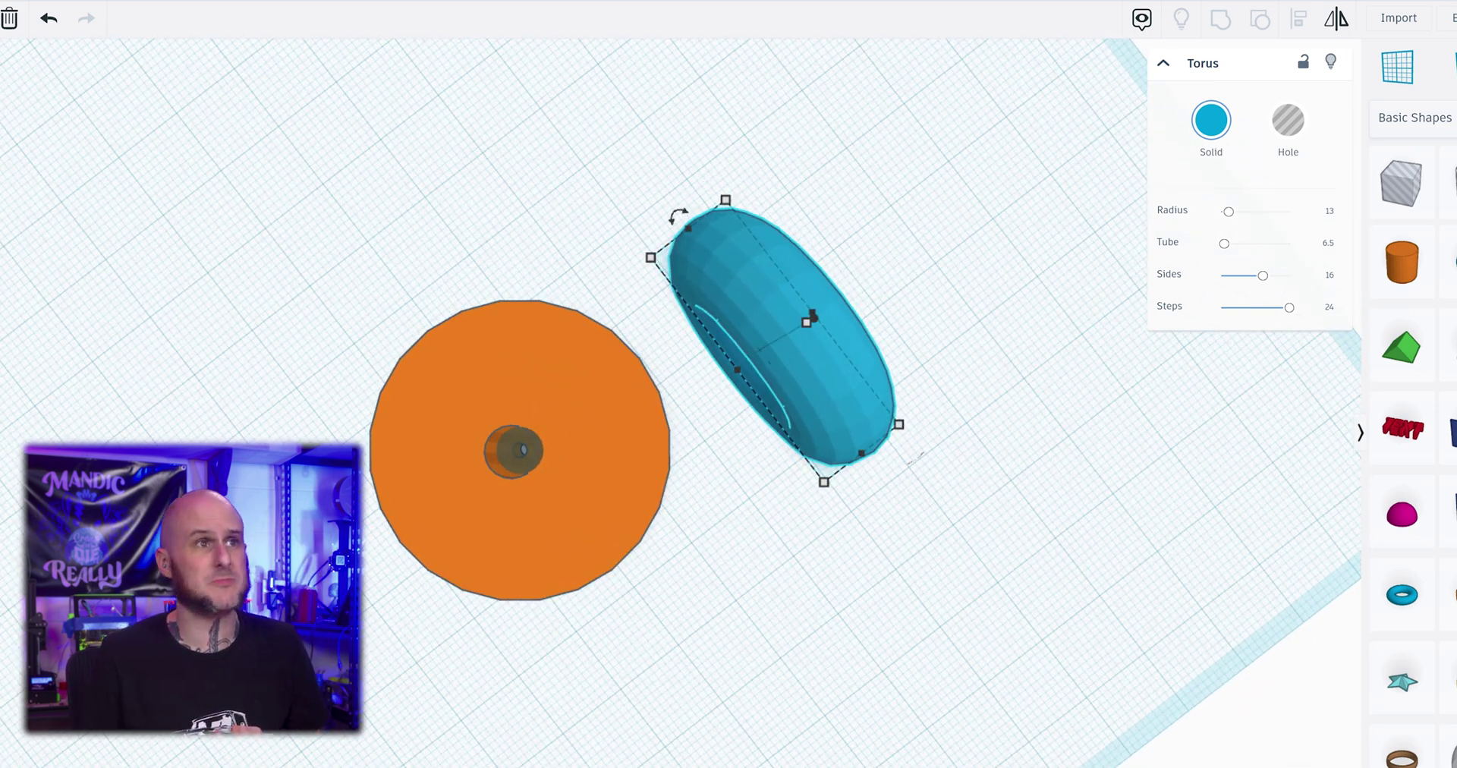
right_click_drag(1063, 565, 1161, 569)
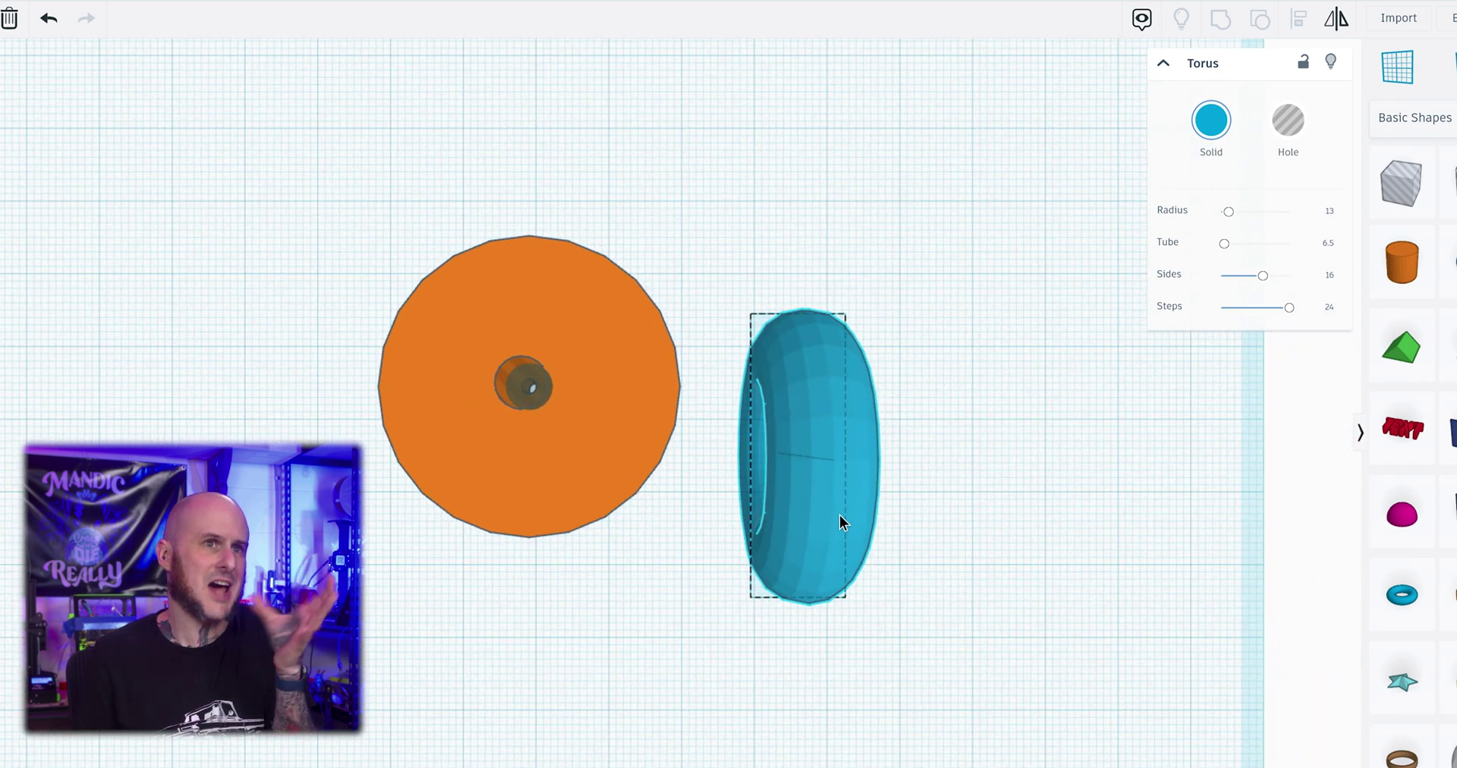
left_click_drag(839, 516, 481, 412)
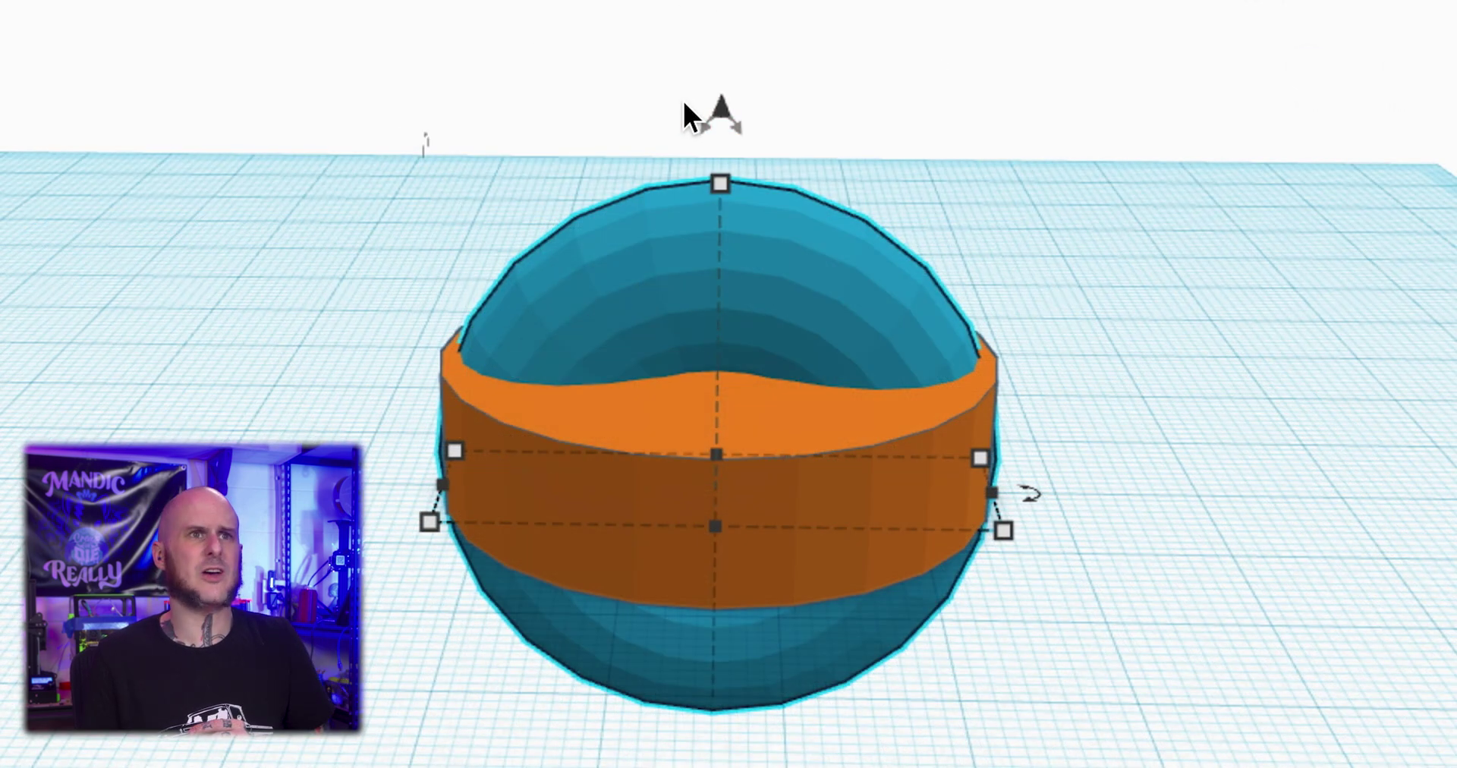
left_click_drag(705, 108, 747, 83)
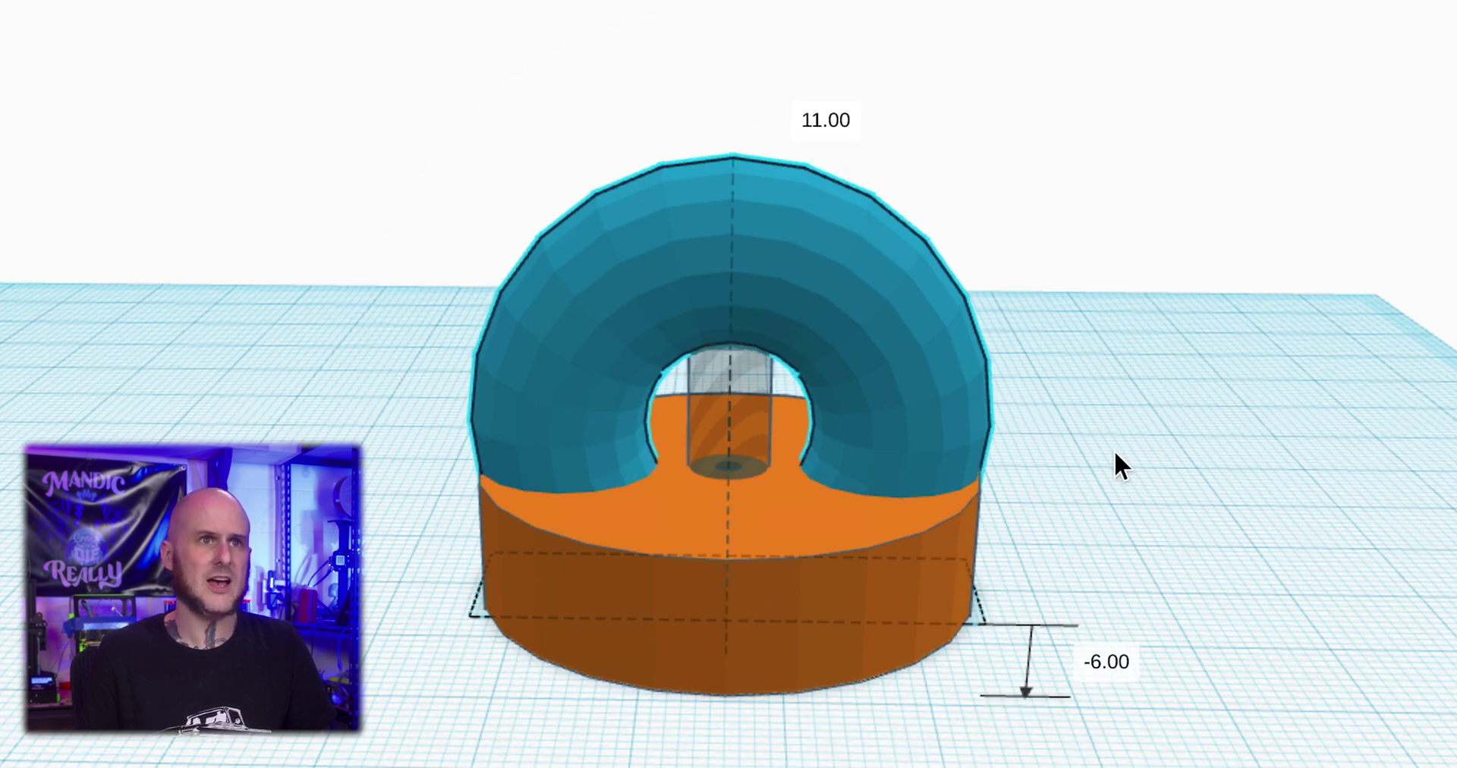
Place a second hole cylinder with 64 sides at the centre of the orange tube, beneath the torus
right_click_drag(1114, 449, 994, 433)
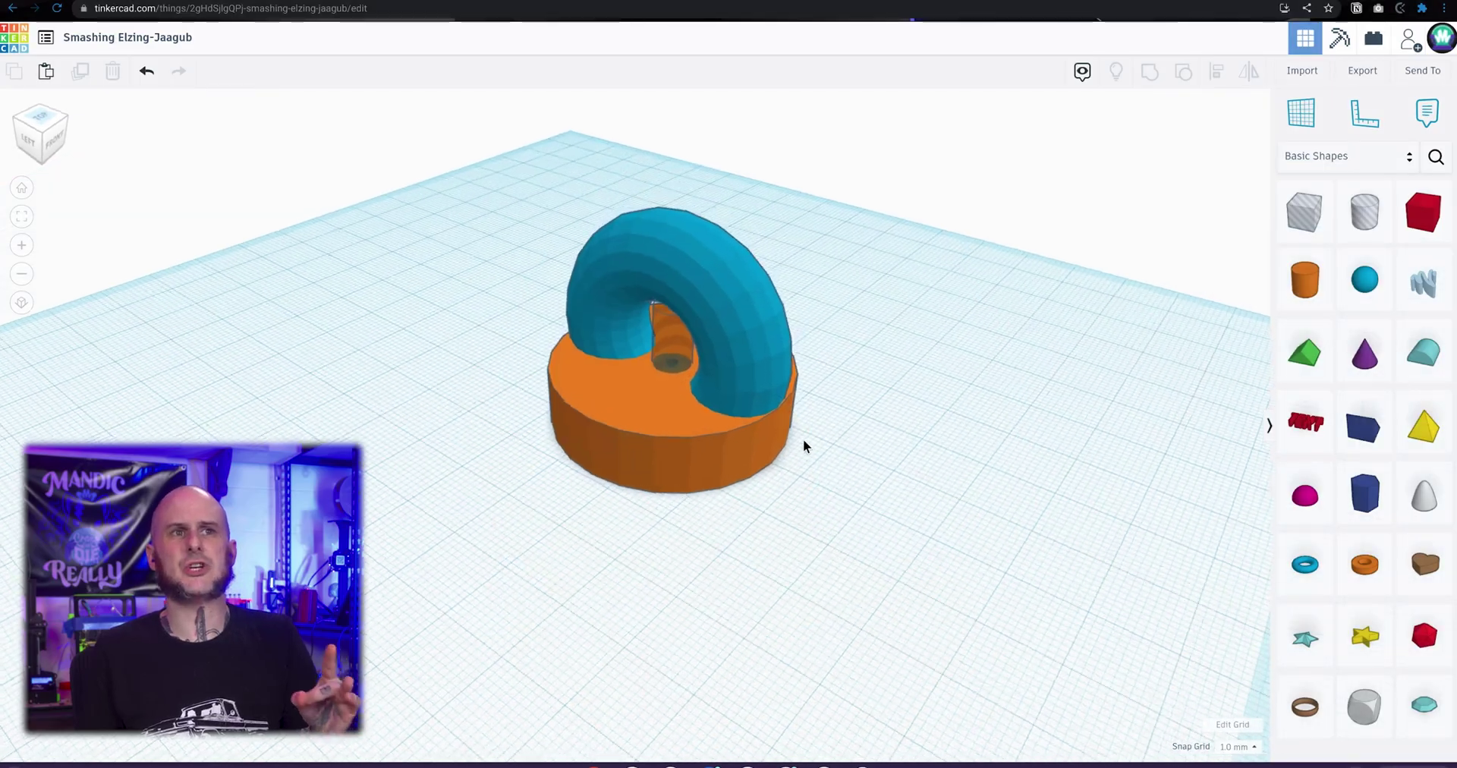
right_click_drag(803, 443, 868, 586)
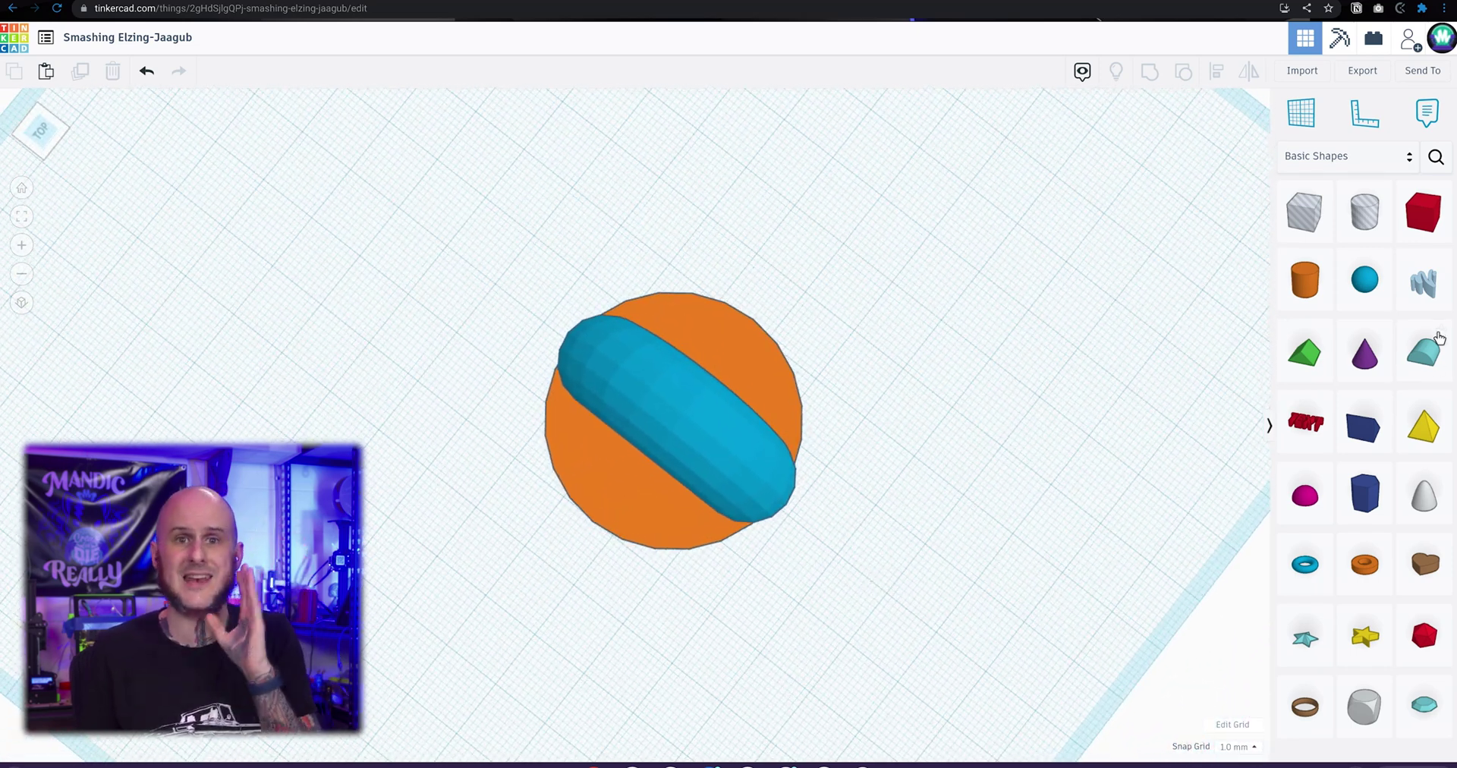
left_click_drag(920, 373, 780, 395)
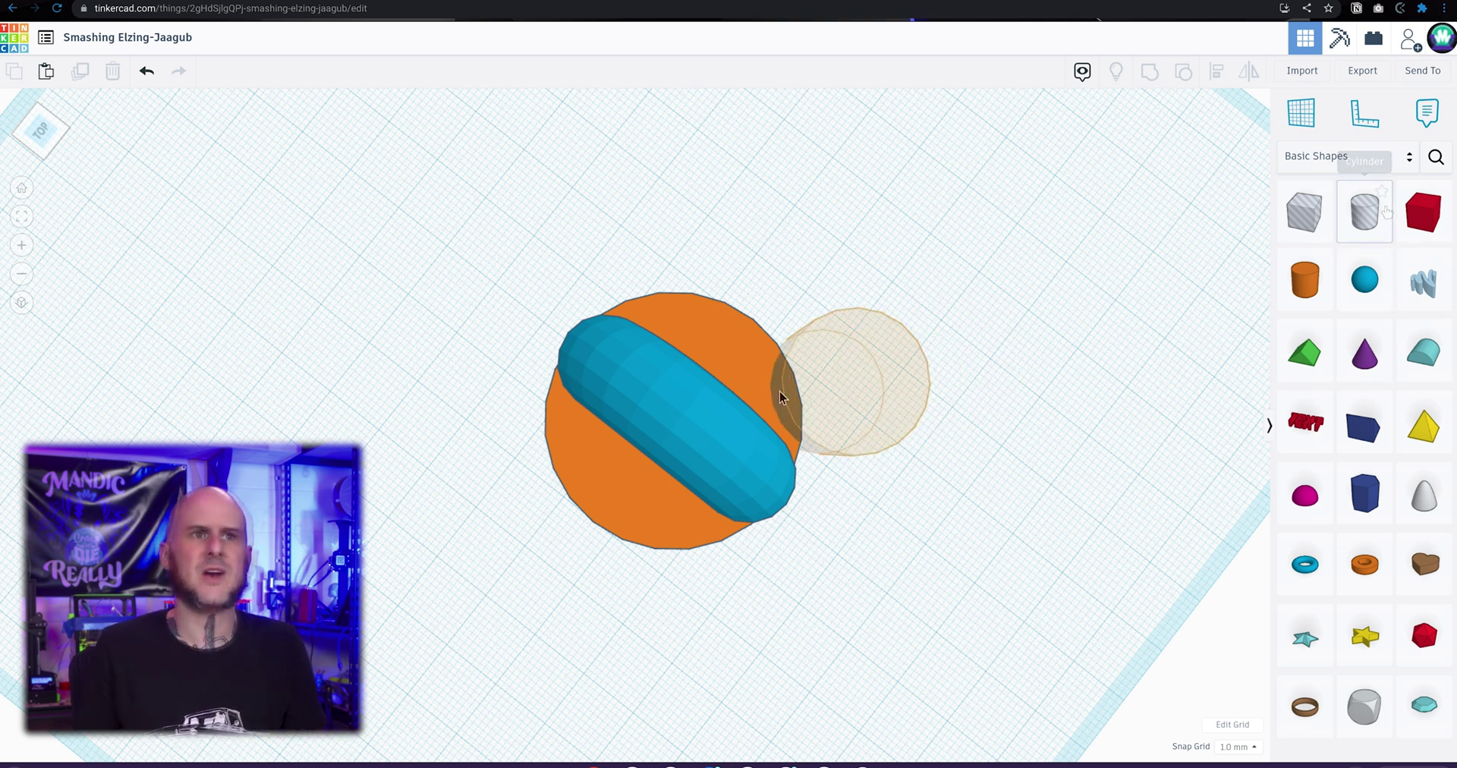
mouse_move(682, 431)
left_mouse_down()
mouse_move(712, 429)
mouse_move(663, 428)
mouse_move(687, 419)
left_mouse_up()
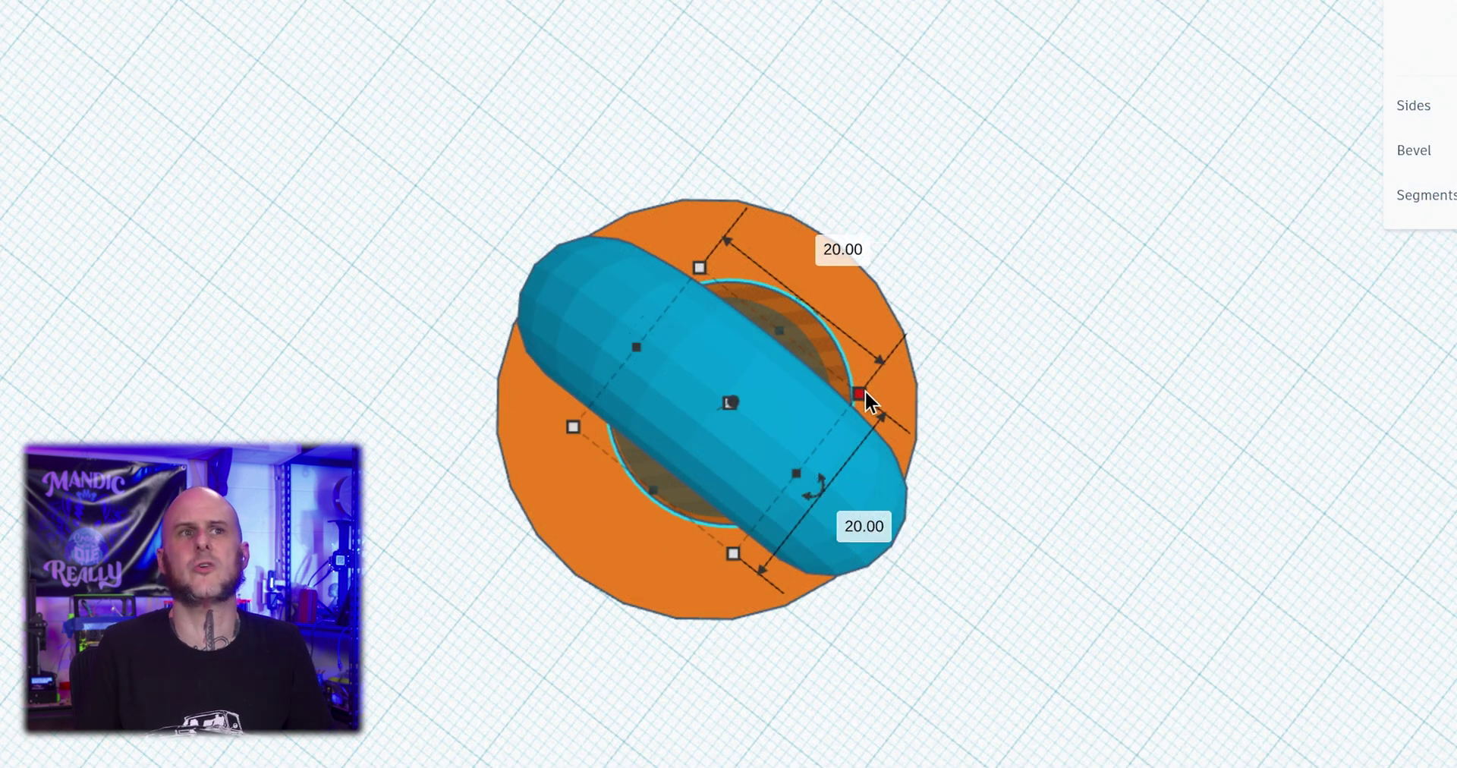
Set the new hole cylinder's width and length to 8 mm and move it back to the tube's centre
left_click(840, 243)
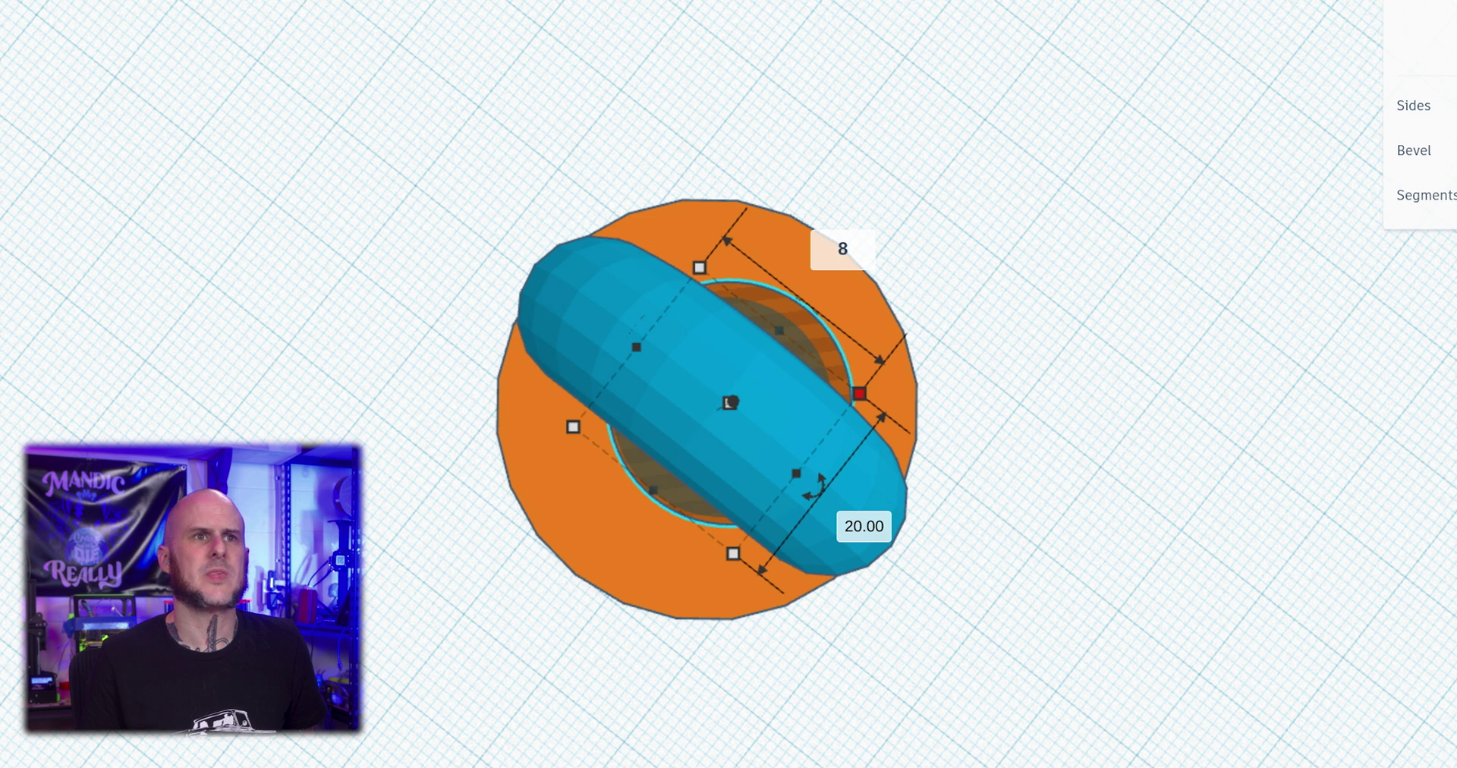
key("Return")
left_click(777, 461)
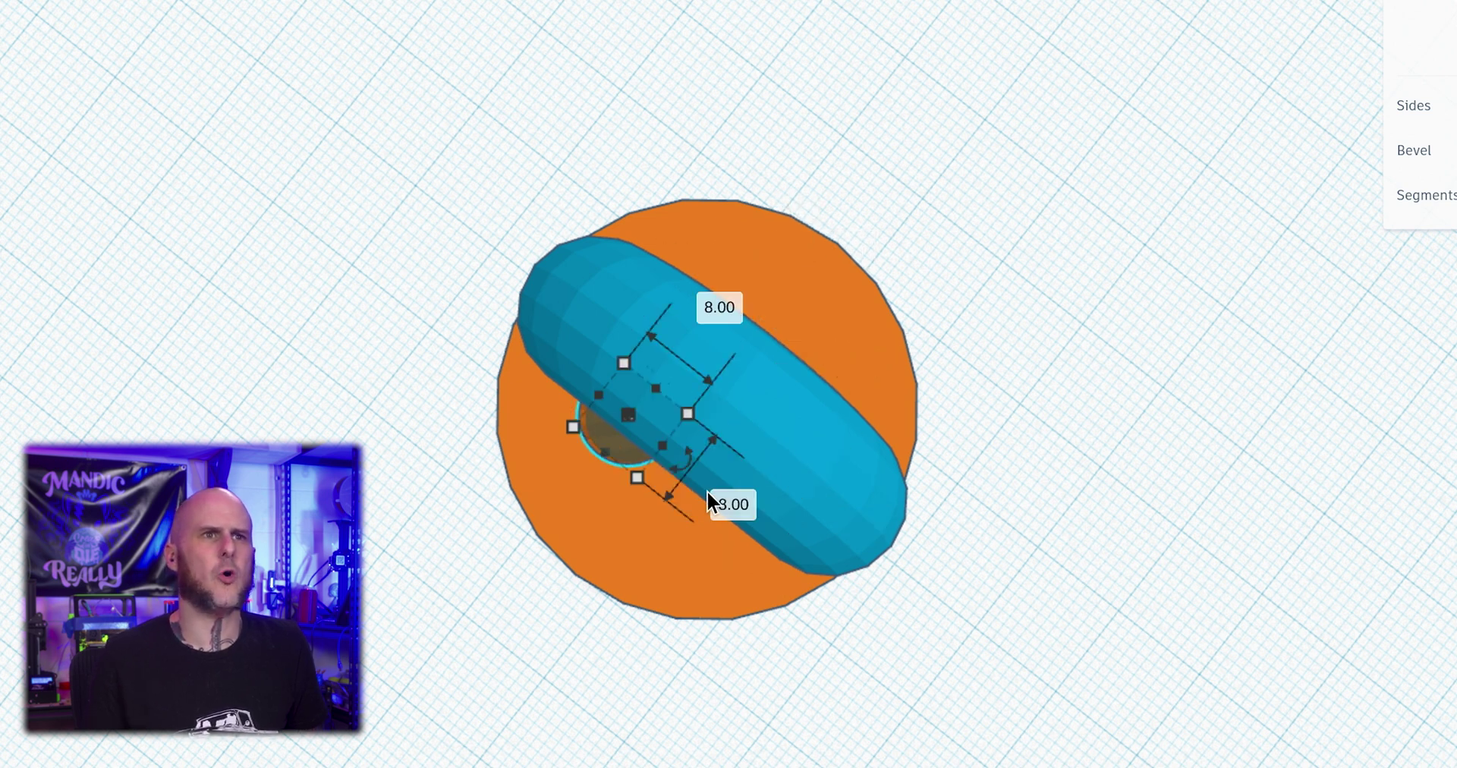
left_click_drag(626, 439, 746, 418)
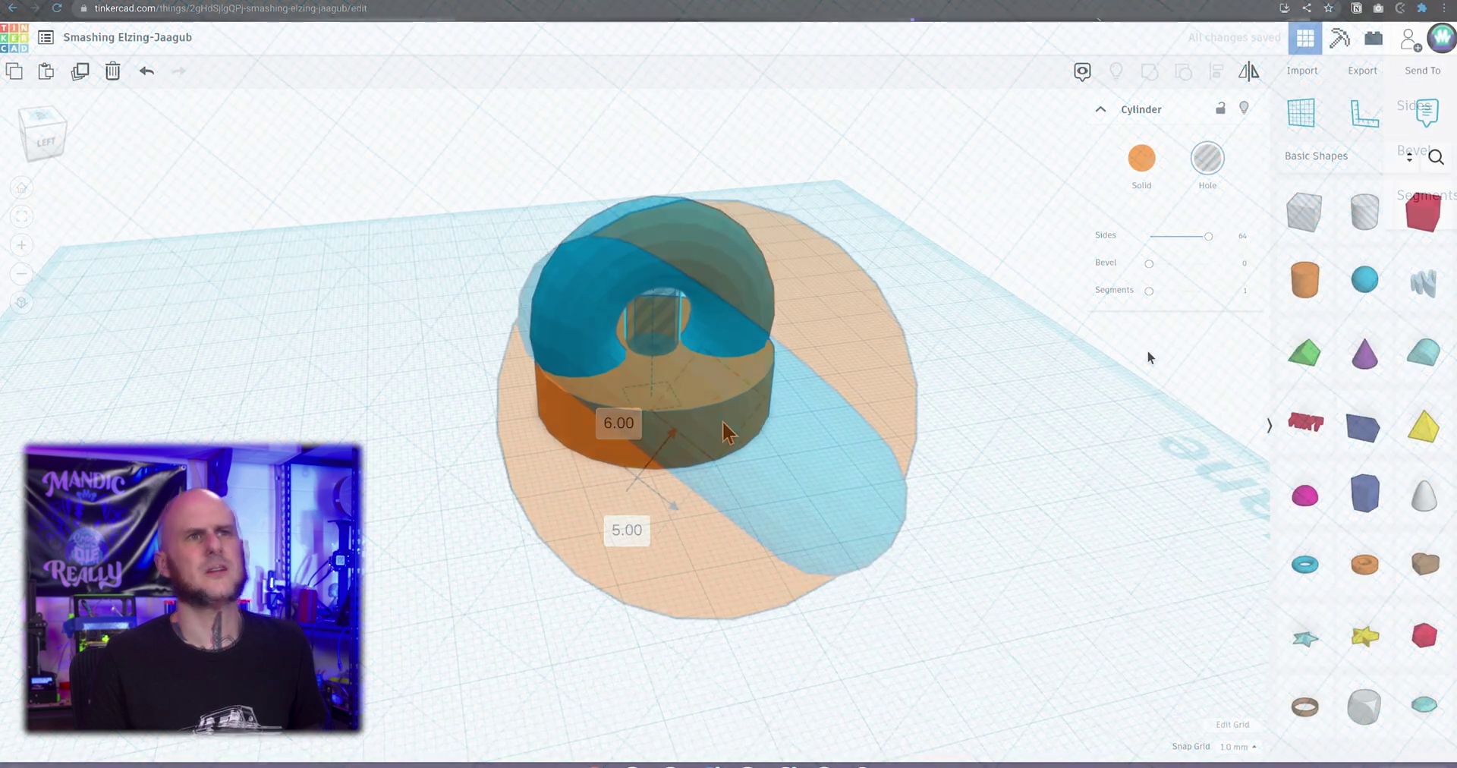
Examine the two hole cylinders up close from the side through the torus opening
right_click_drag(1147, 349, 801, 318)
scroll(800, 317, "up", 5)
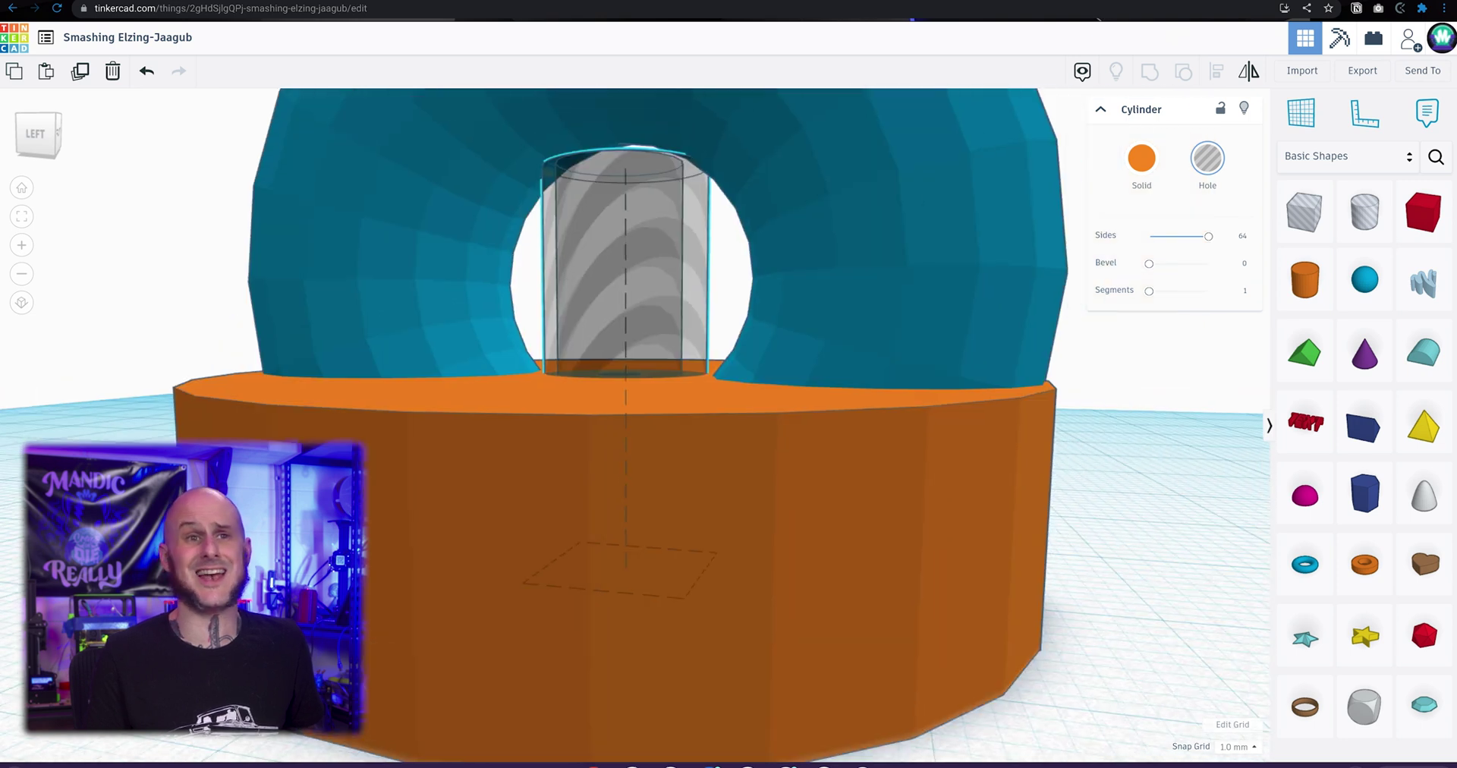
middle_click_drag(1094, 622, 1009, 622)
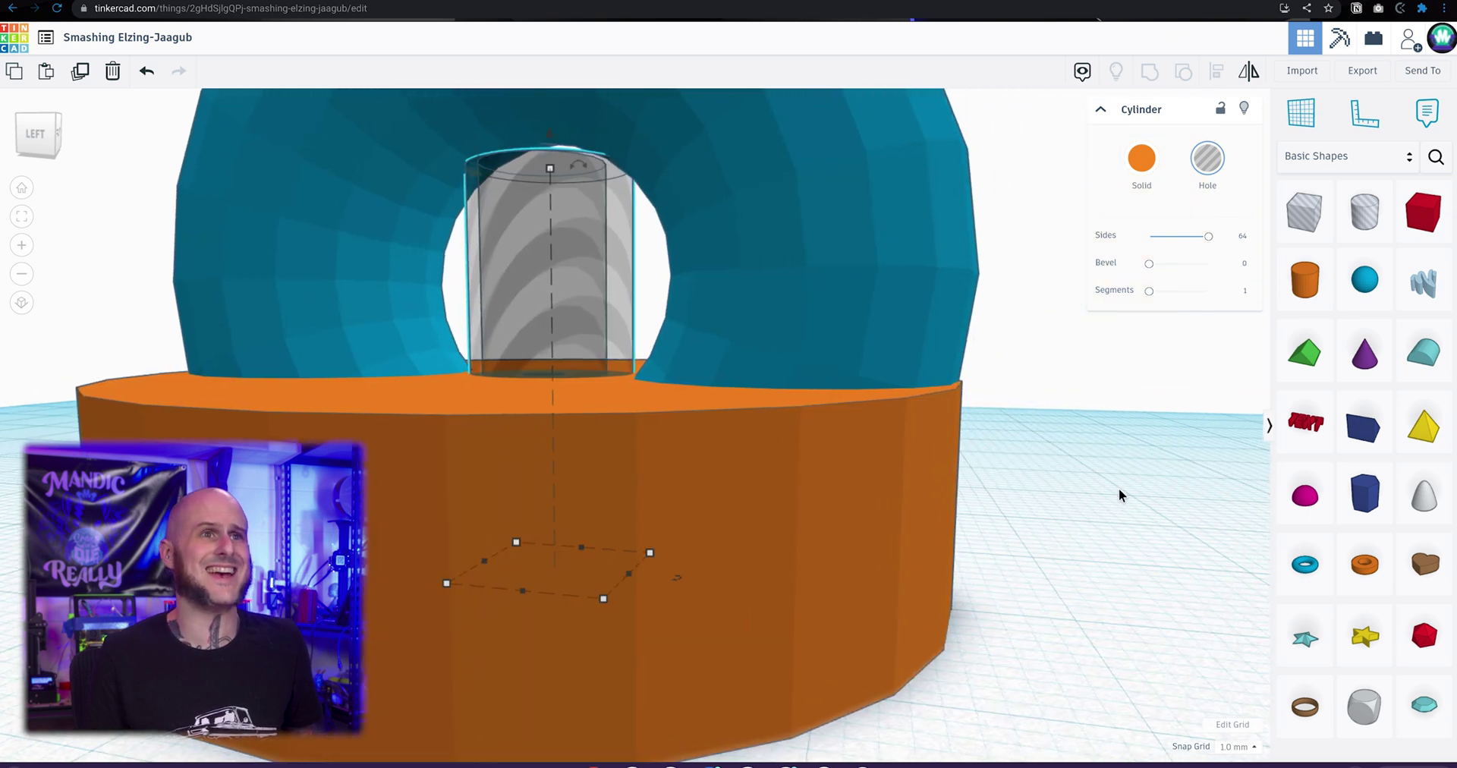
Raise the wider hole cylinder 17 mm so that it passes through the top of the torus arch
right_click_drag(1118, 491, 1177, 578)
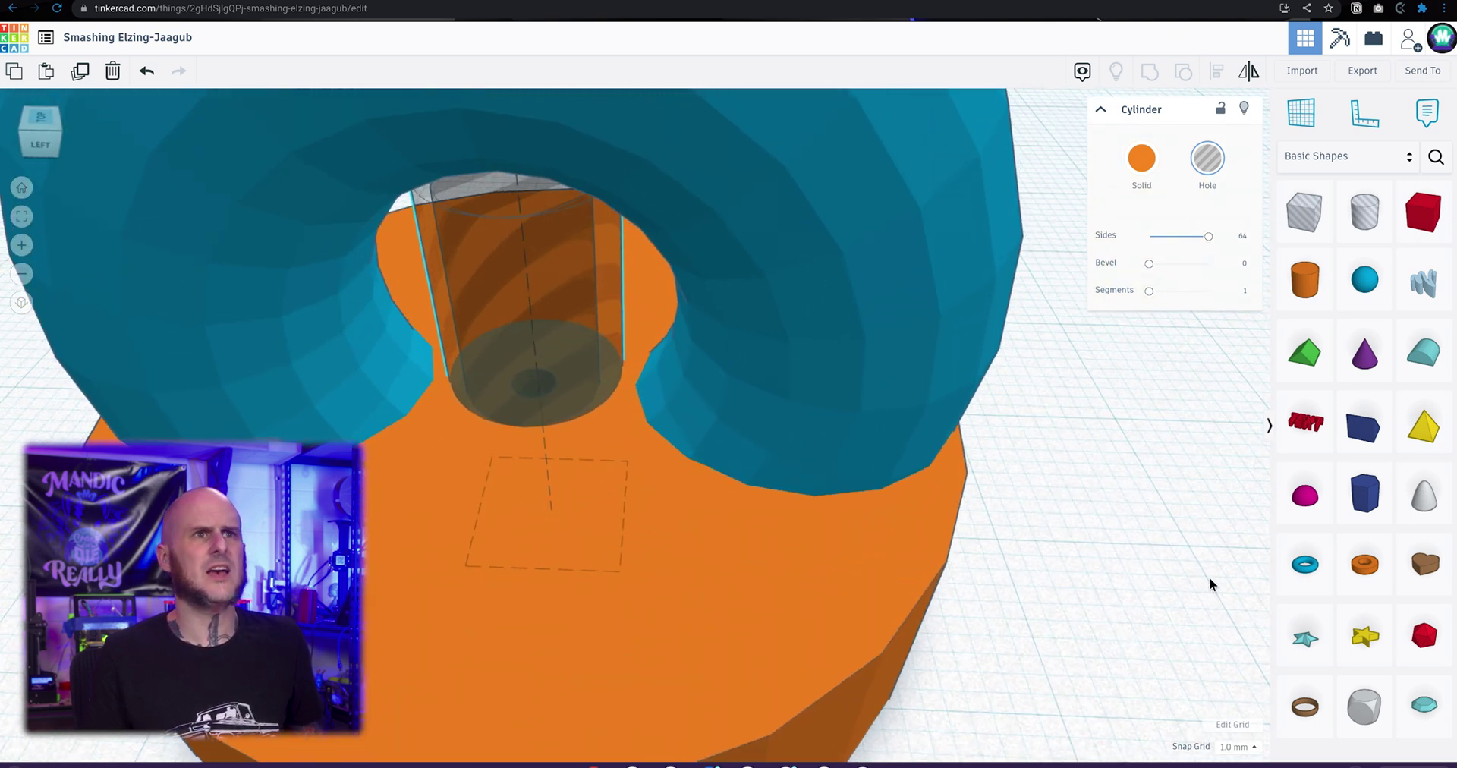
right_click_drag(1209, 579, 1177, 452)
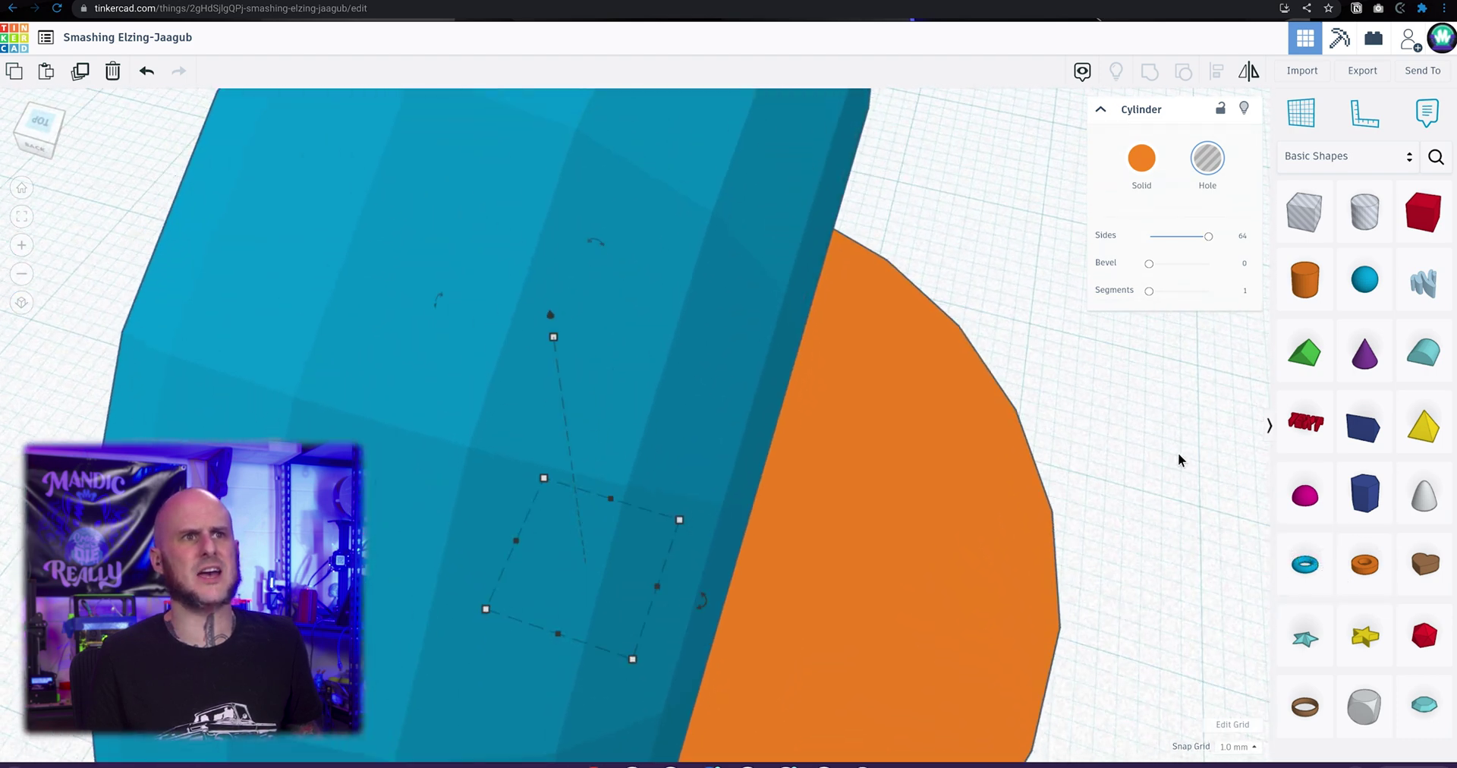
key("f")
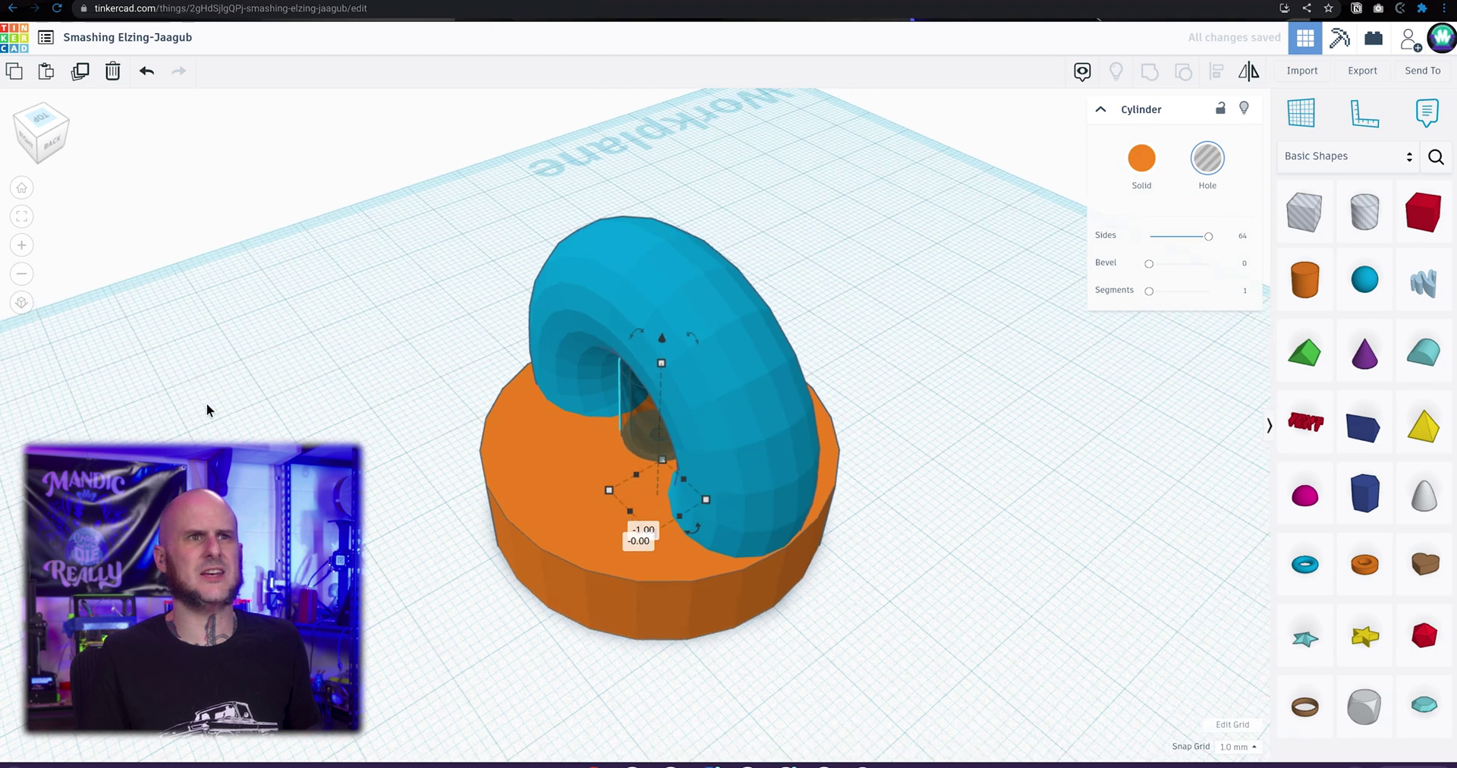
right_click_drag(207, 404, 417, 324)
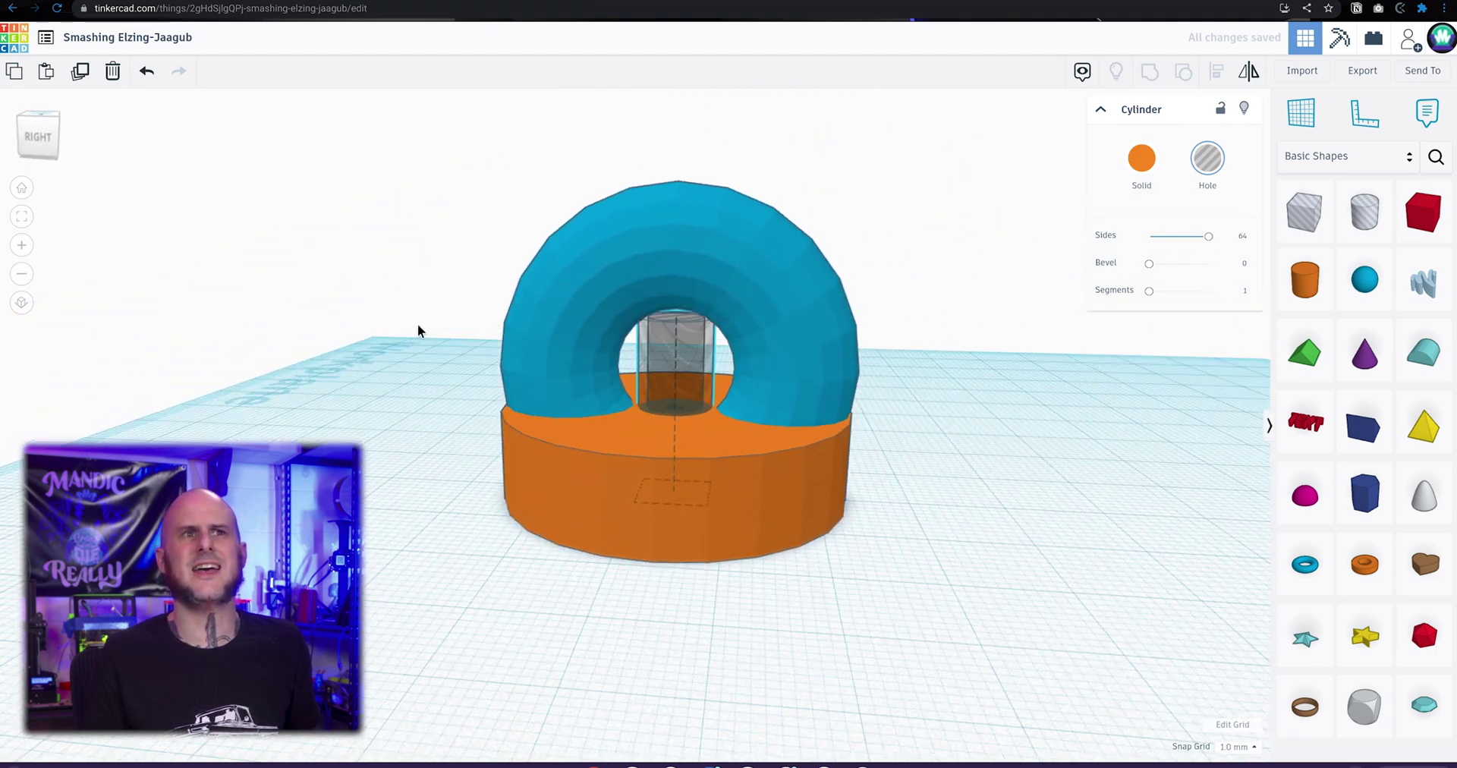
scroll(688, 276, "up", 4)
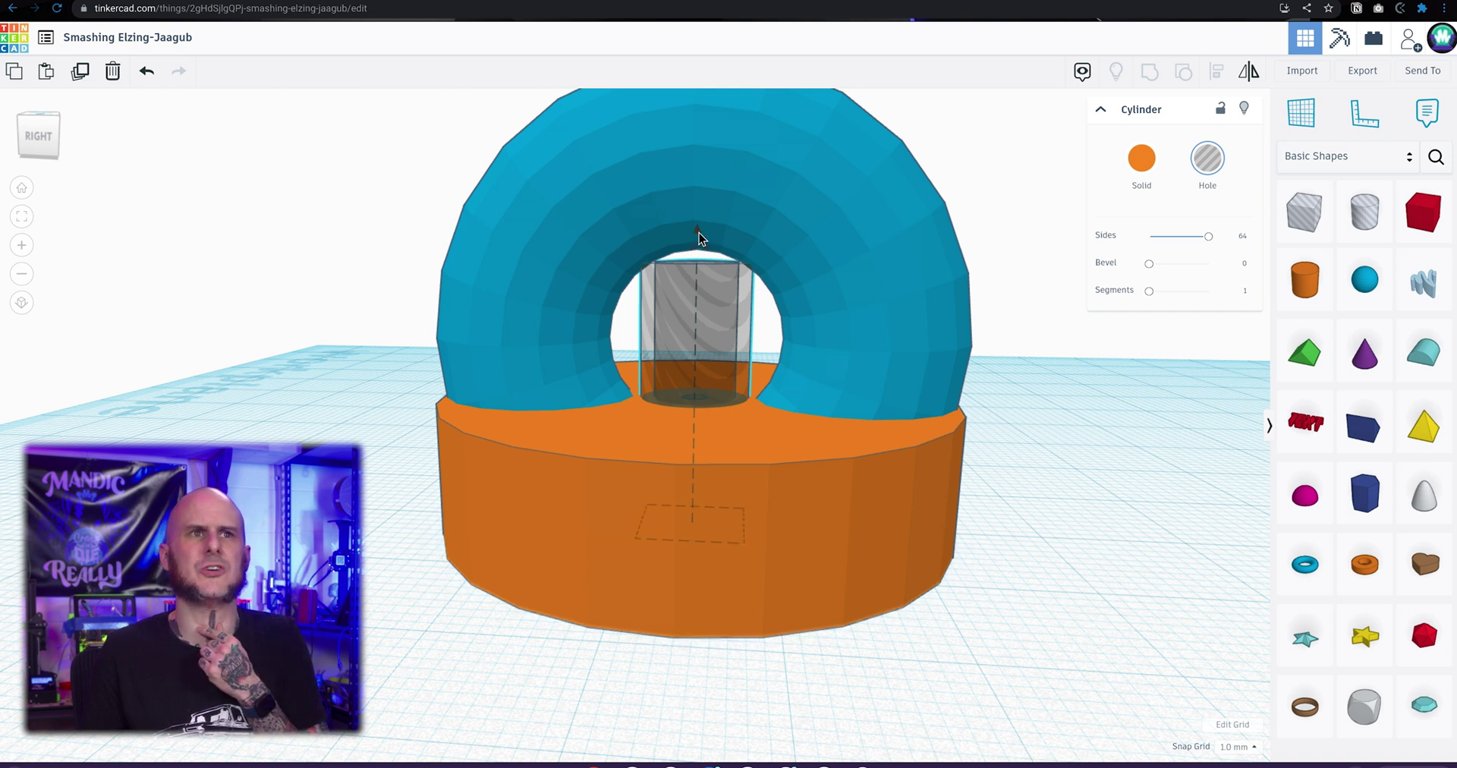
left_click_drag(699, 234, 701, 115)
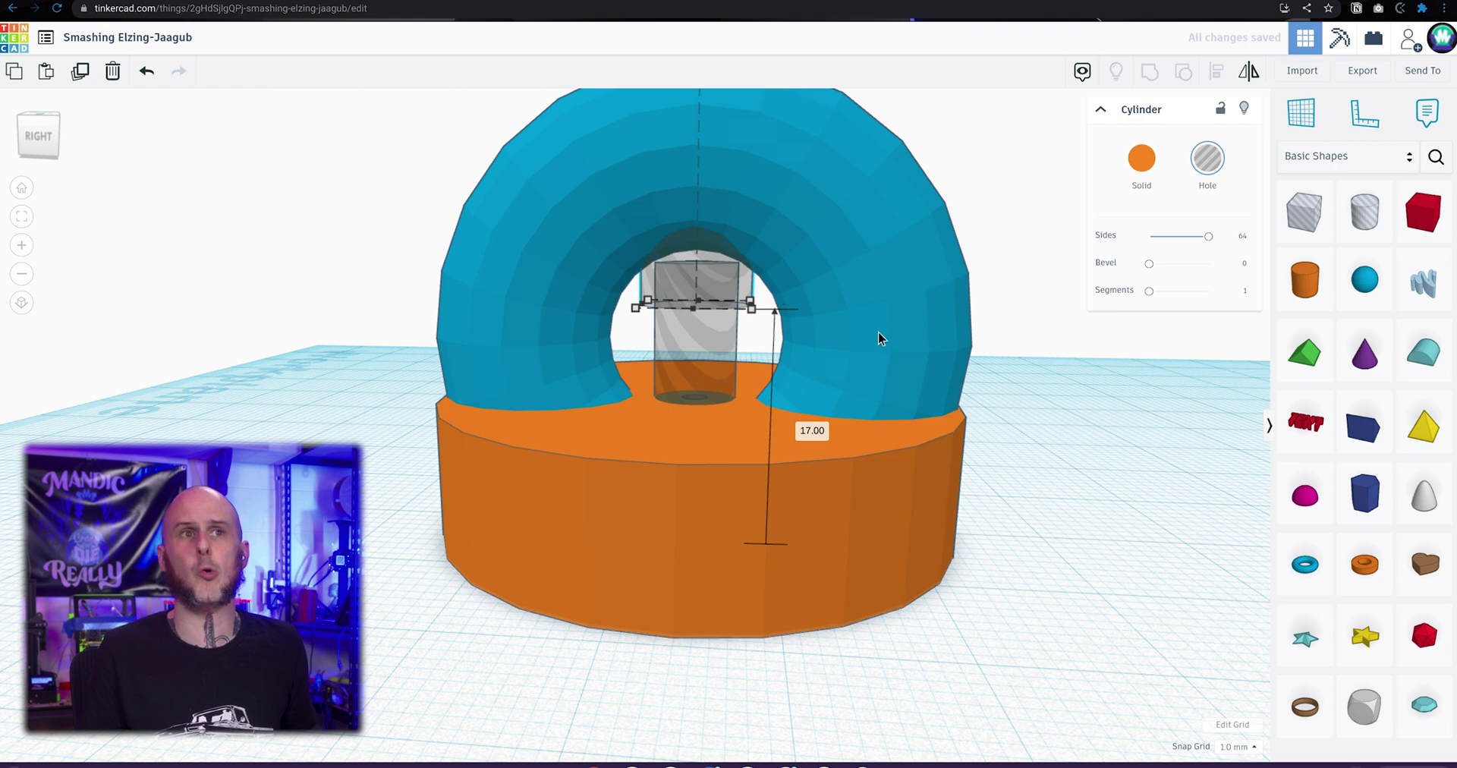
Group the raised hole cylinder with the torus to cut a vertical hole through the arch's top
right_click_drag(979, 414, 910, 556)
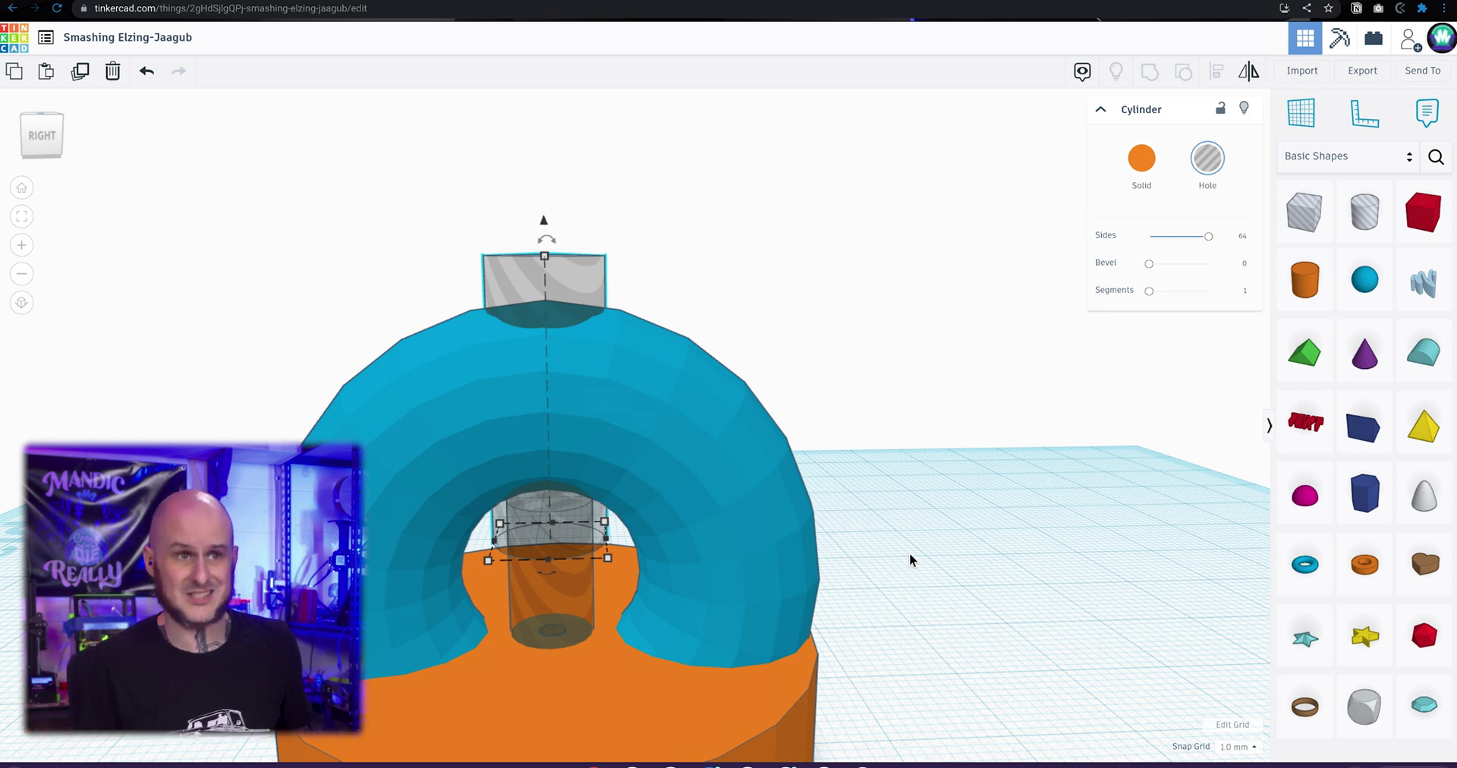
right_click_drag(954, 348, 1058, 326)
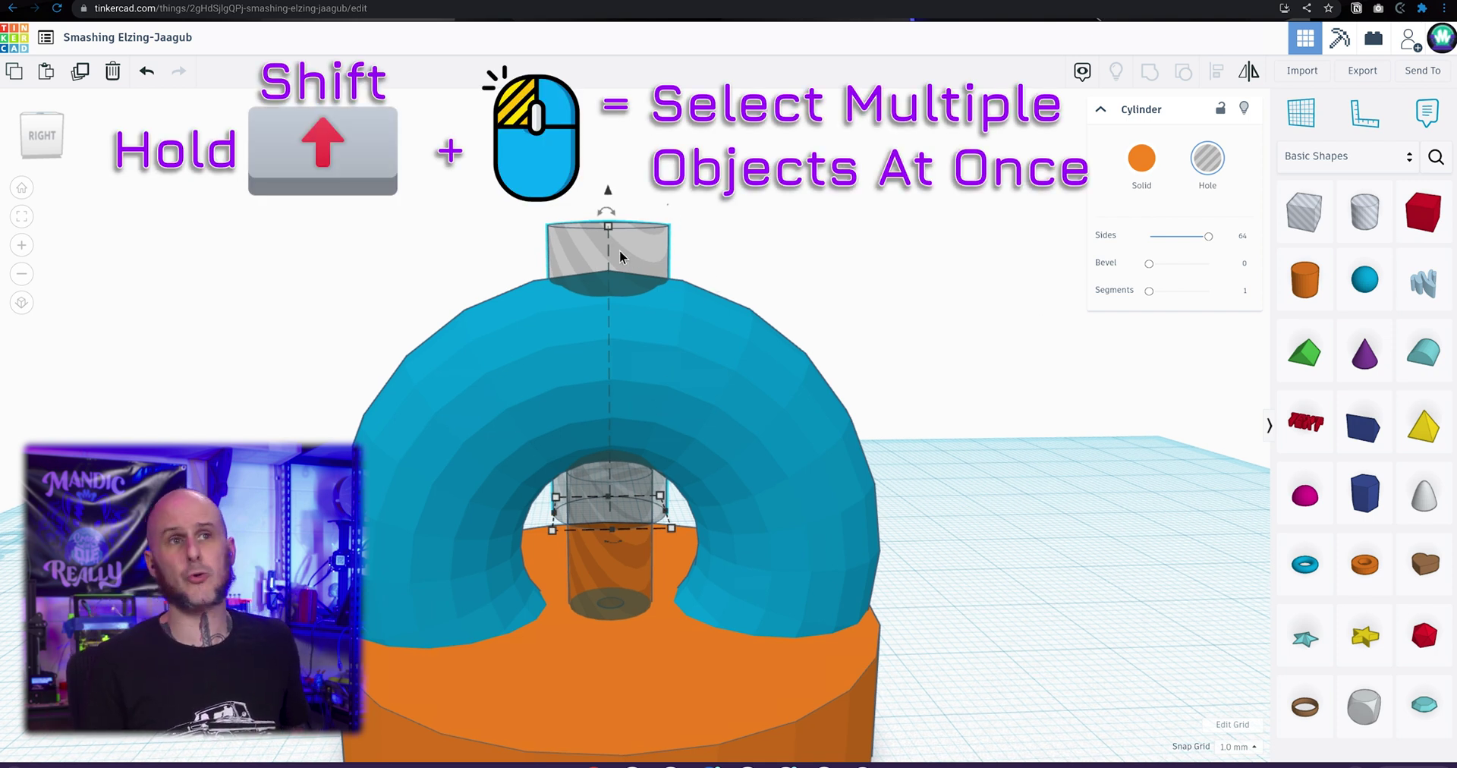
left_click(646, 340, "shift")
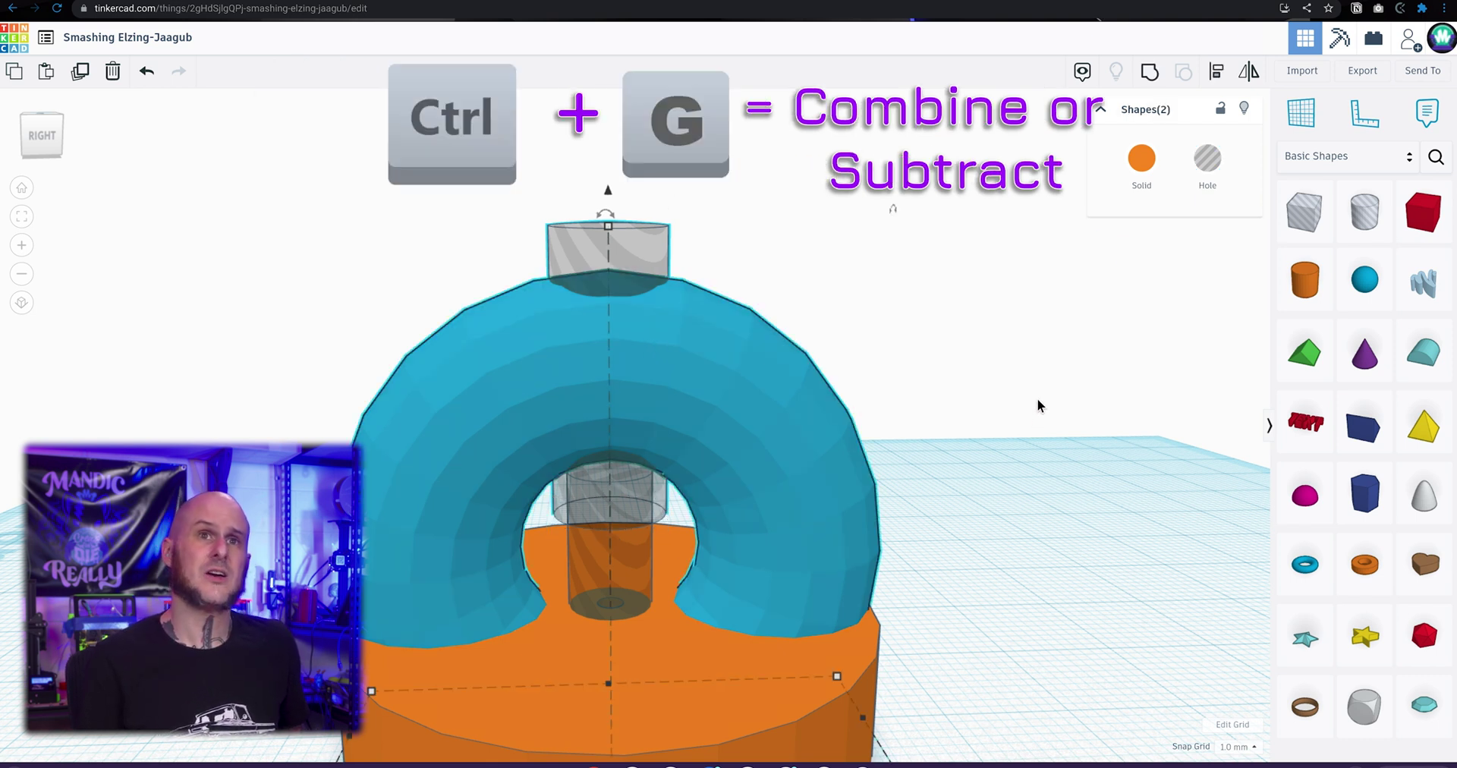
key("ctrl+g")
right_click_drag(980, 464, 994, 490)
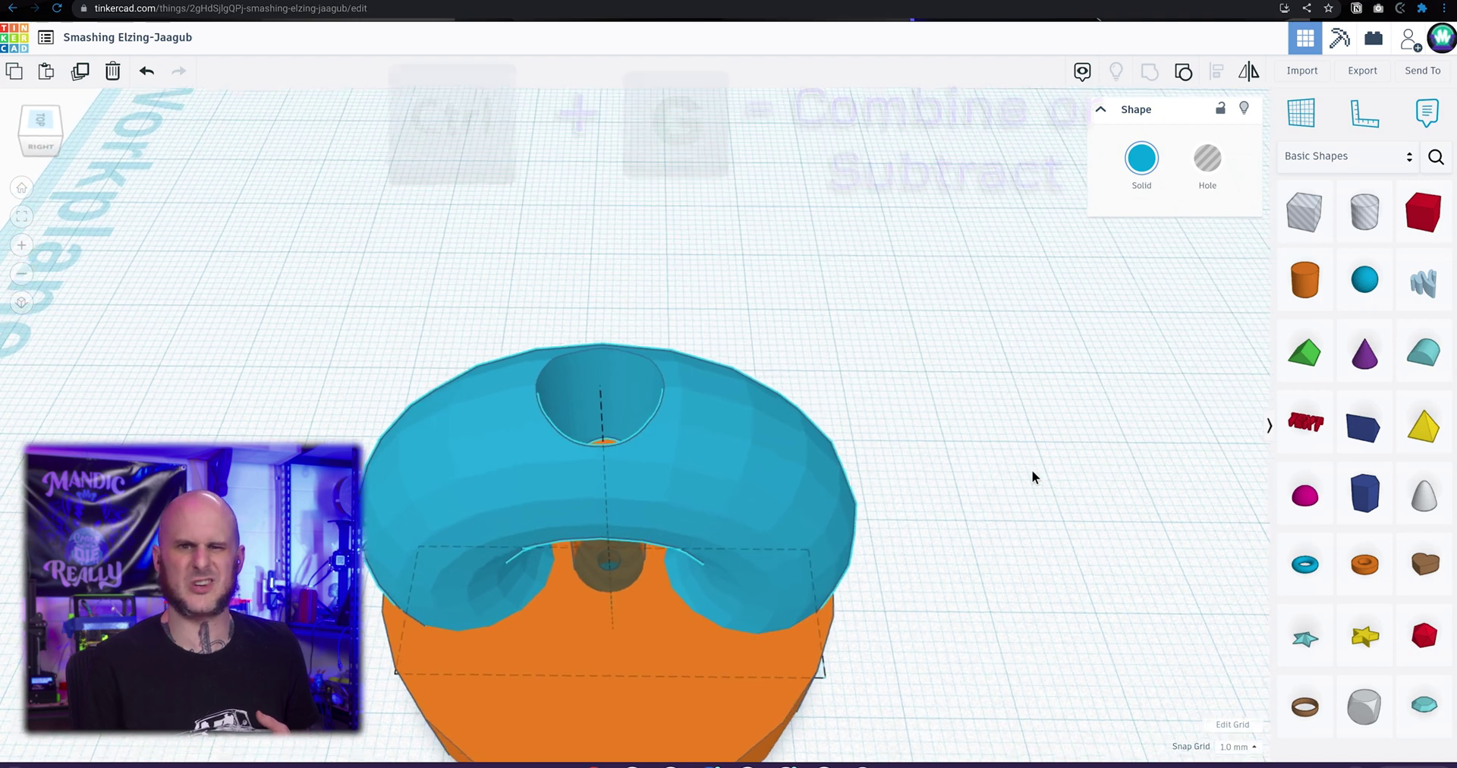
Subtract the narrower hole cylinder from the orange tube by grouping them
scroll(1031, 469, "up", 5)
left_click(918, 522)
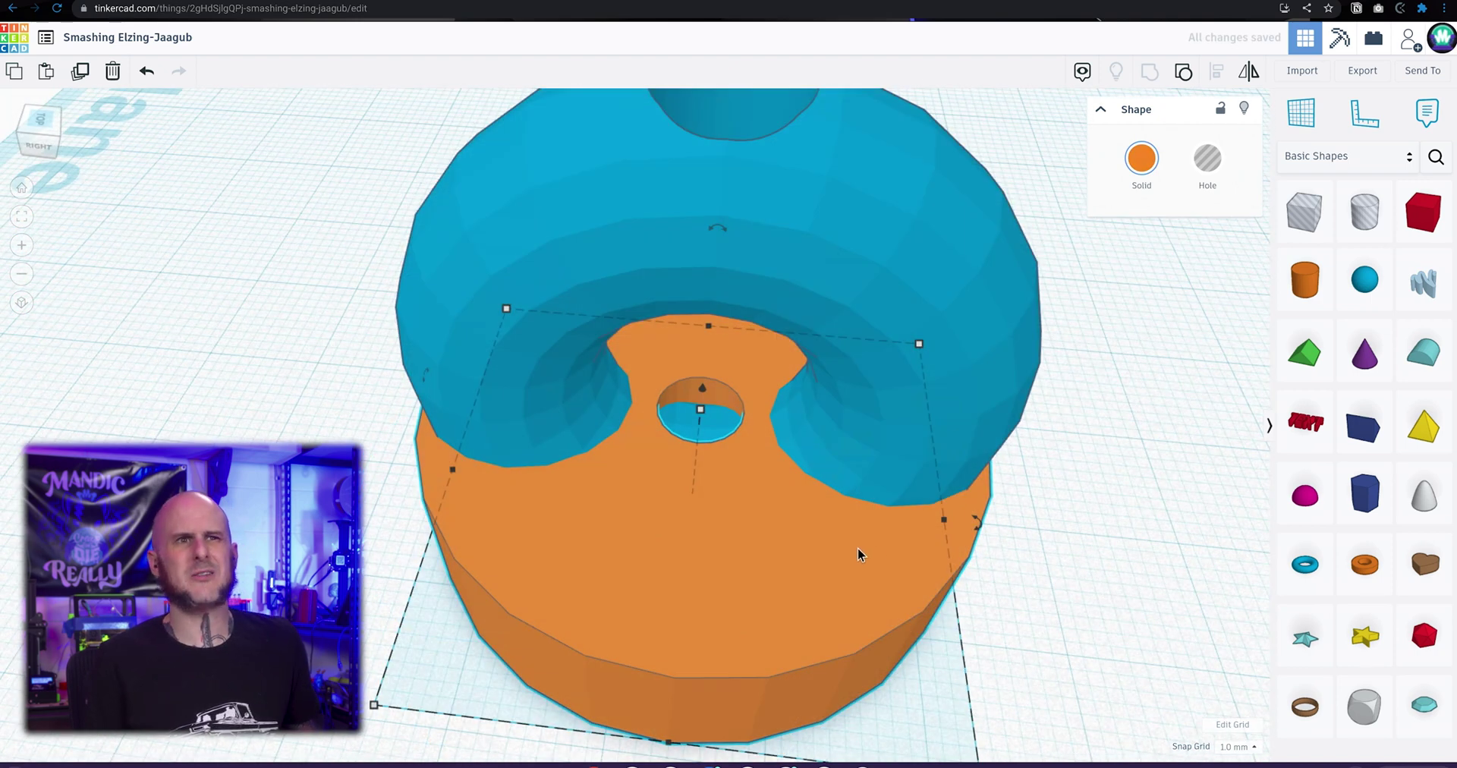
right_click_drag(858, 554, 783, 522)
left_click(932, 559)
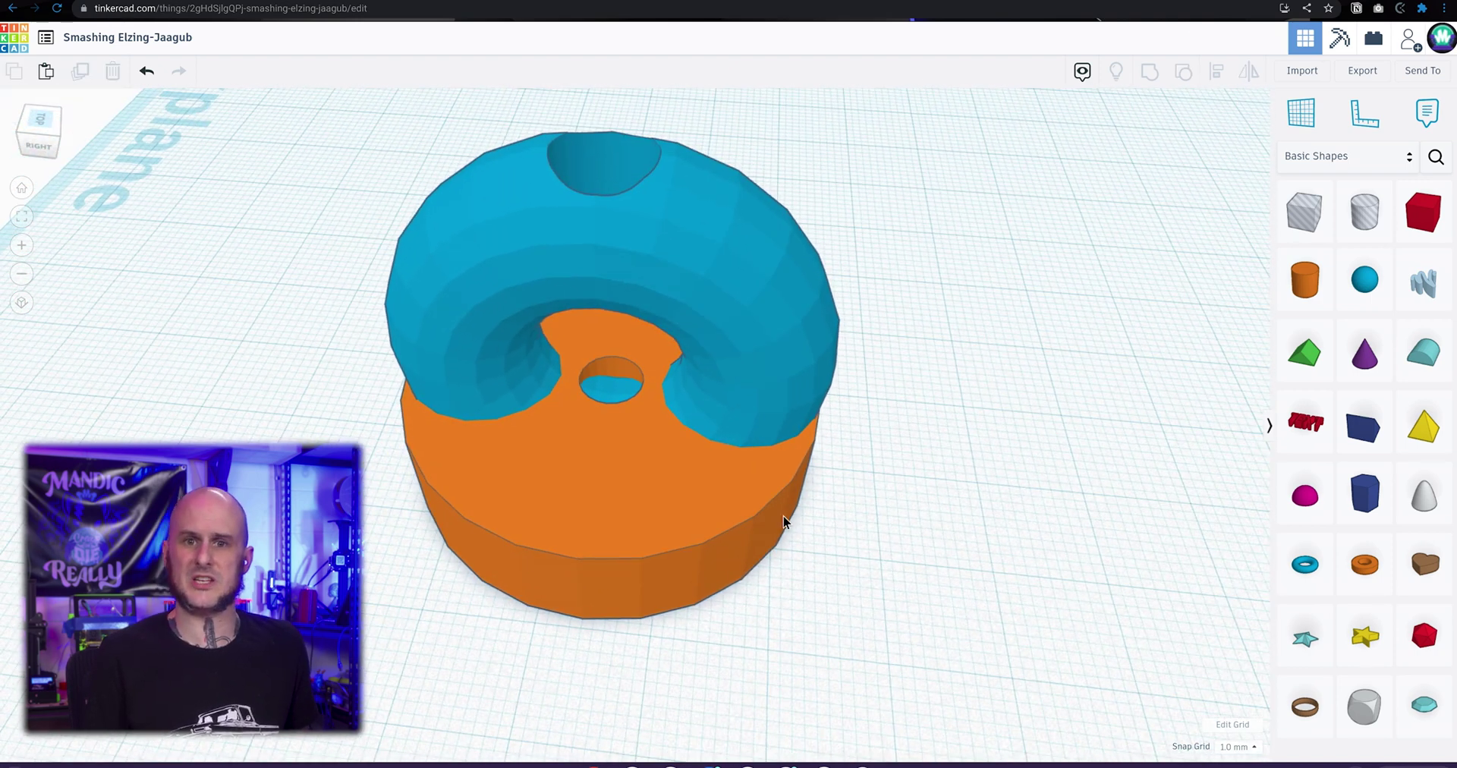
Separate the orange tube from its hole cylinder and set the tube's bevel to 2
left_click(749, 519)
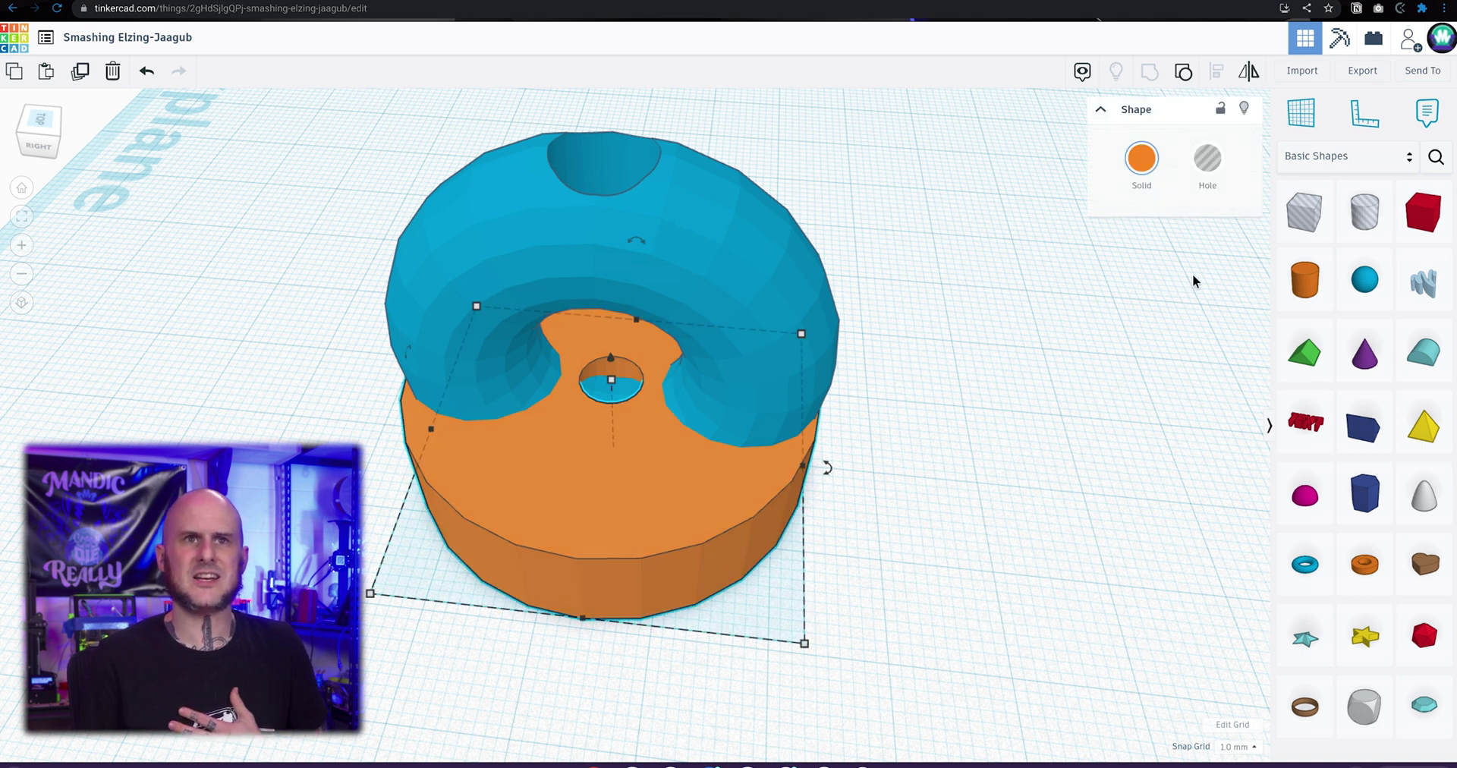
left_click(1148, 170)
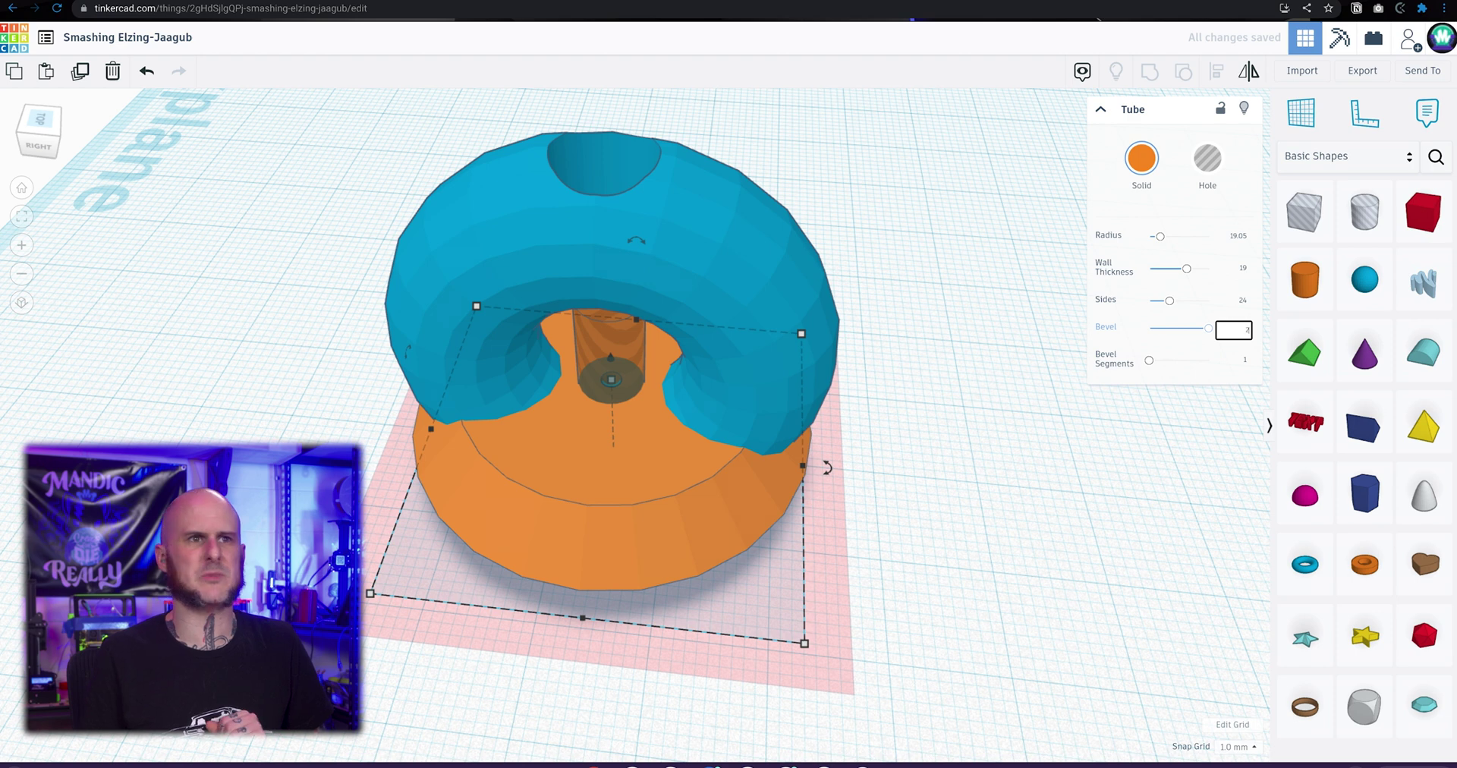
Group the torus arch, the bevelled tube and the central hole cylinder into one solid
right_click_drag(918, 459, 890, 357)
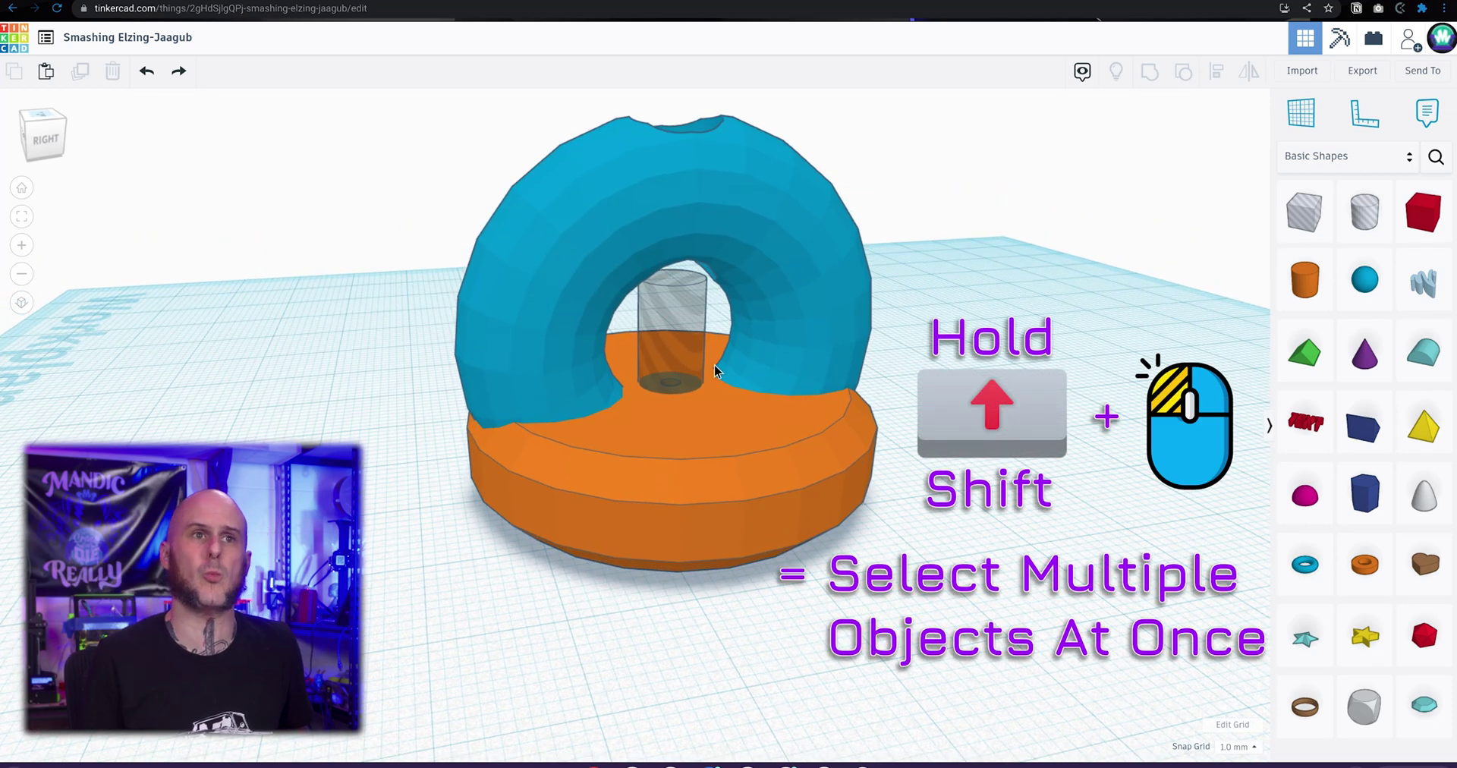
left_click(771, 367)
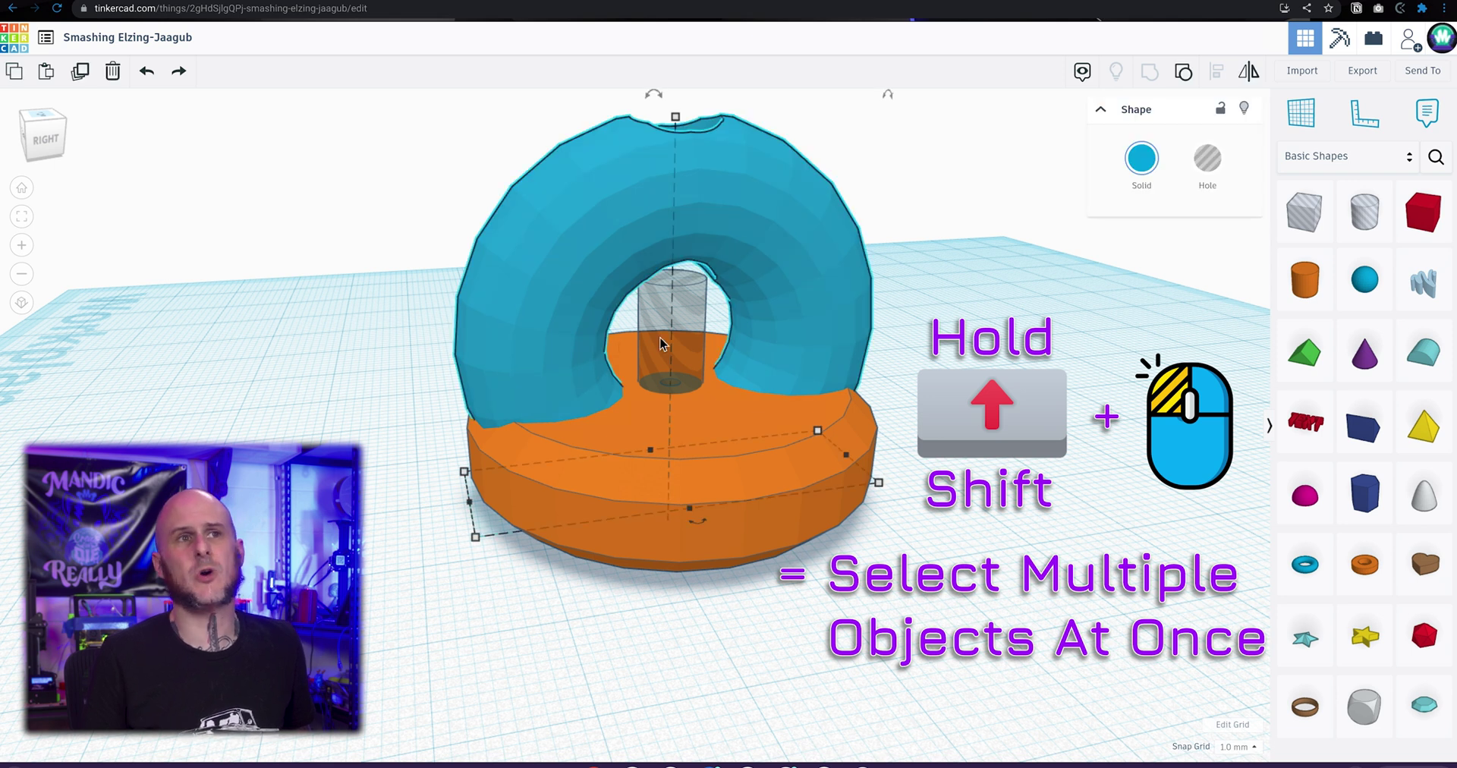
left_click(736, 498, "shift")
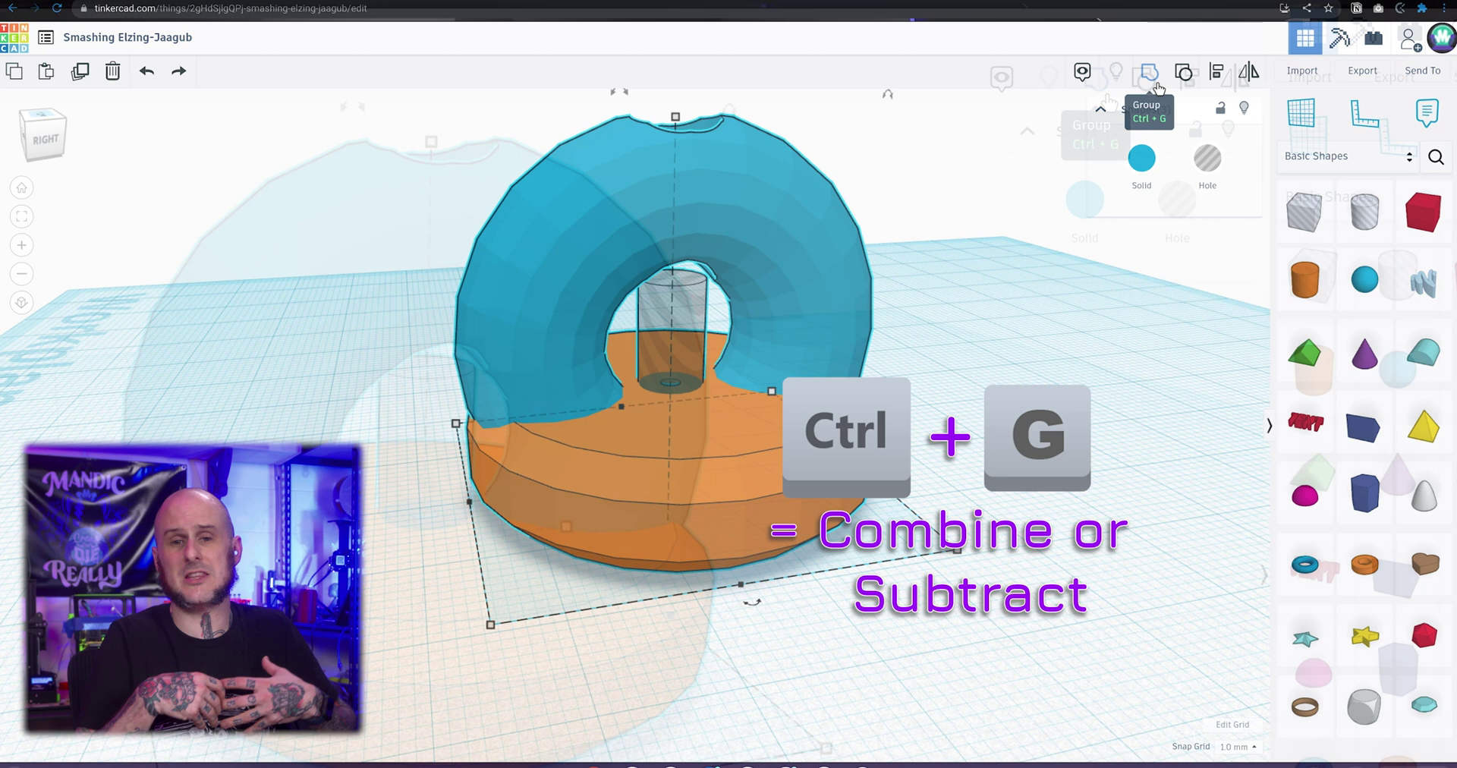
left_click(1097, 84)
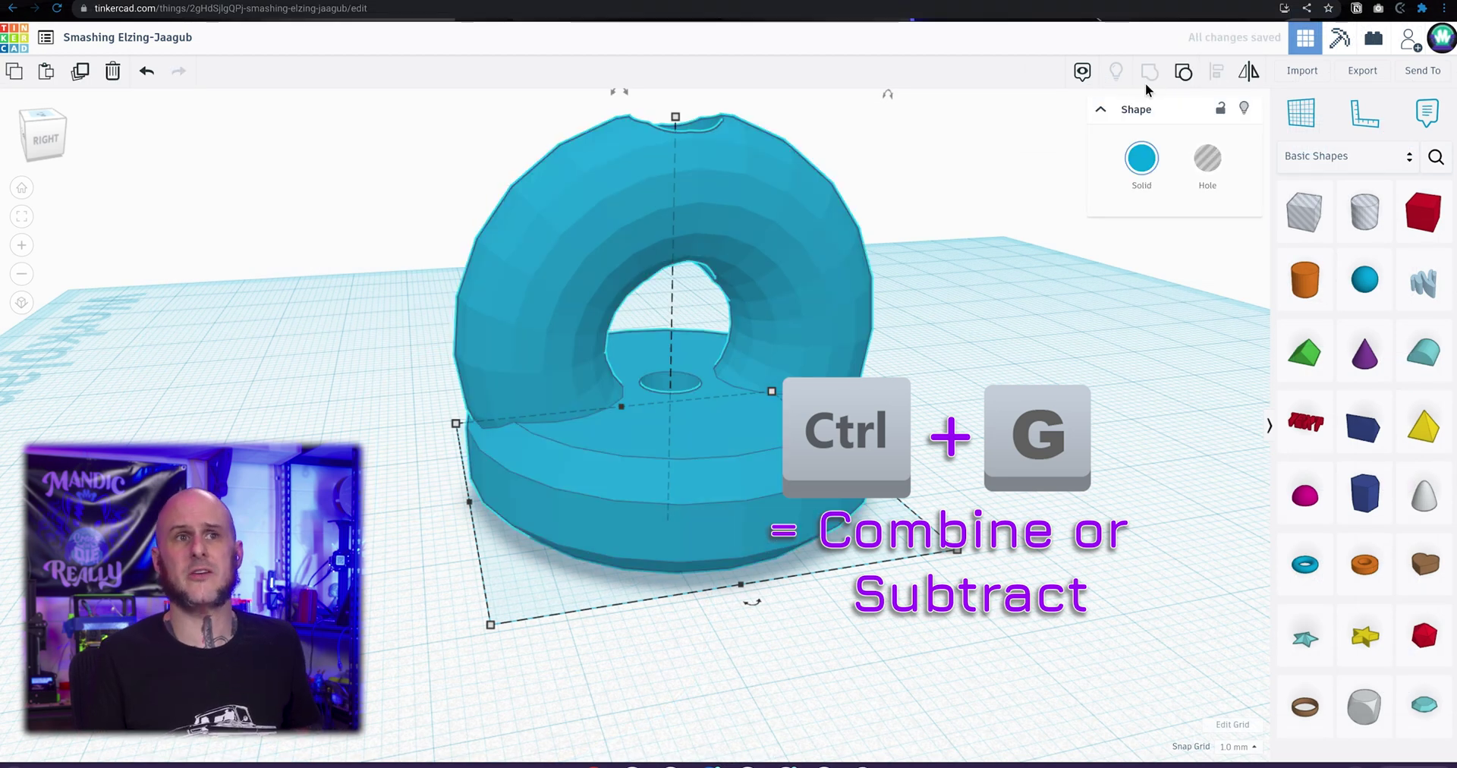
Place a new hole cylinder on the underside of the grouped model and lower it beneath the base
right_click_drag(1082, 347, 1065, 259)
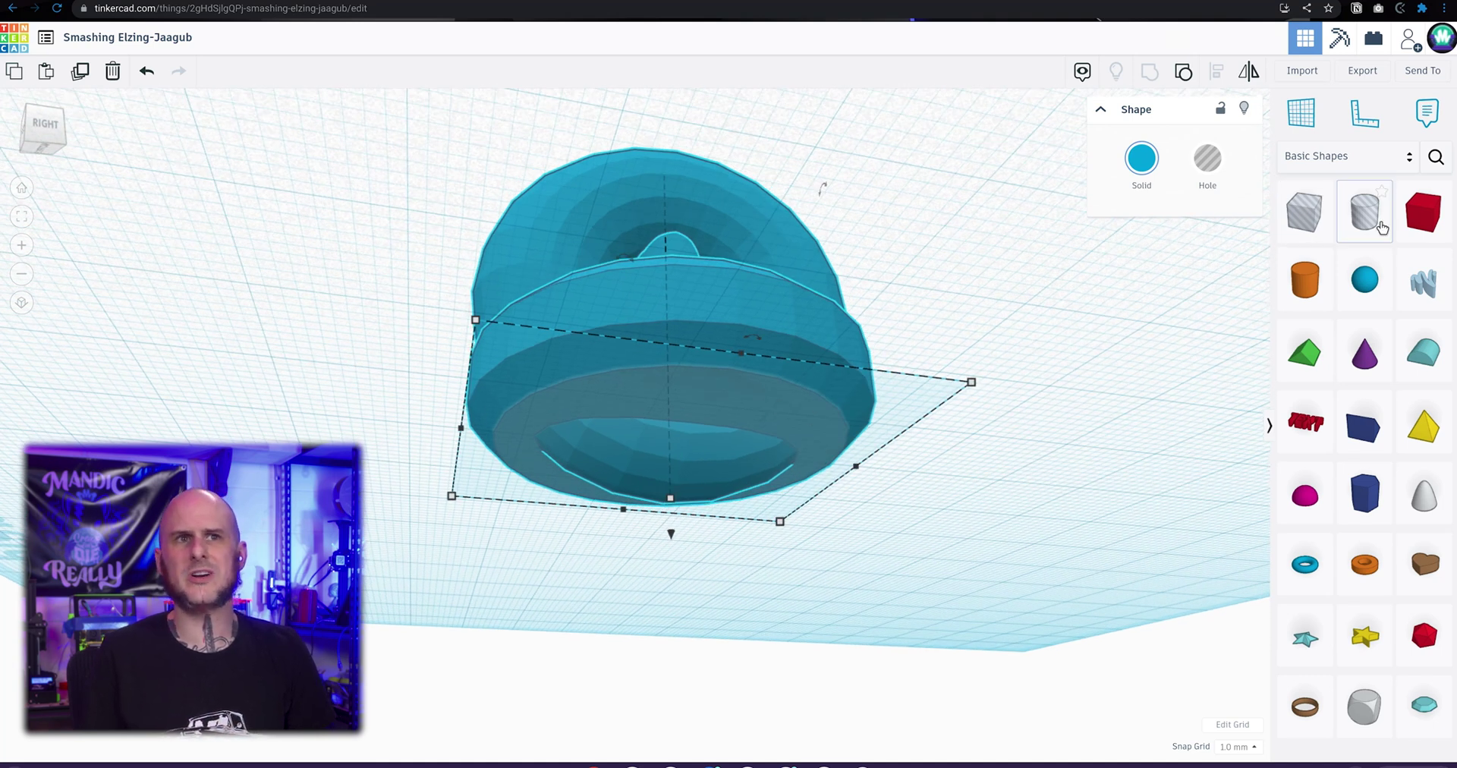
left_click_drag(1381, 227, 776, 458)
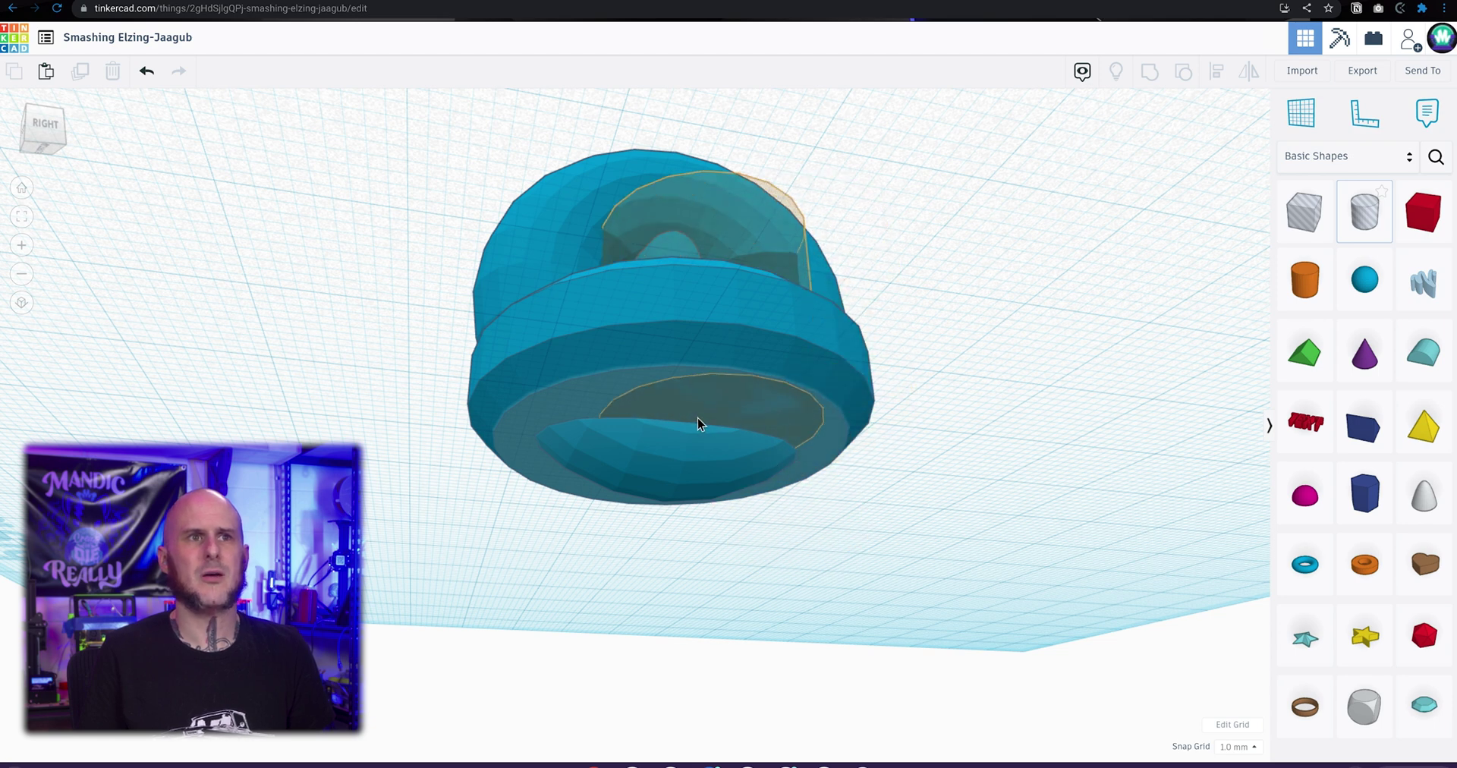
left_click_drag(698, 417, 696, 417)
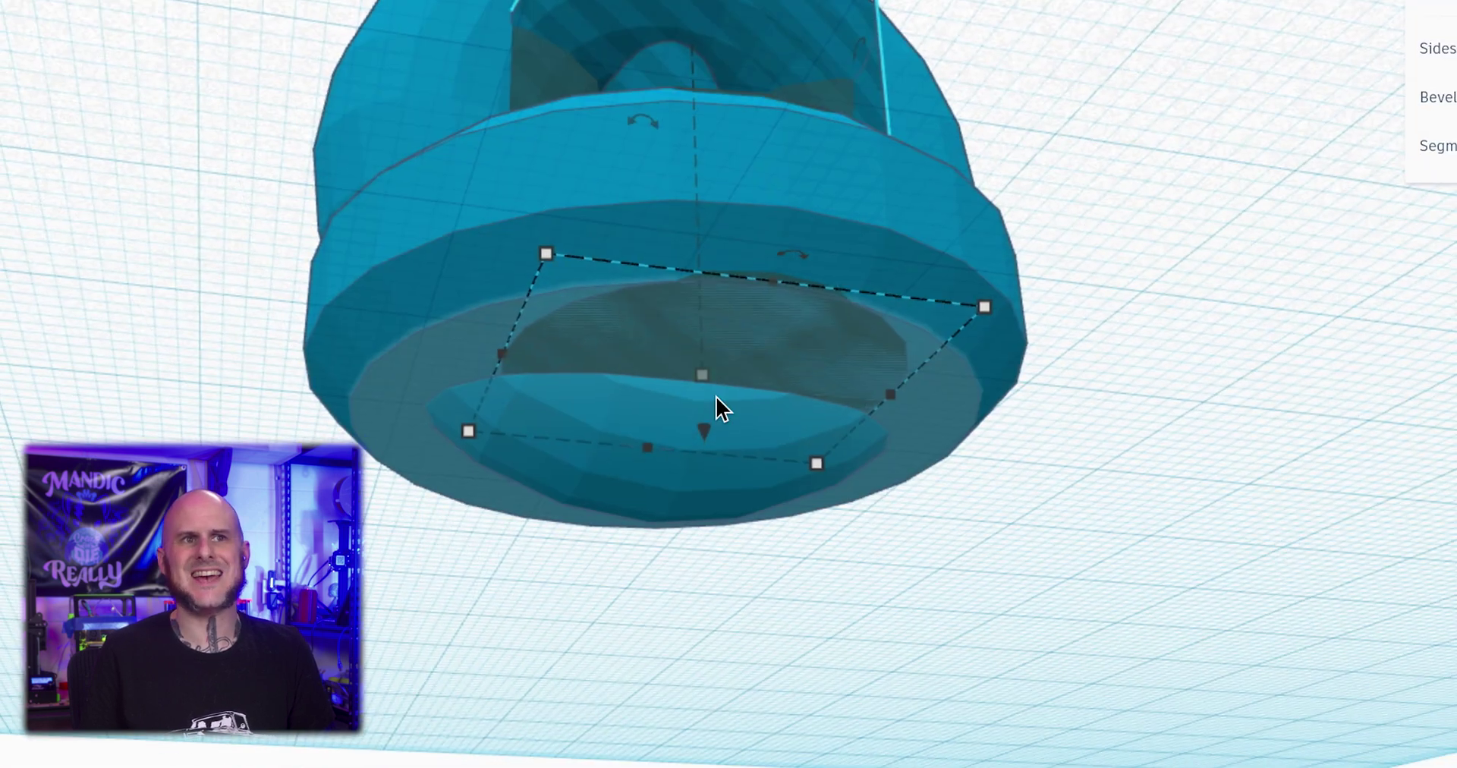
left_click_drag(706, 407, 715, 710)
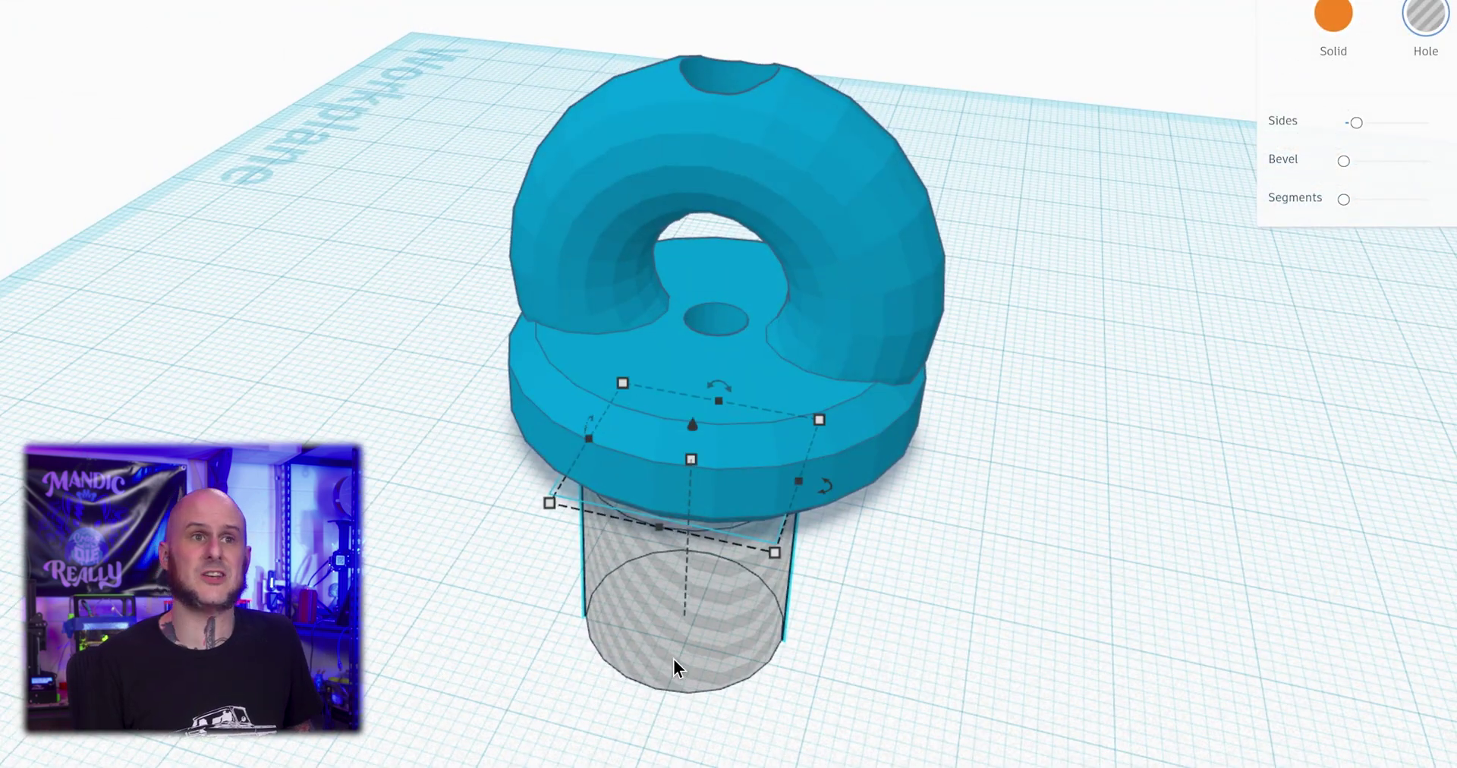
Resize the new hole cylinder to 50 mm across and centre it beneath the model
mouse_move(777, 551)
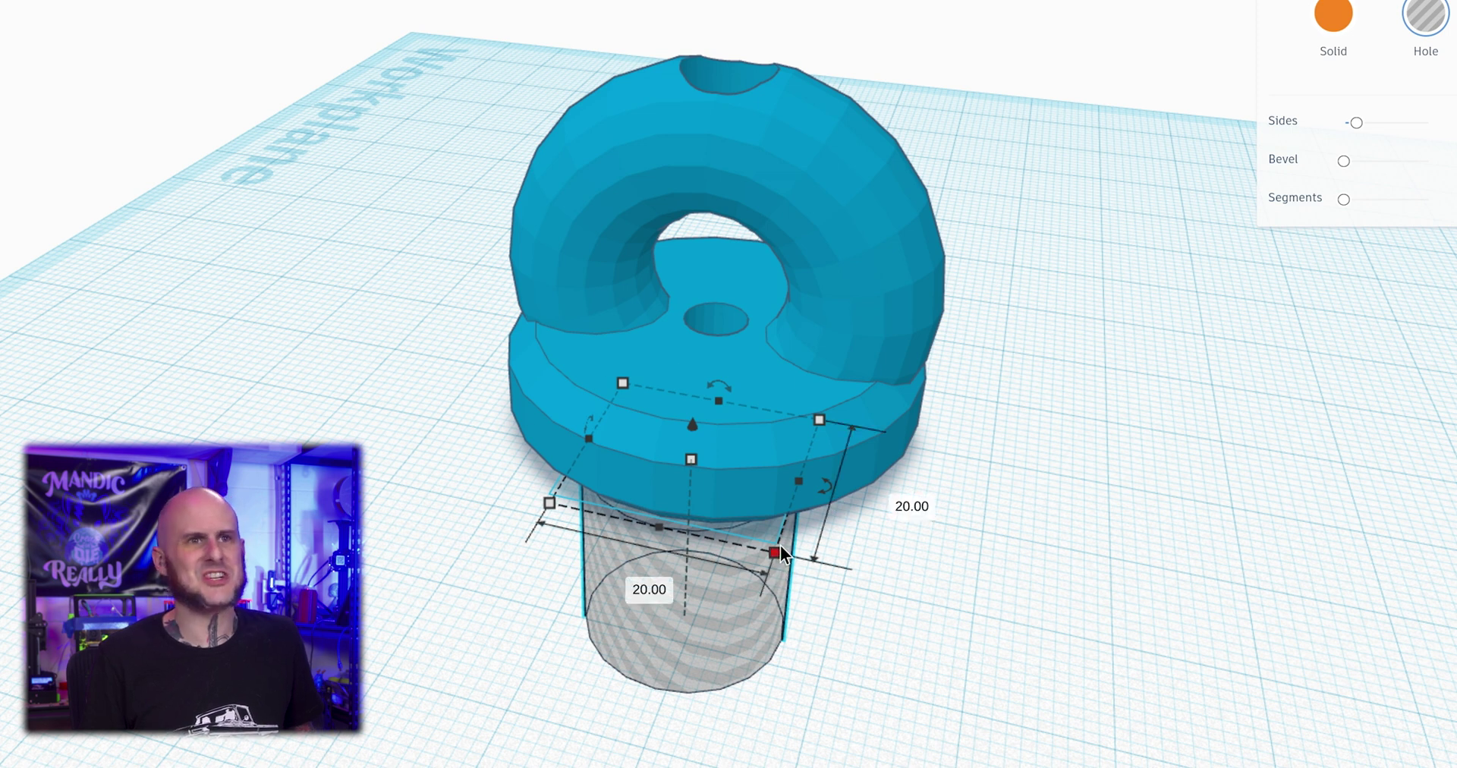
left_click(881, 499)
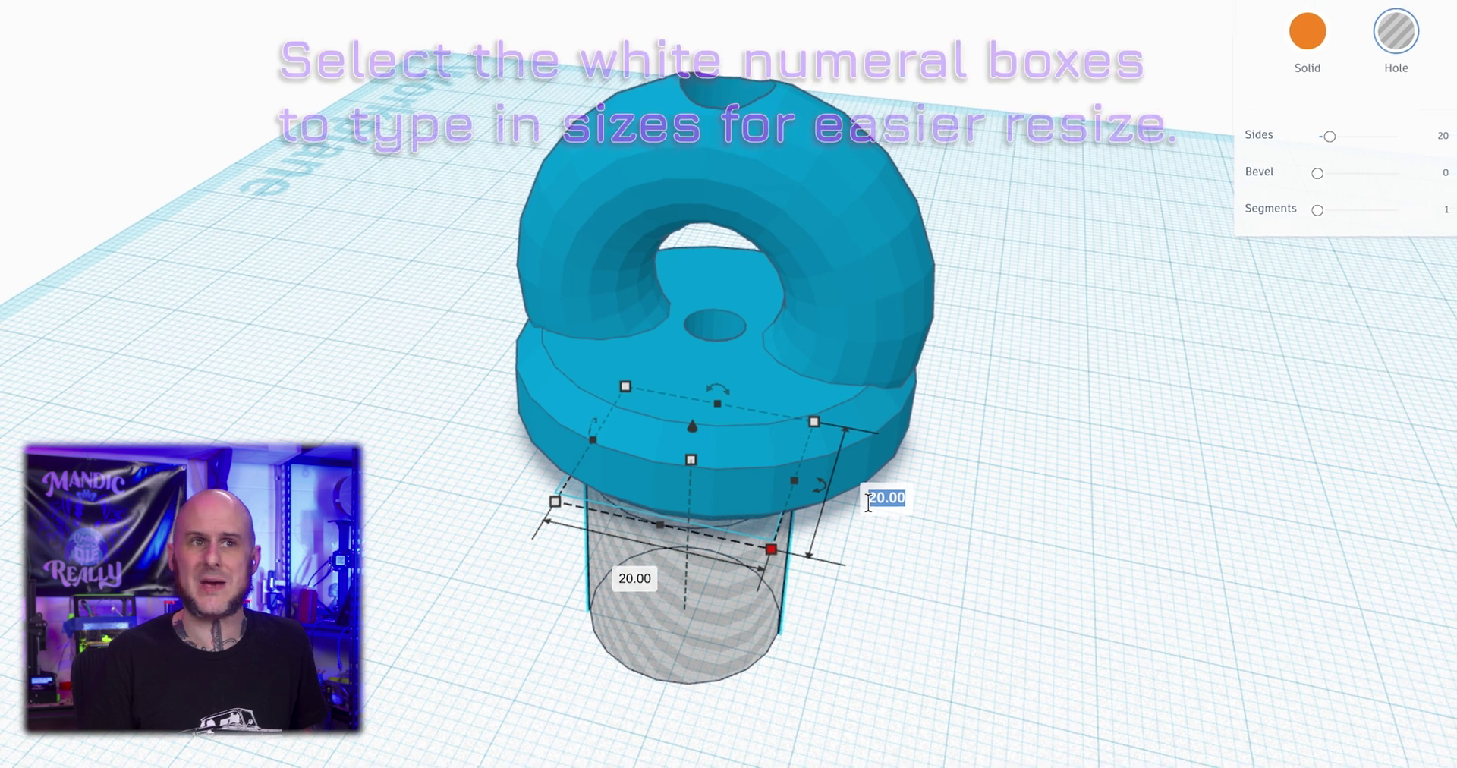
type("50")
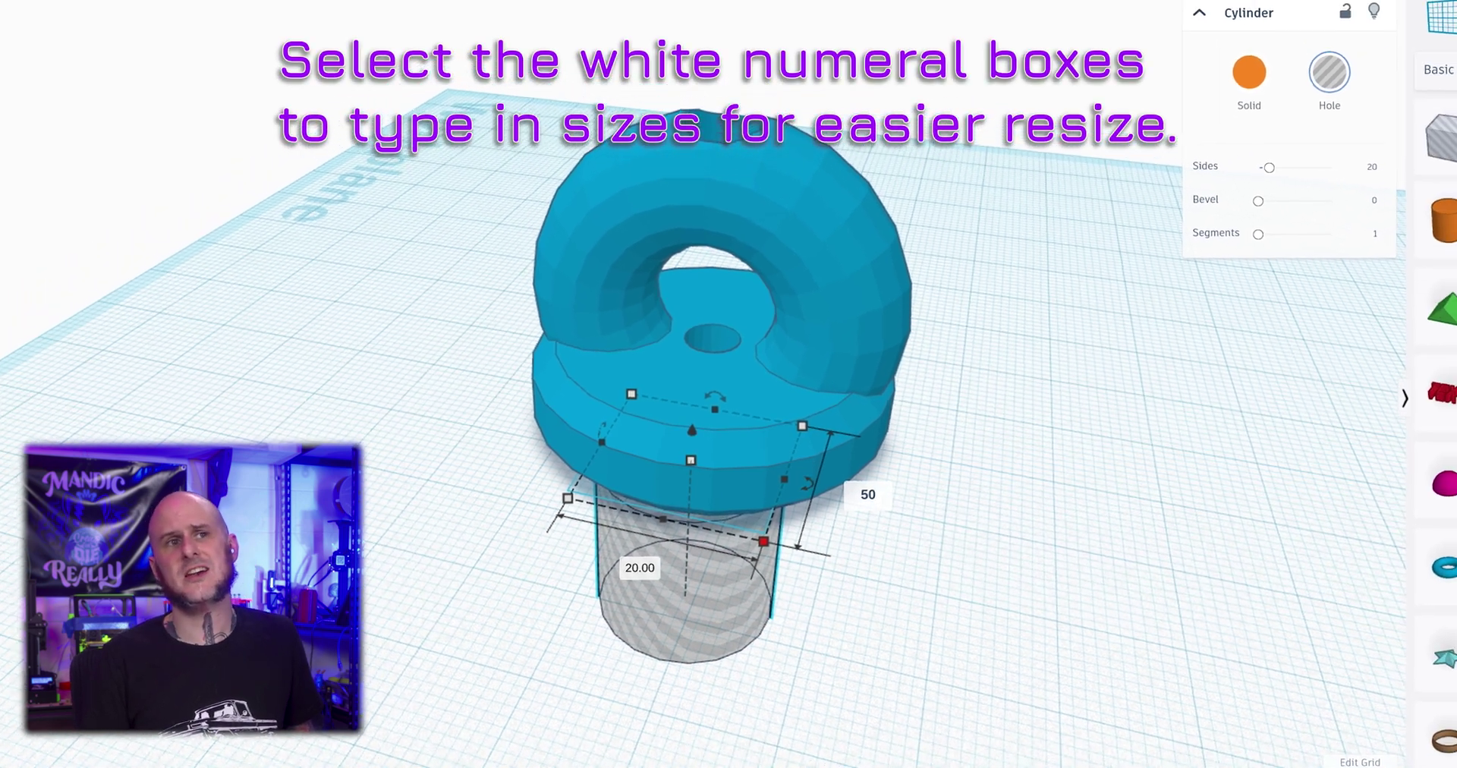
key("Return")
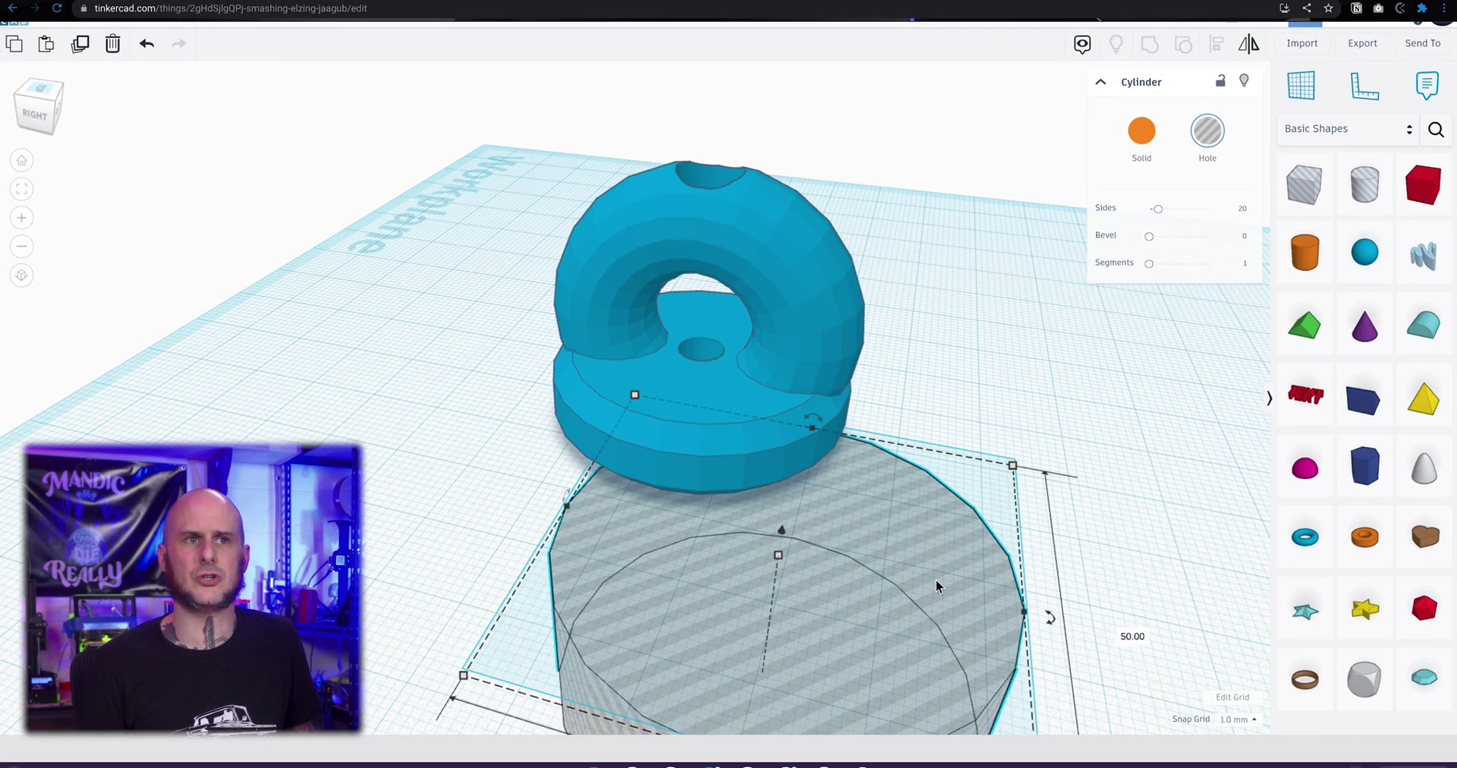
left_click_drag(935, 580, 818, 449)
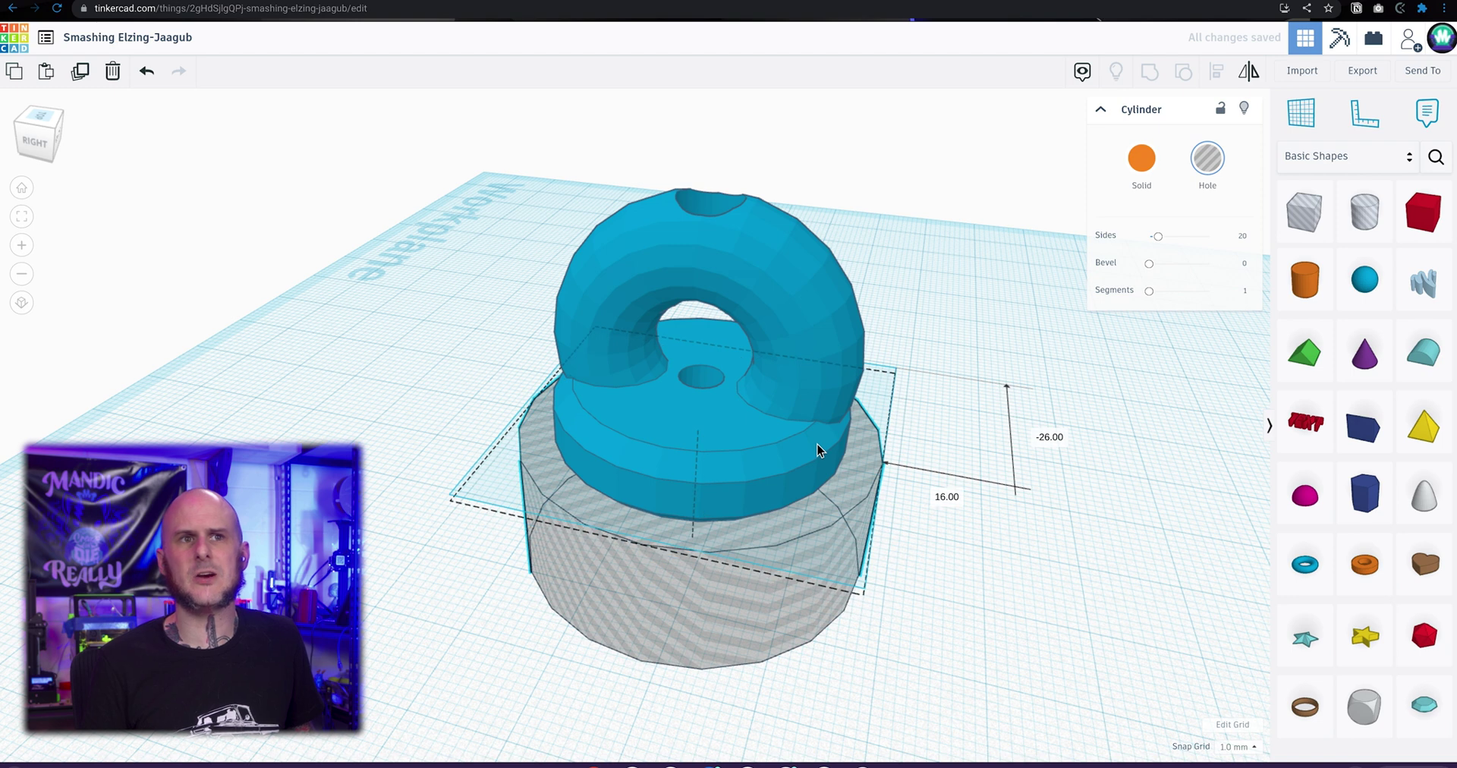
Raise the 50 mm hole cylinder 2 mm into the underside of the base
right_click_drag(1022, 517, 1131, 458)
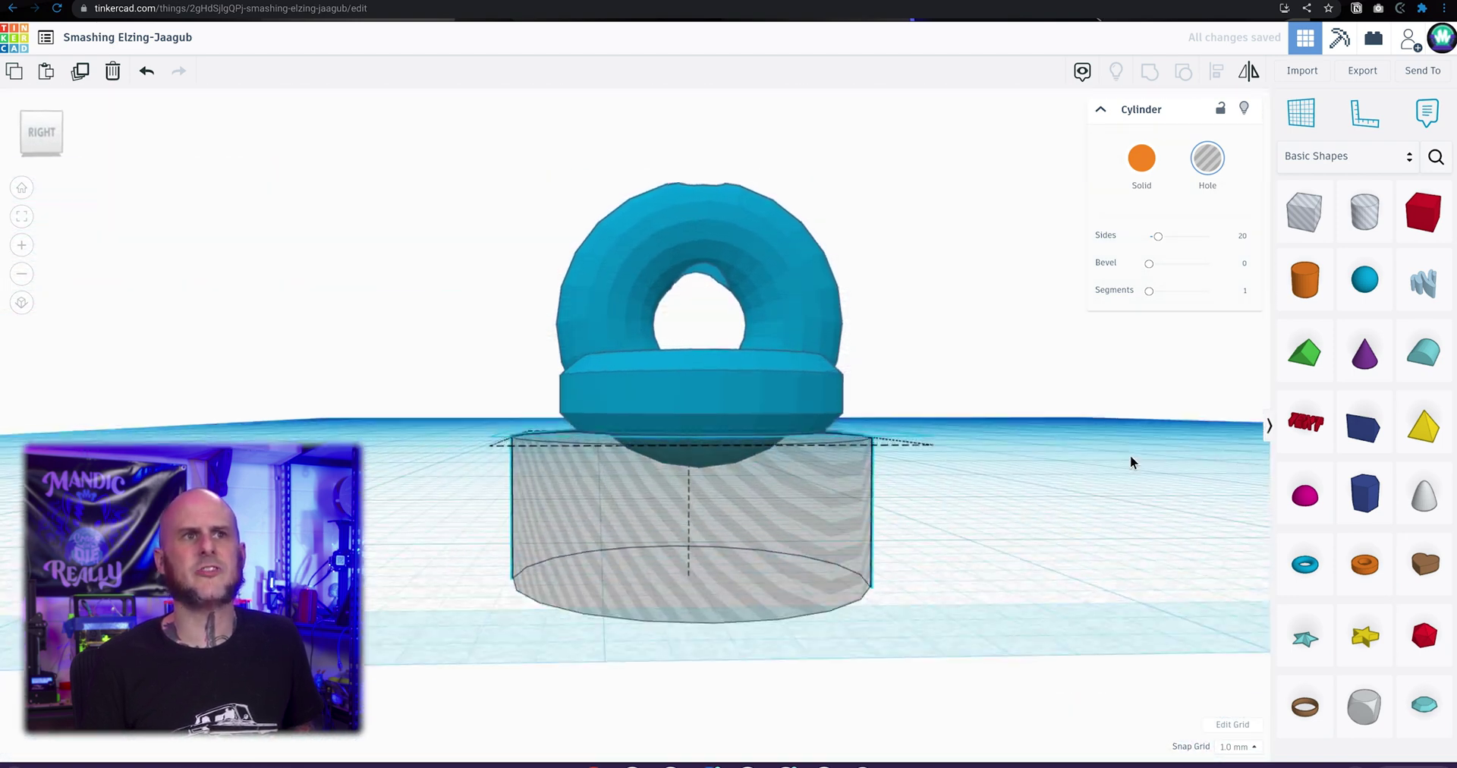
scroll(840, 408, "up", 5)
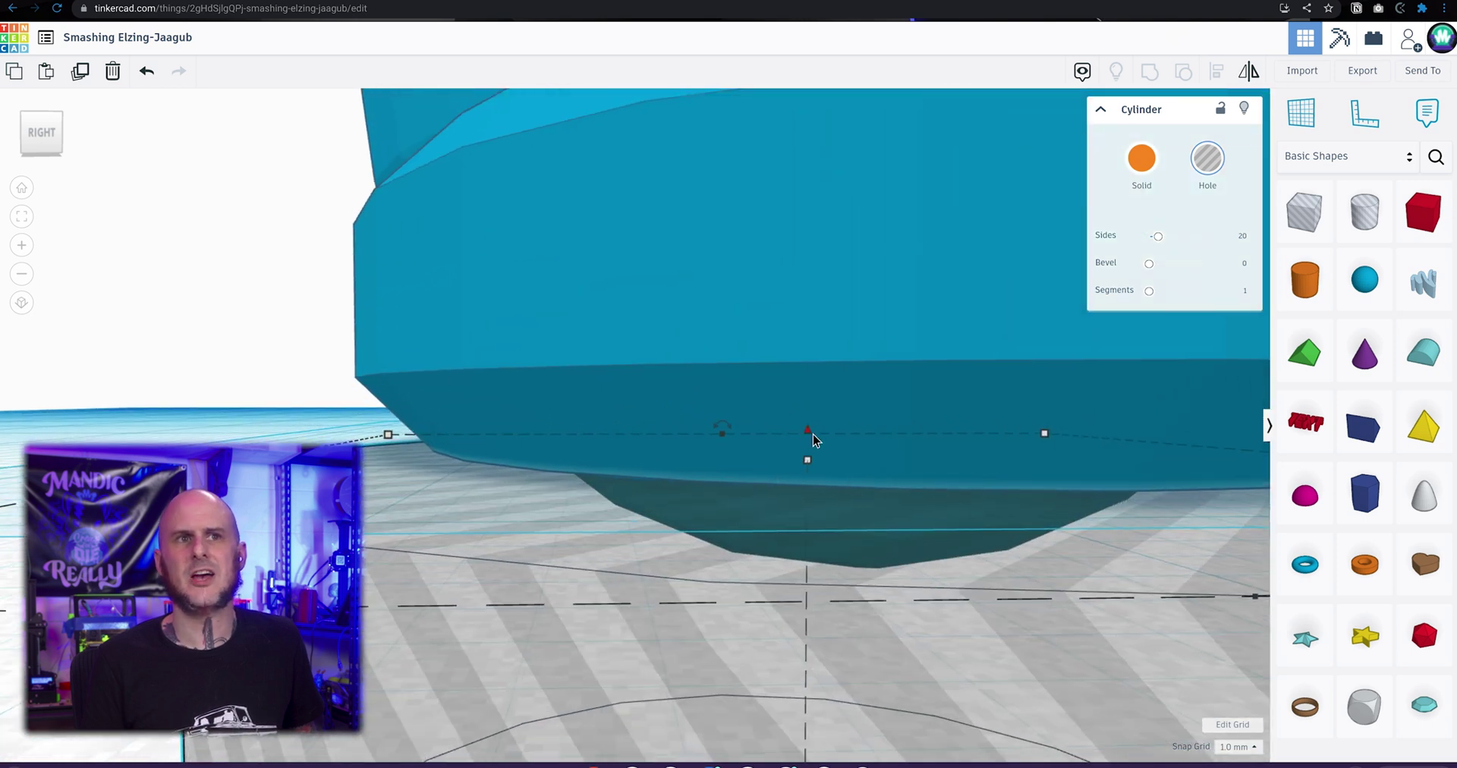
left_click_drag(813, 434, 812, 431)
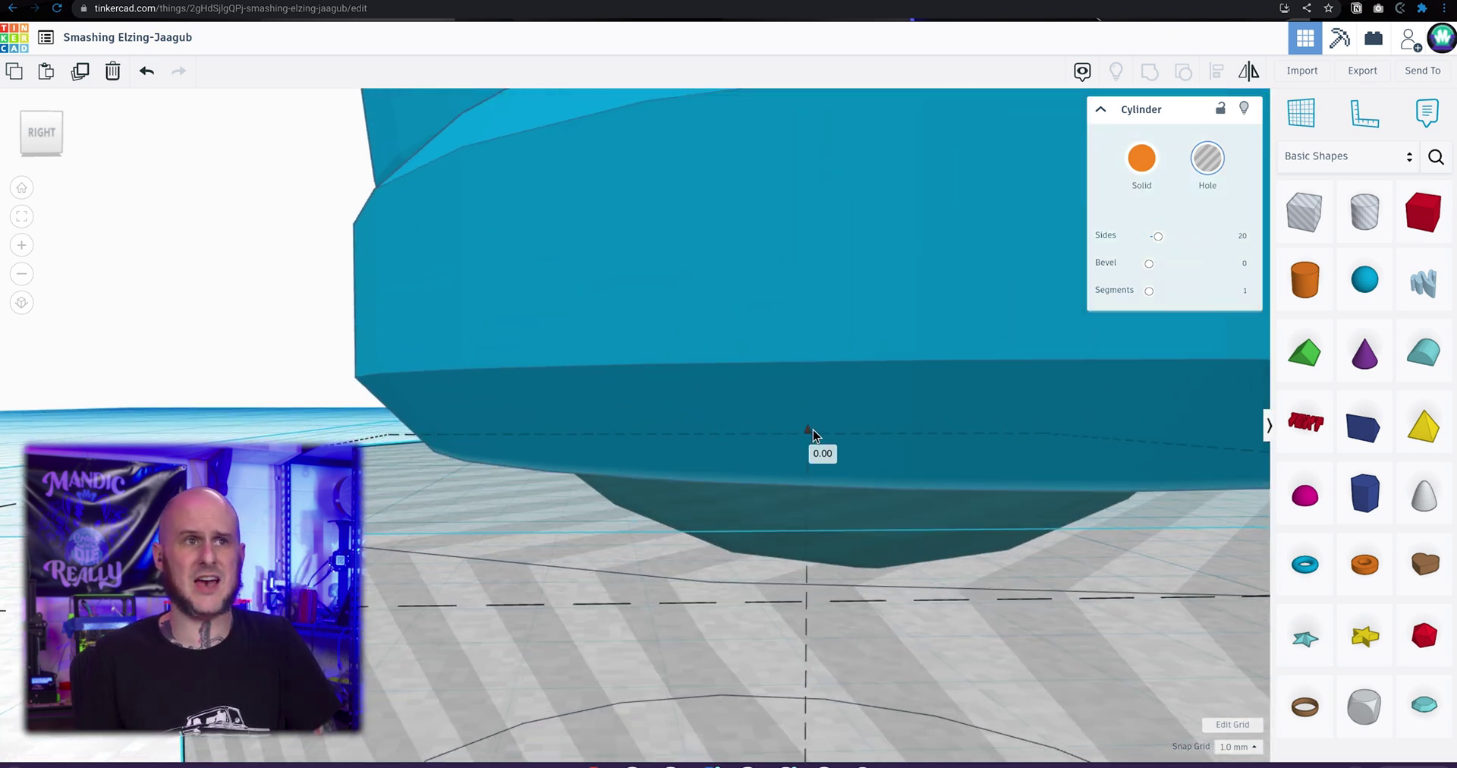
left_click_drag(814, 421, 814, 390)
scroll(820, 398, "down", 5)
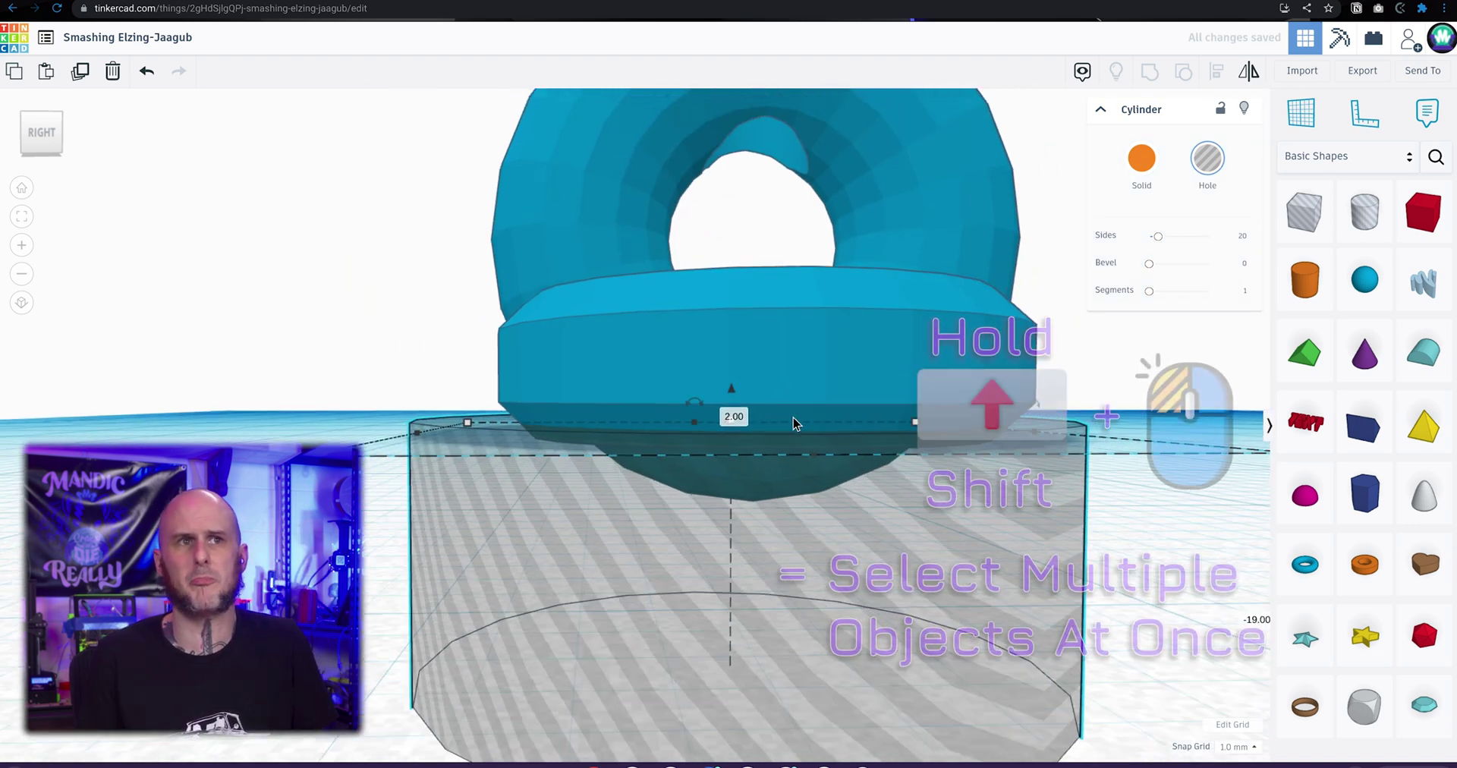
Group the large hole cylinder with the model to trim off everything protruding below the base
right_click_drag(823, 403, 1029, 278)
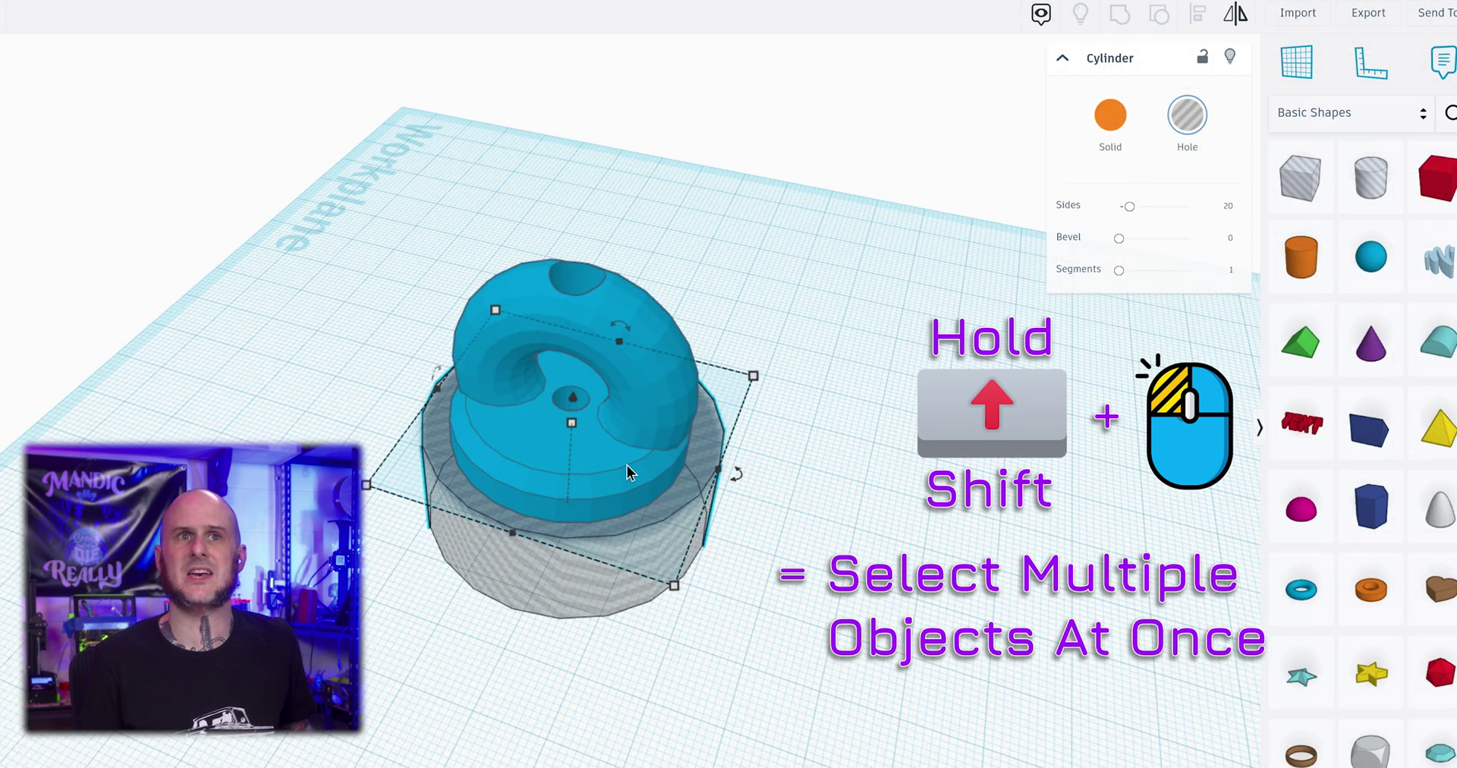
left_click(627, 466, "shift")
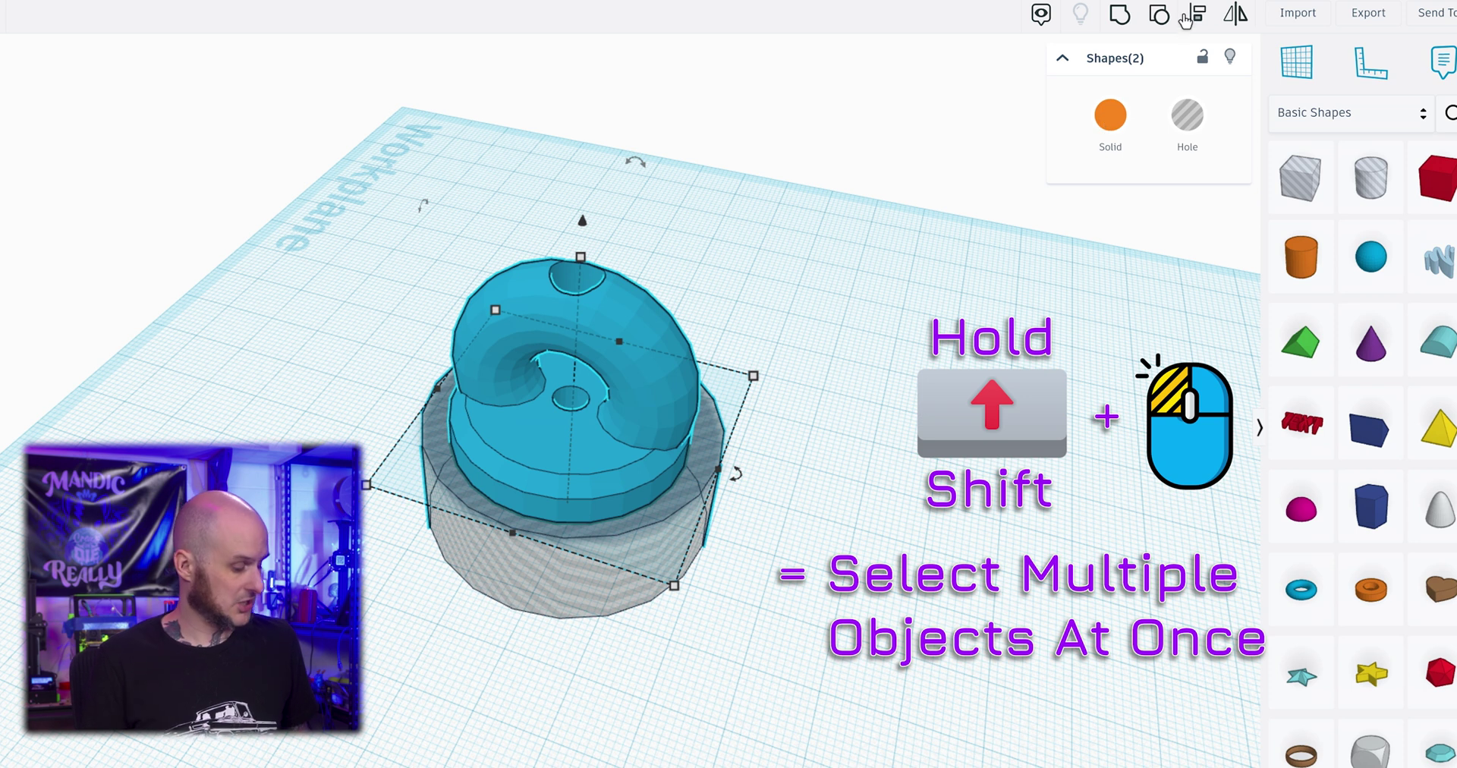
left_click(1136, 25)
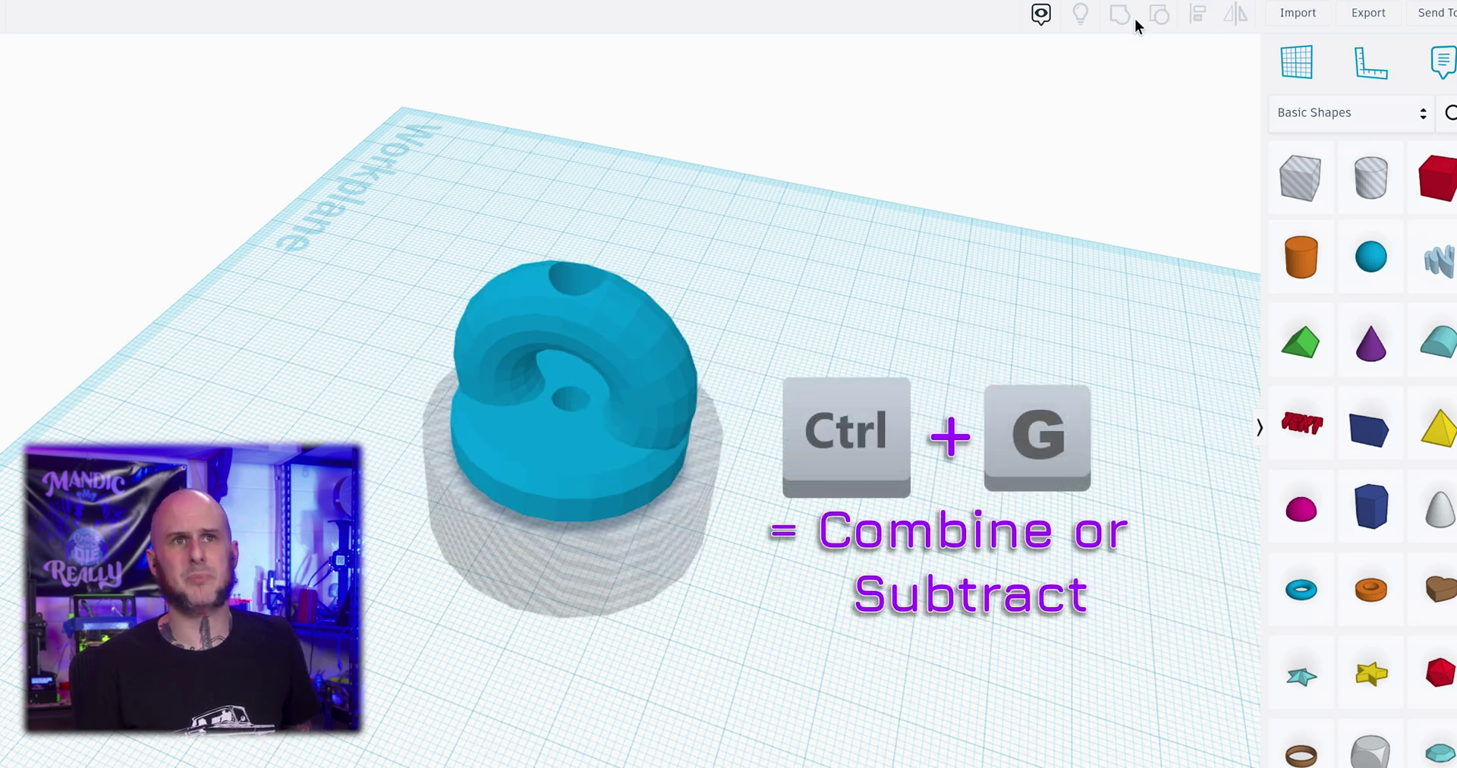
left_click(1121, 15)
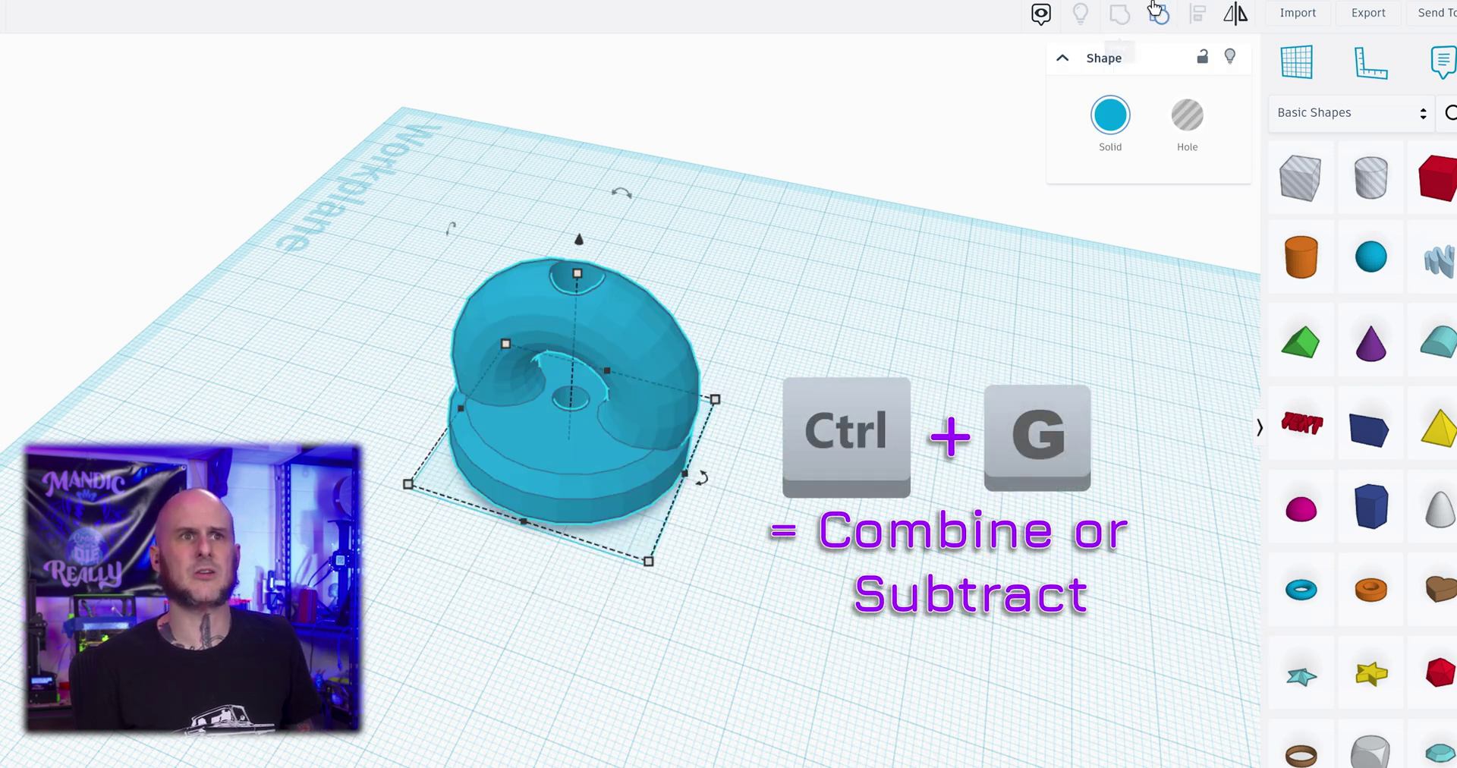
Select the finished arch-and-base model and export it for 3D printing
left_click(845, 579)
right_click_drag(845, 579, 441, 653)
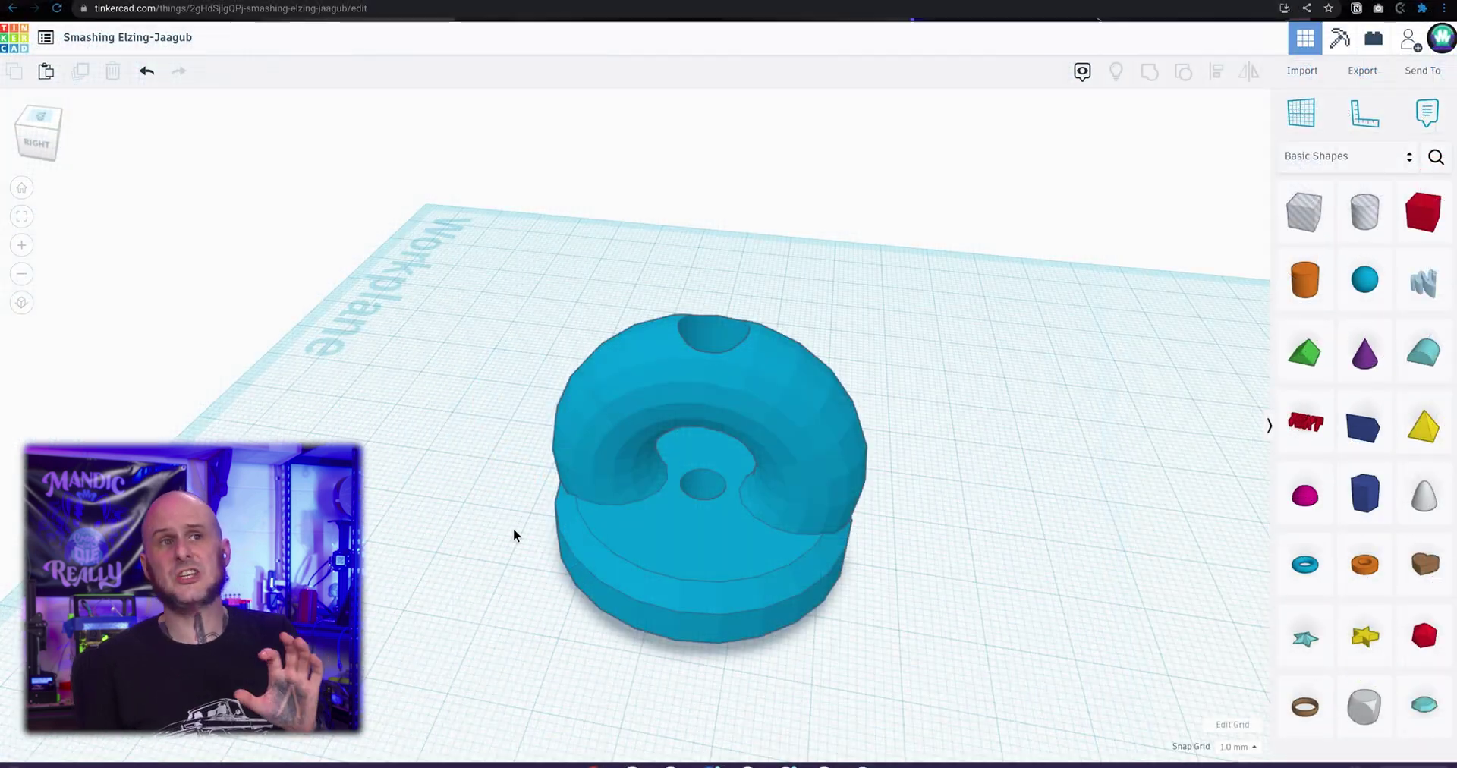
left_click(589, 534)
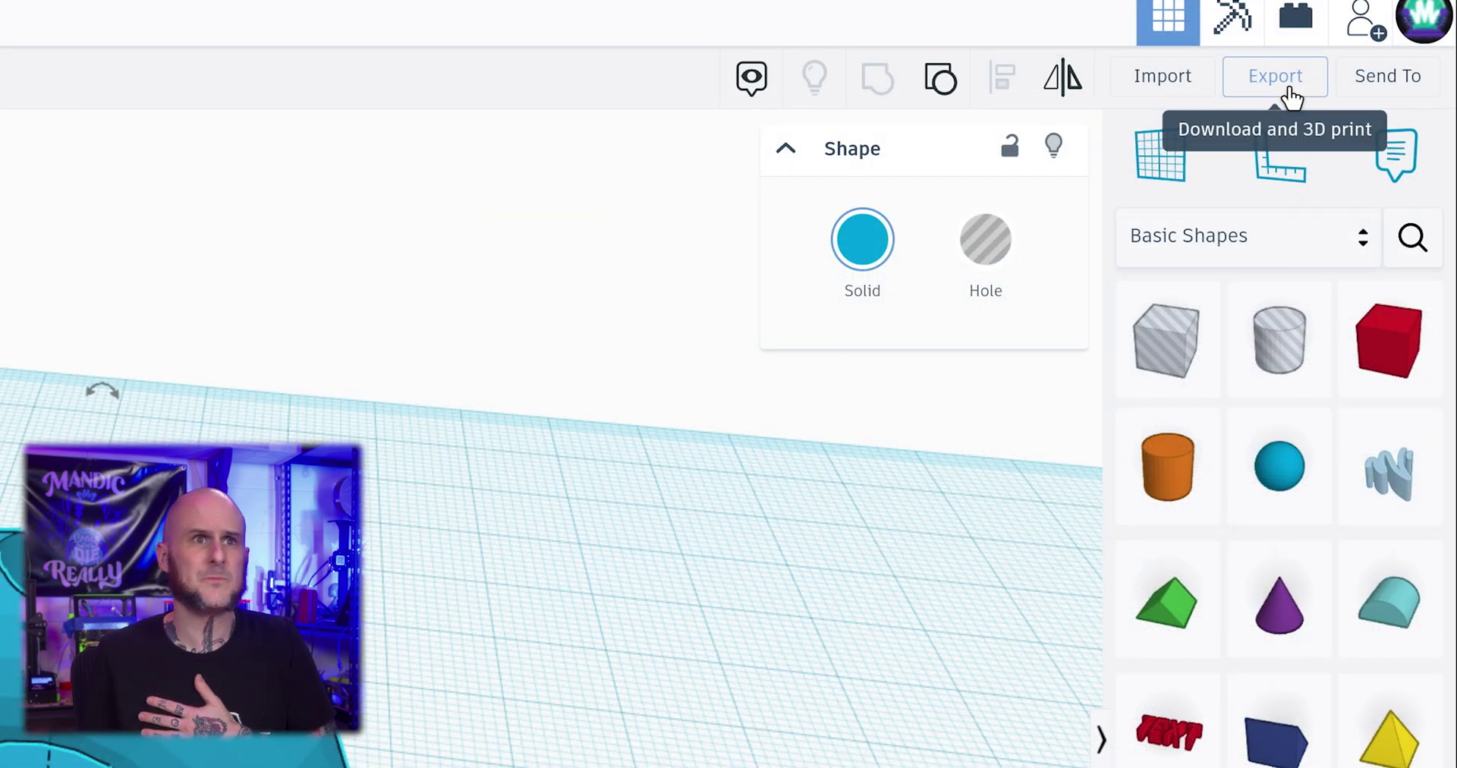
left_click(1290, 97)
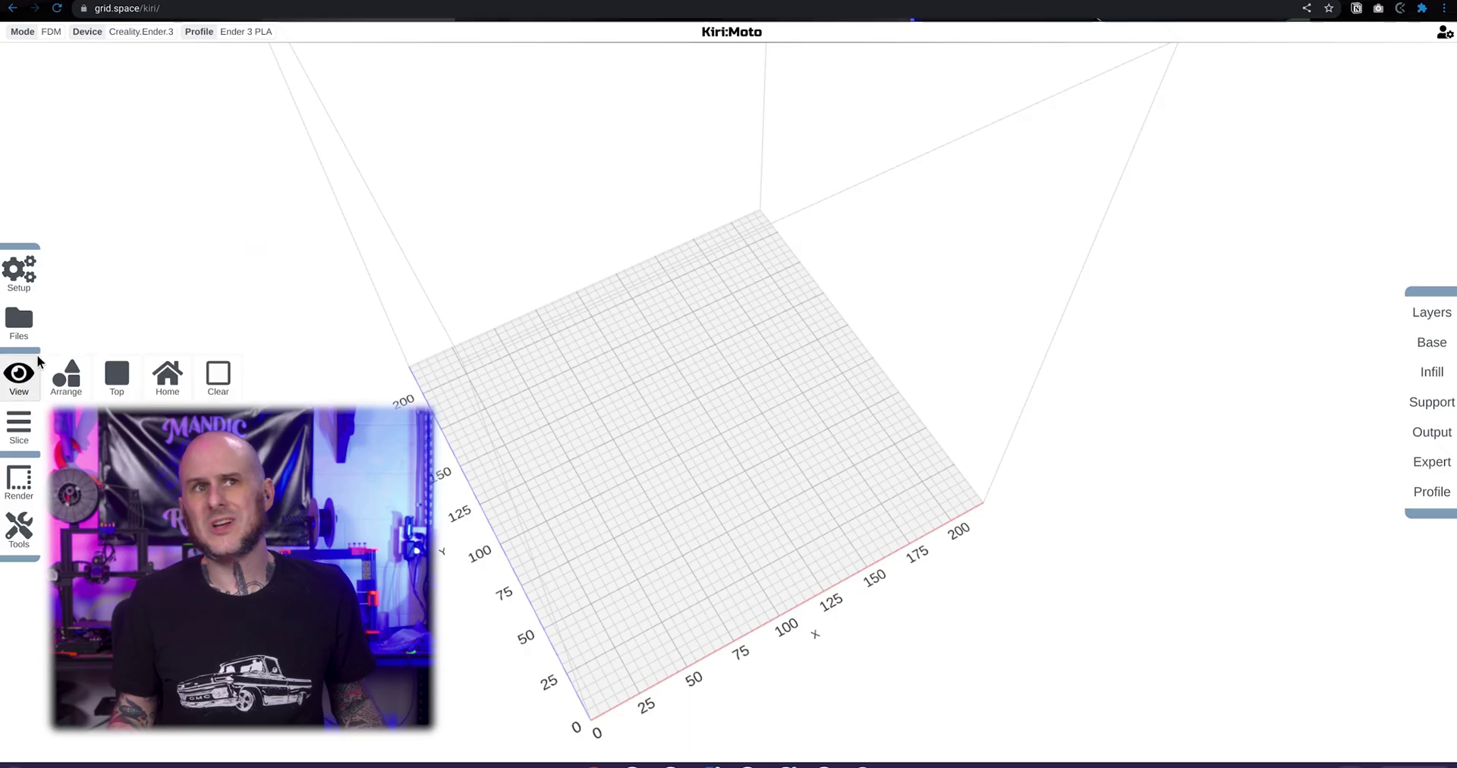
Switch to Kiri:Moto and look through the standard FDM printers available in the machine setup
mouse_move(19, 270)
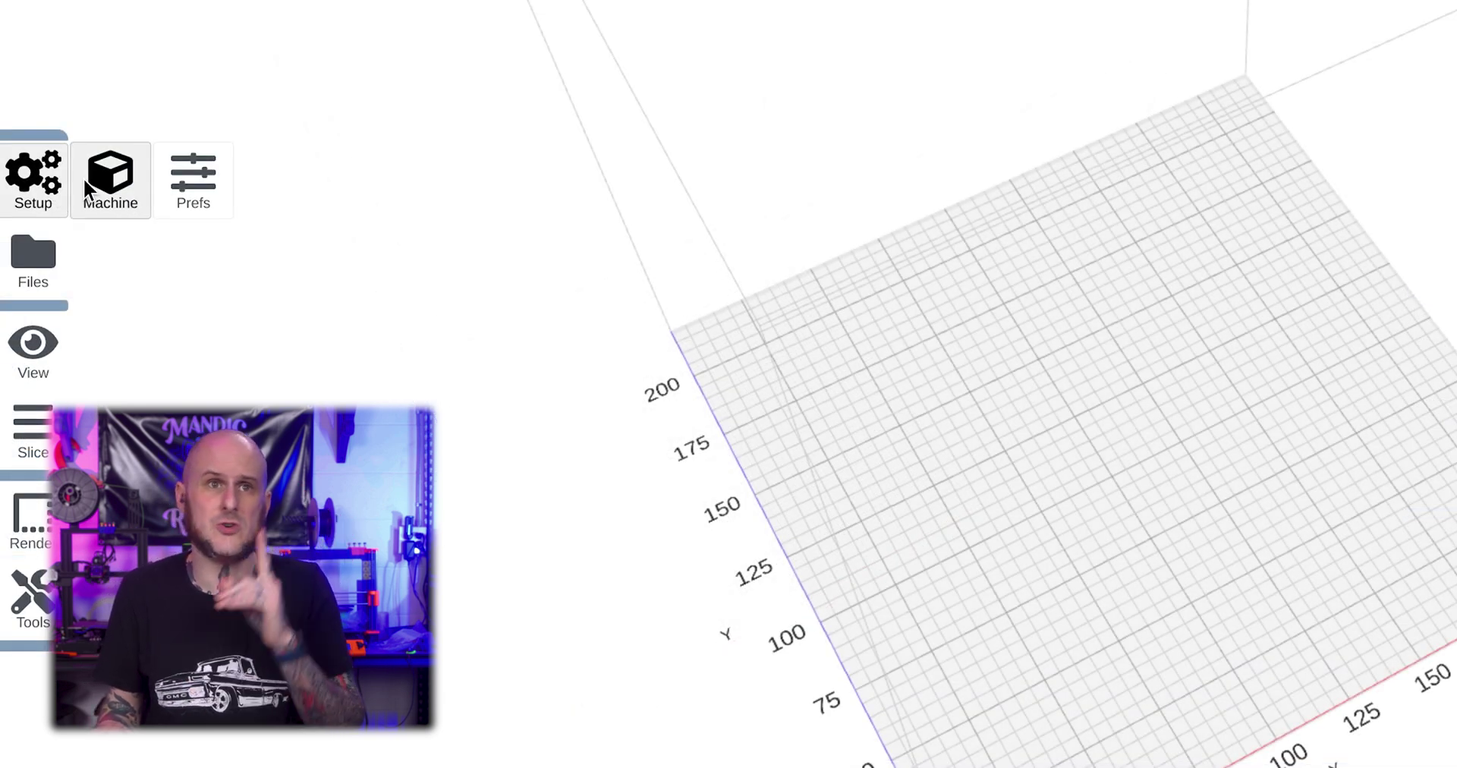
left_click(90, 188)
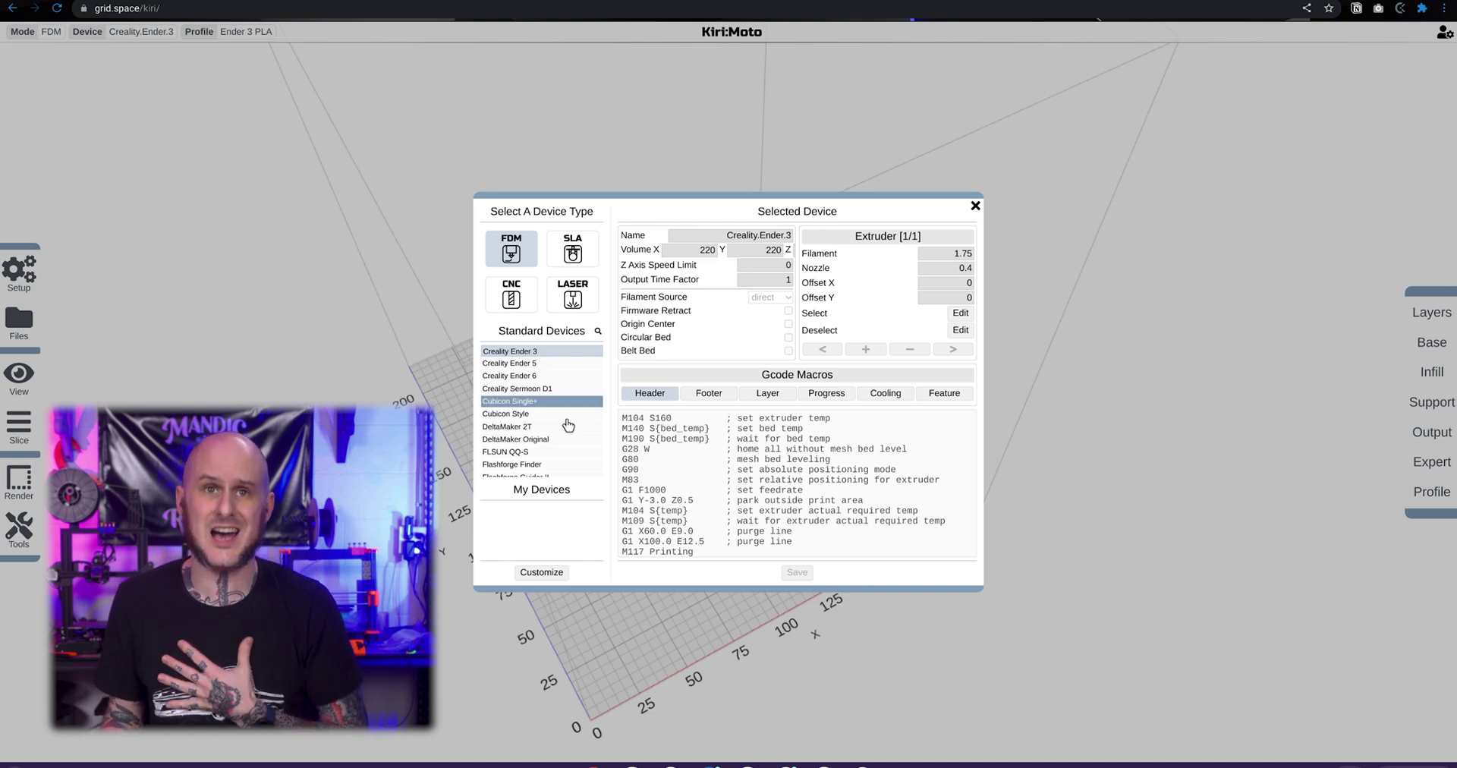
scroll(568, 423, "up", 3)
scroll(566, 418, "down", 1)
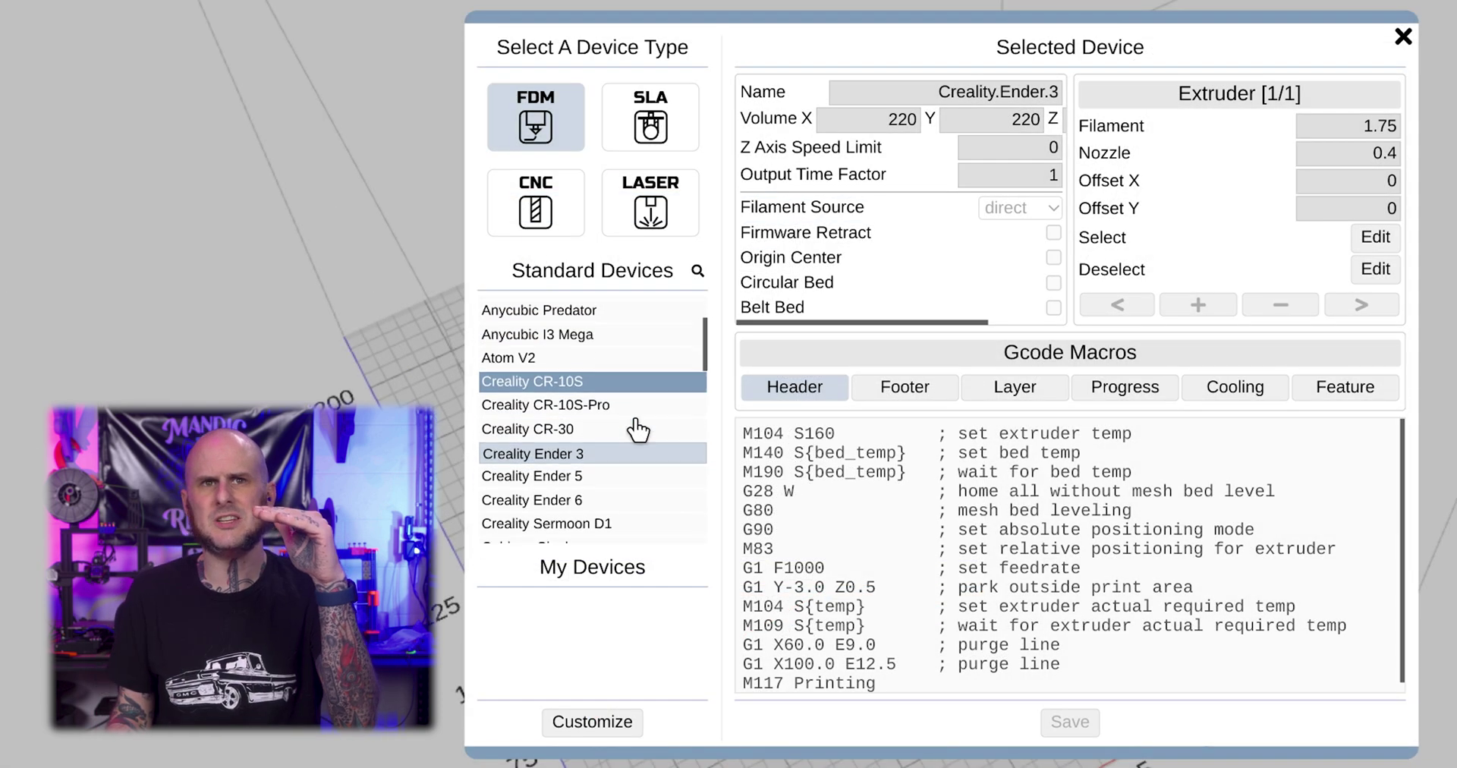
scroll(637, 430, "down", 5)
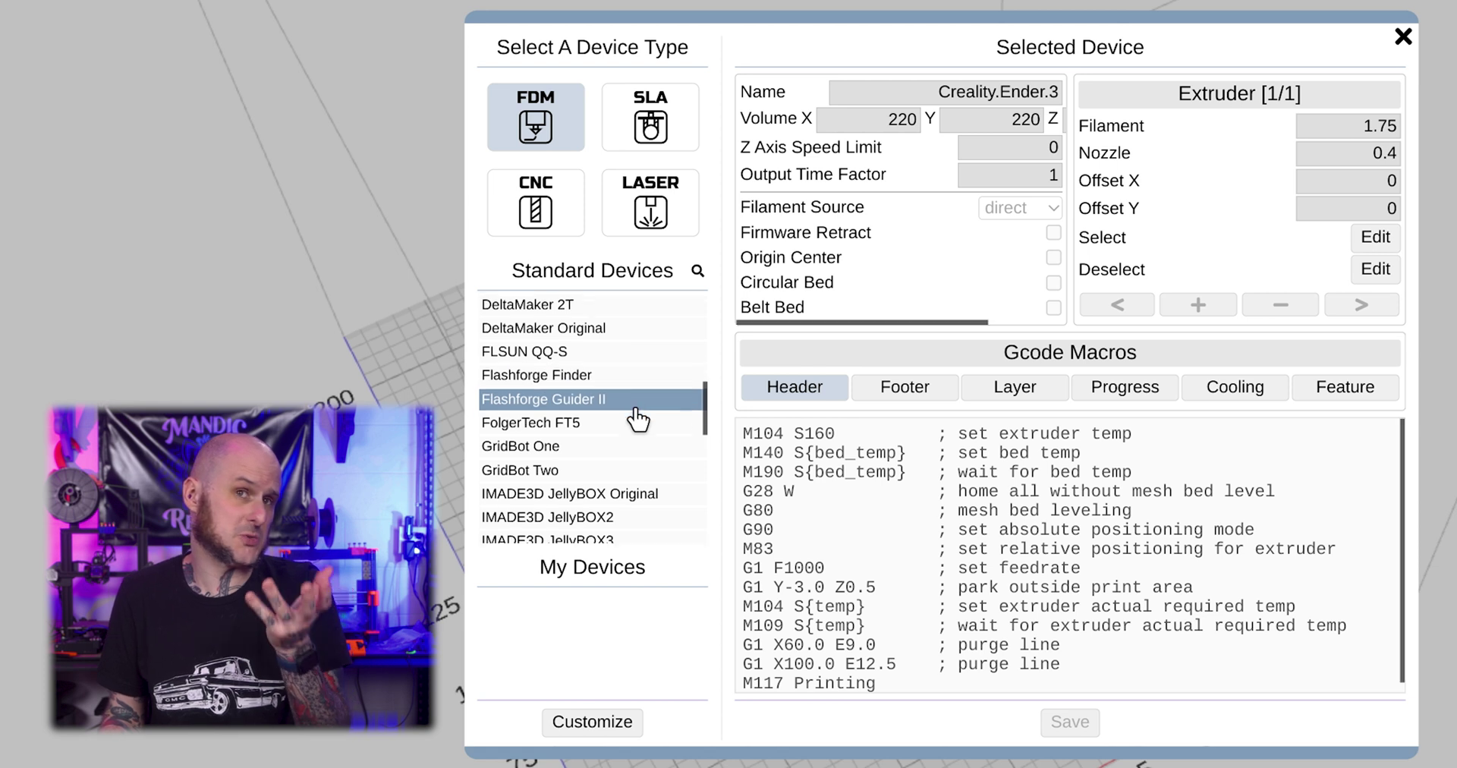
scroll(636, 419, "down", 5)
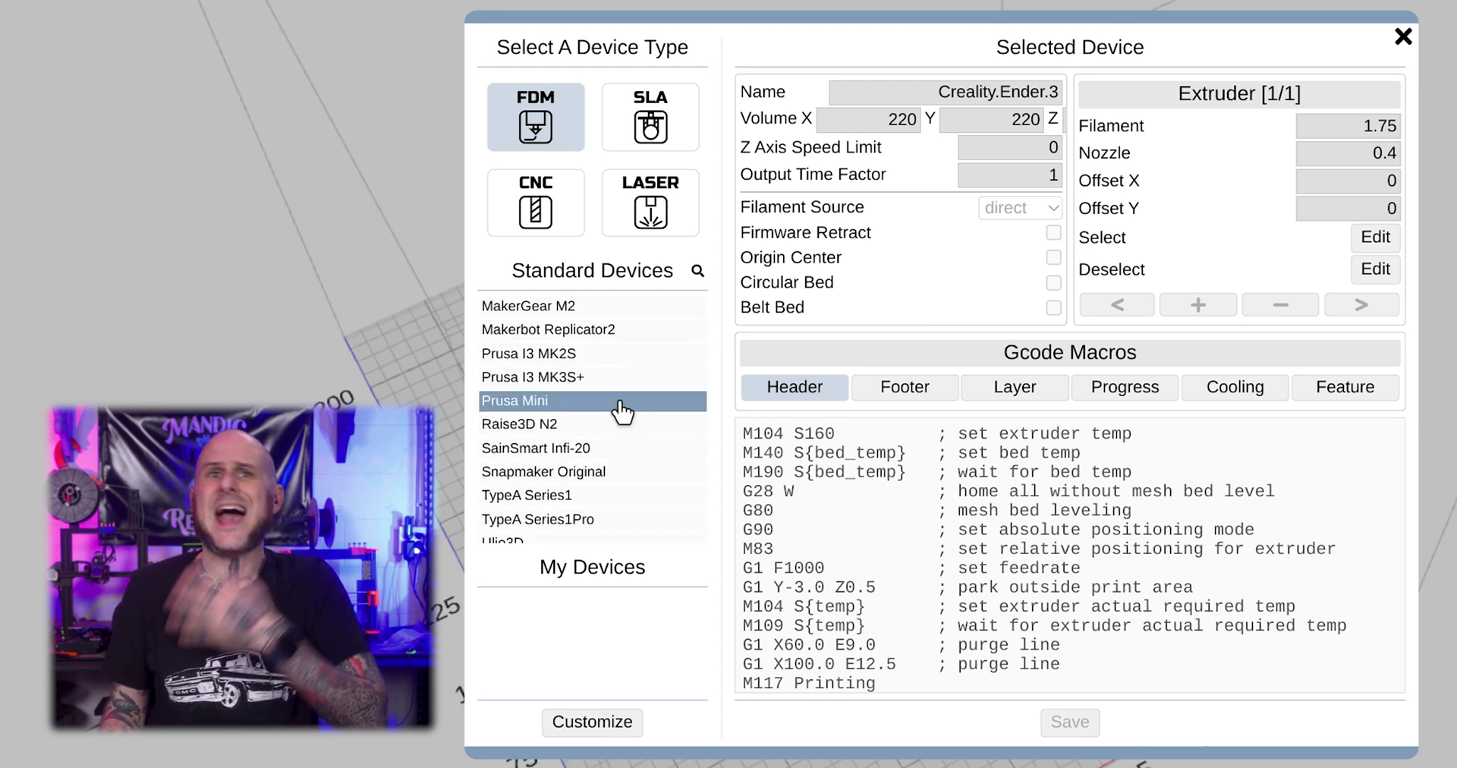
scroll(622, 414, "up", 5)
scroll(619, 436, "up", 3)
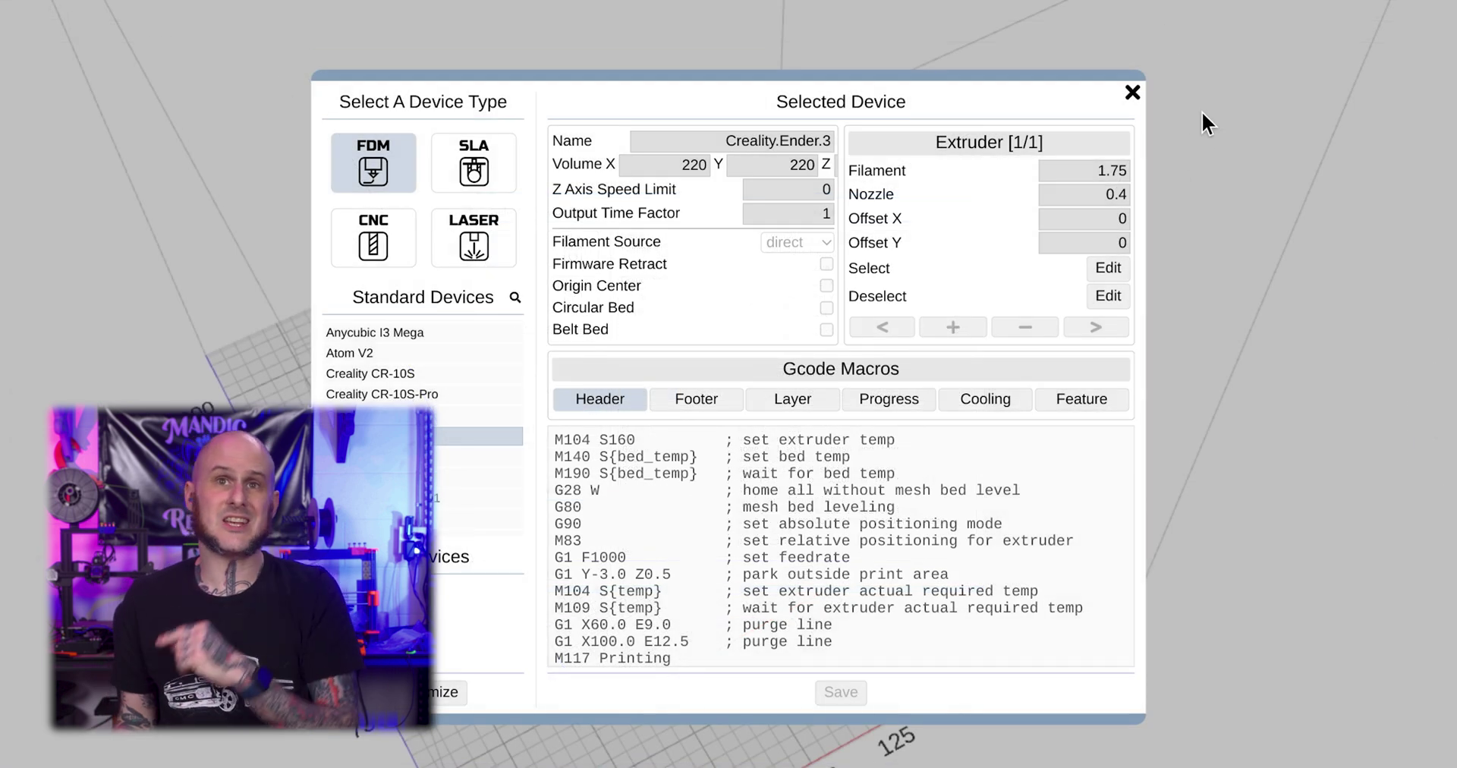
left_click(1128, 94)
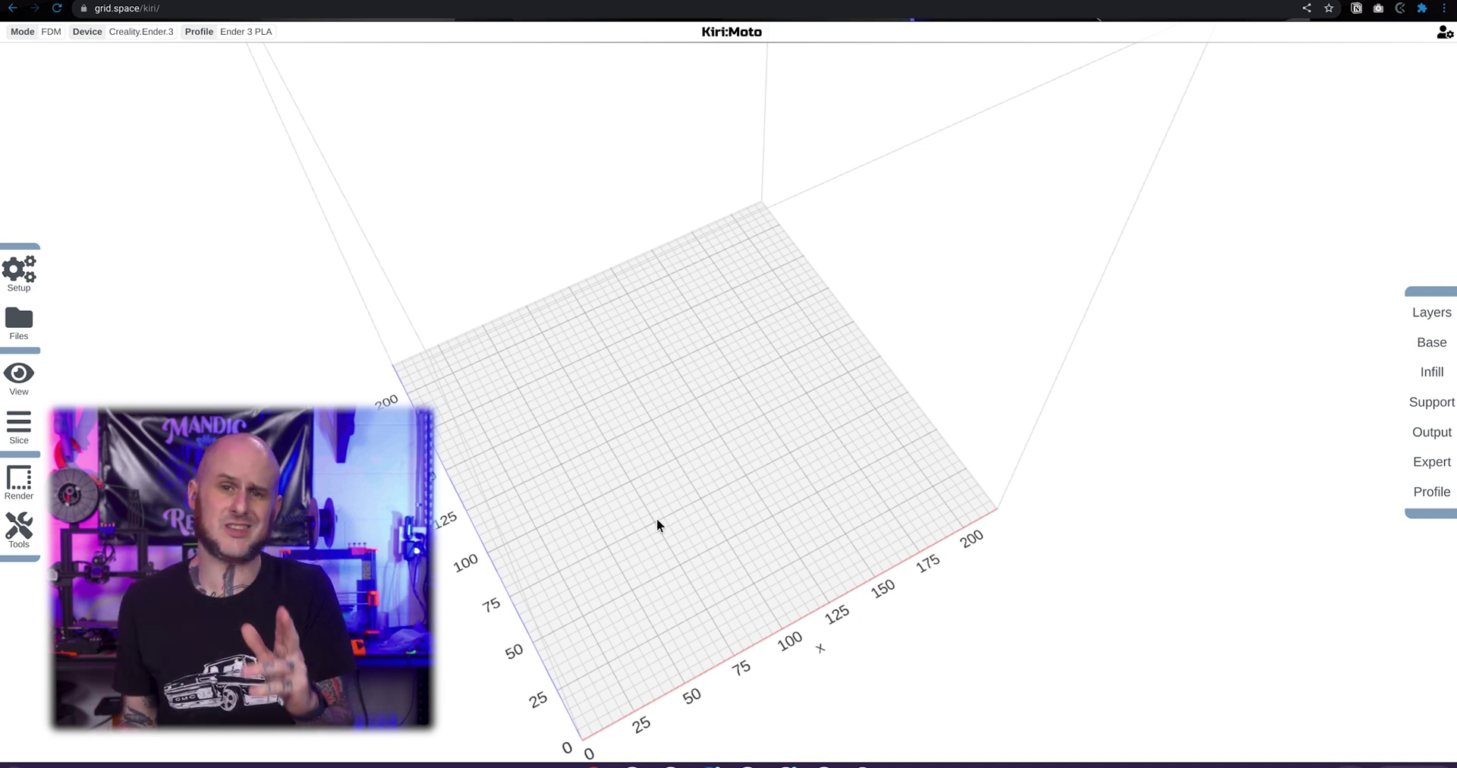
Import the exported Smashing Elzing-Jaagub.stl model from the Downloads folder onto the print bed
mouse_move(25, 325)
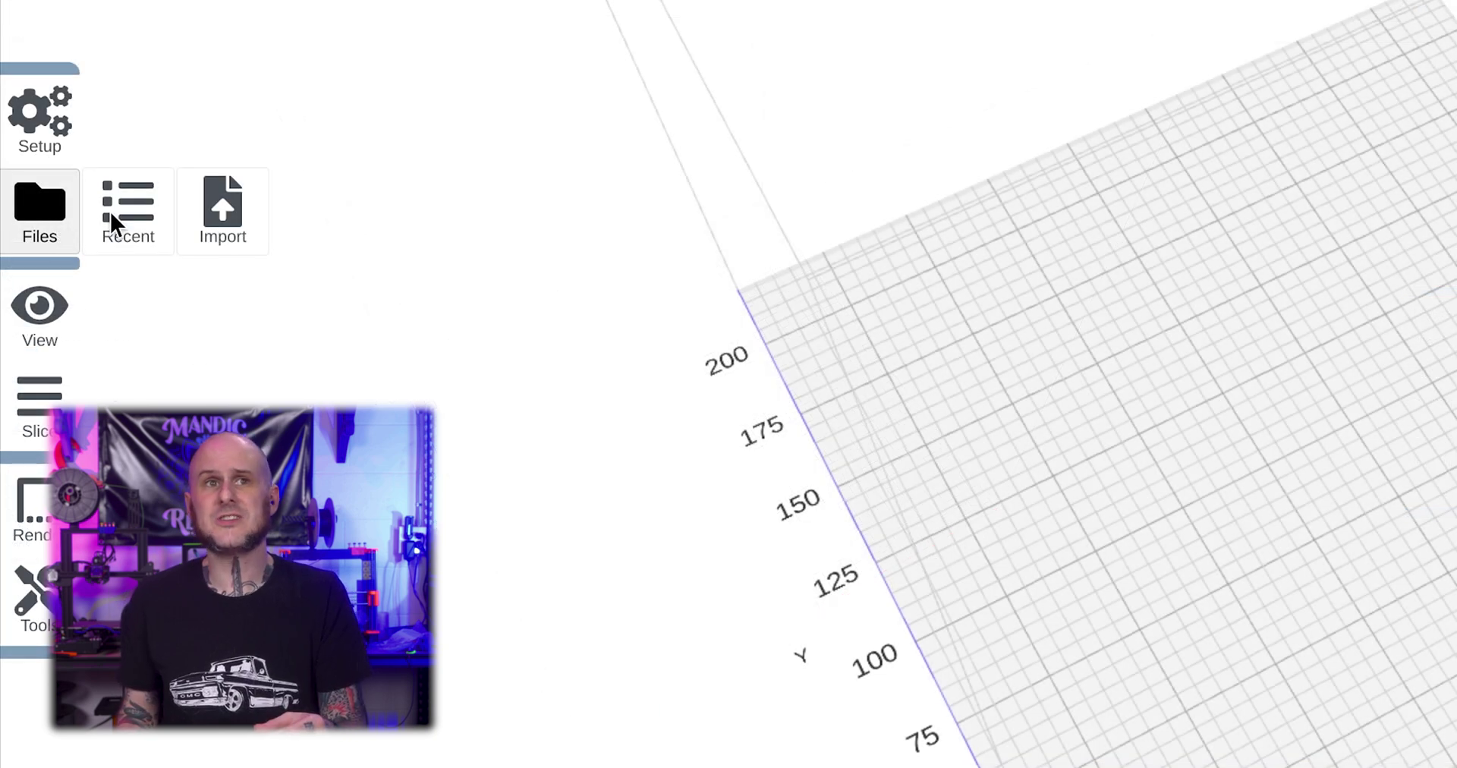
left_click(219, 217)
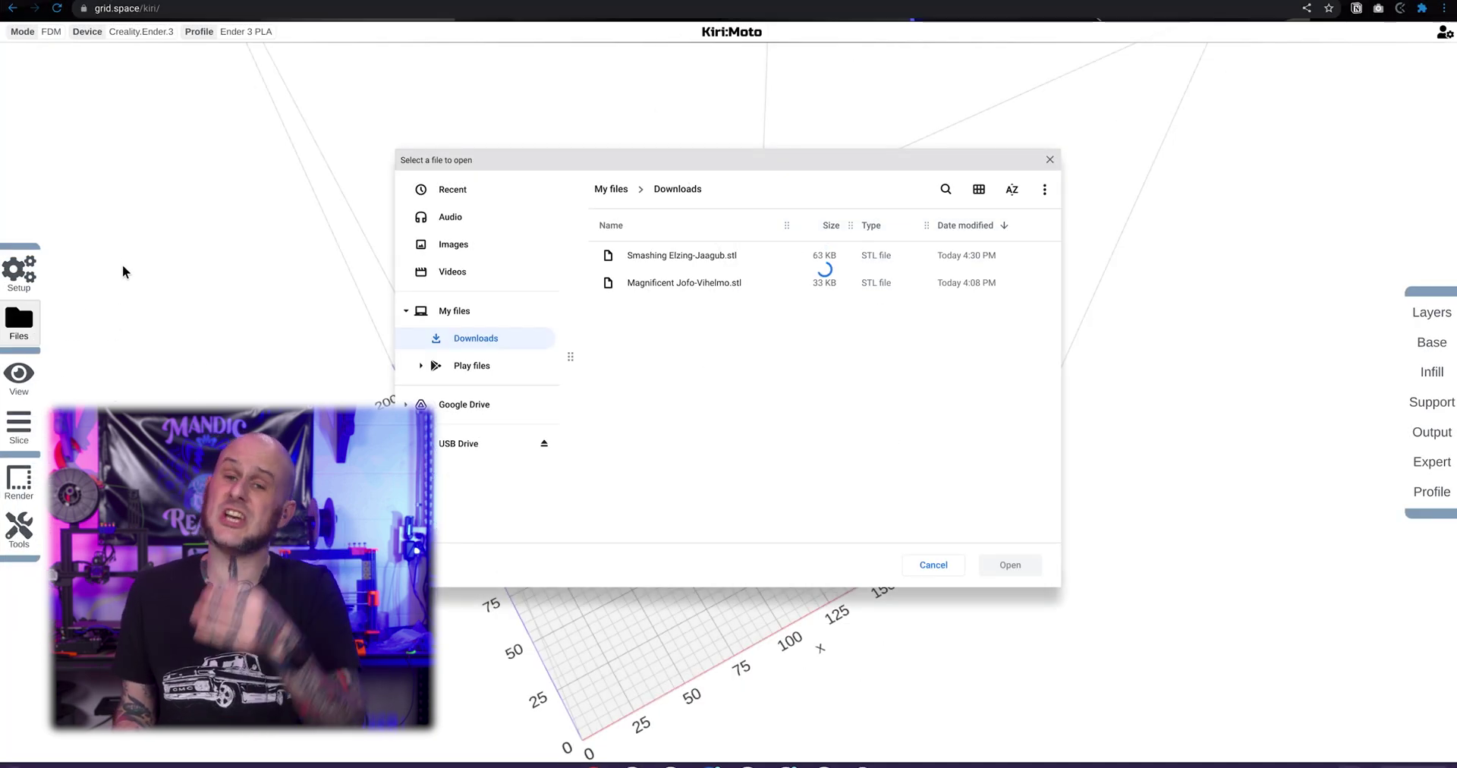
left_click(720, 282)
left_click(1010, 564)
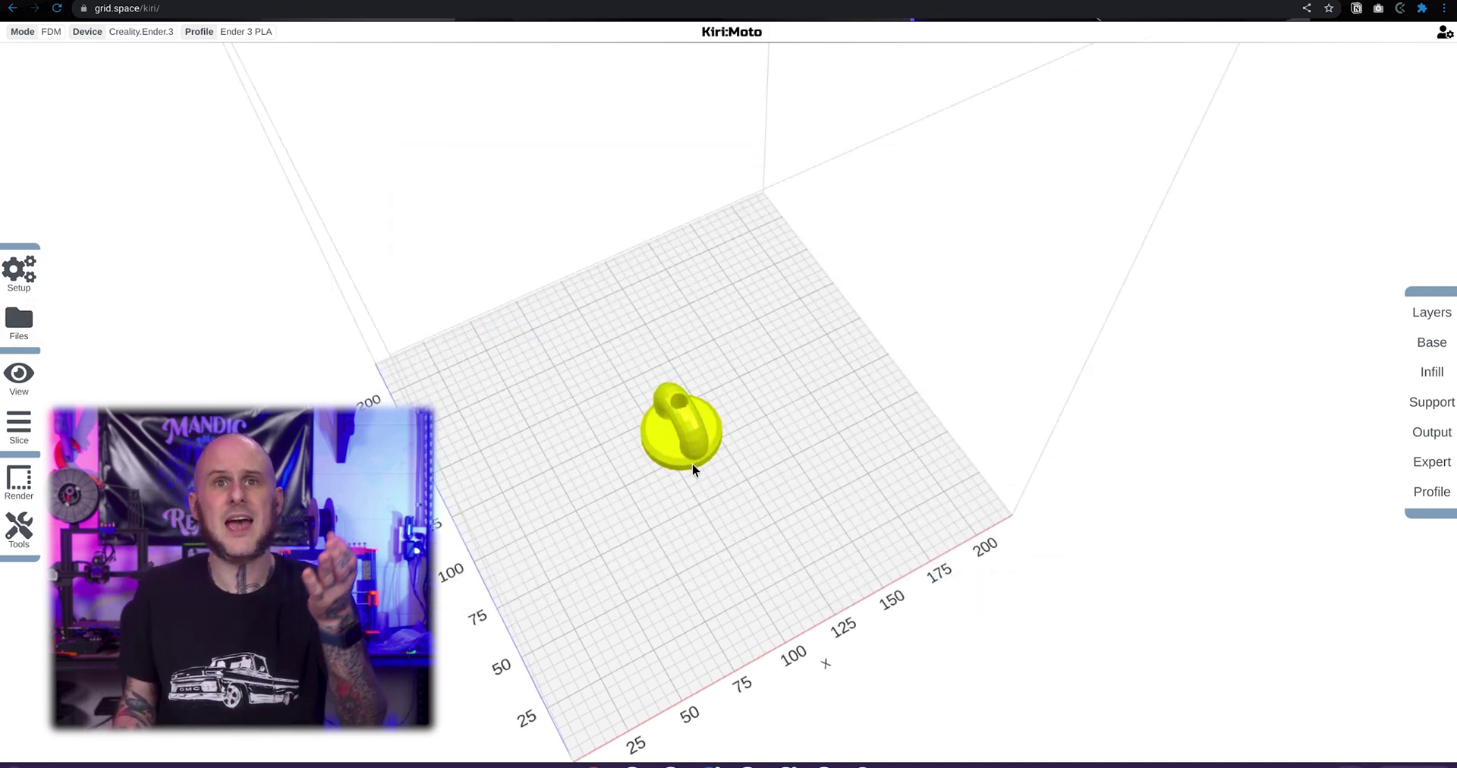
Examine the imported model on the print bed from different positions and distances
scroll(692, 463, "up", 5)
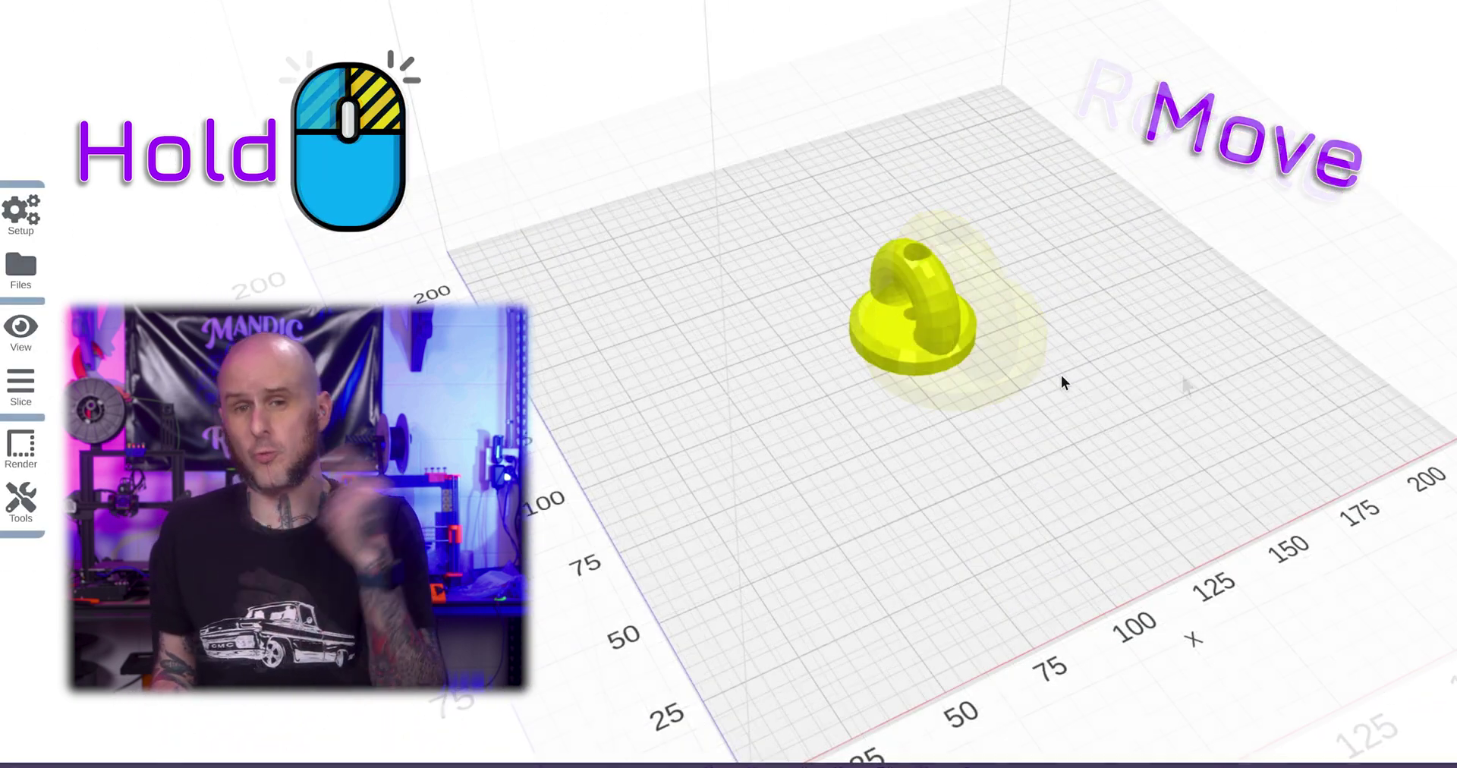
right_click_drag(1060, 375, 970, 424)
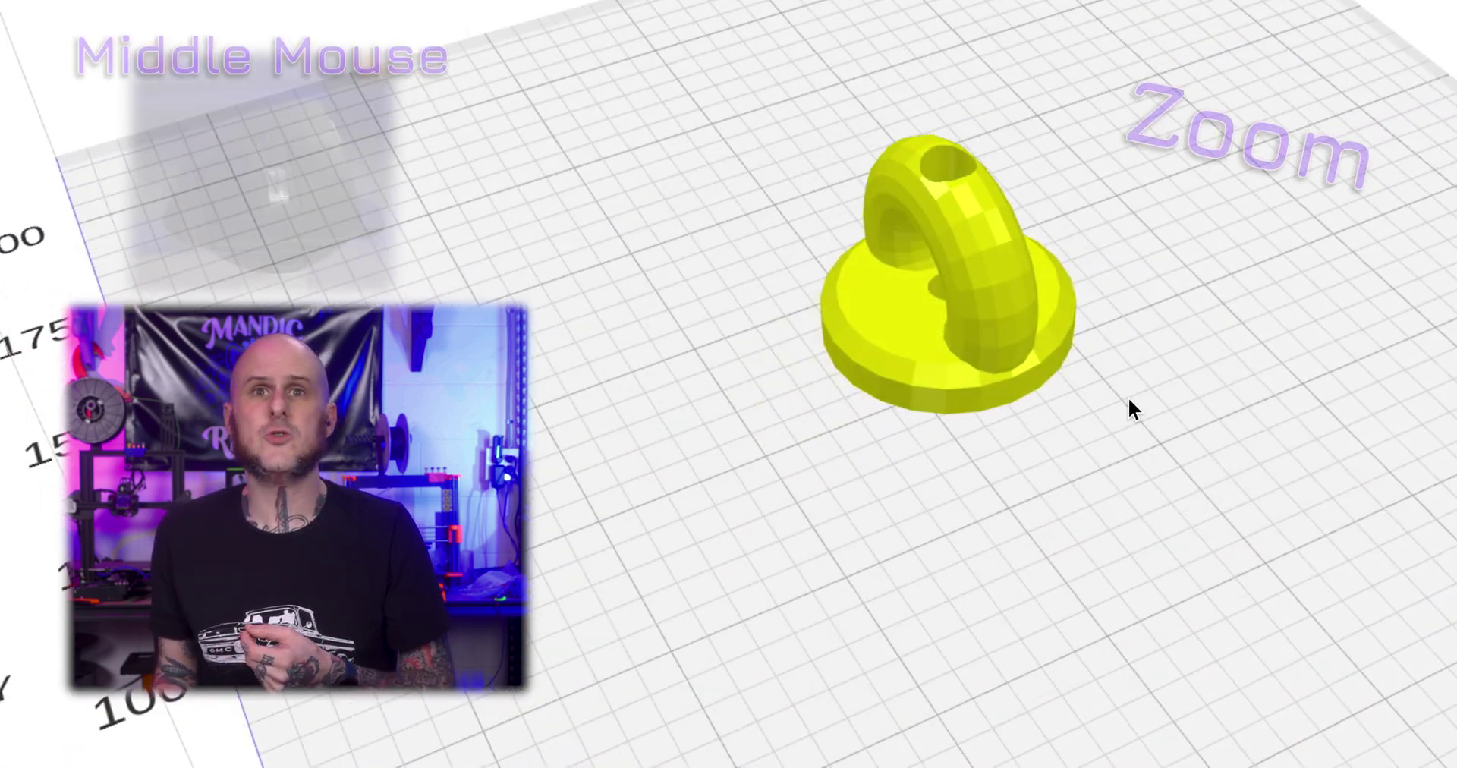
scroll(1128, 407, "up", 5)
scroll(1139, 405, "down", 8)
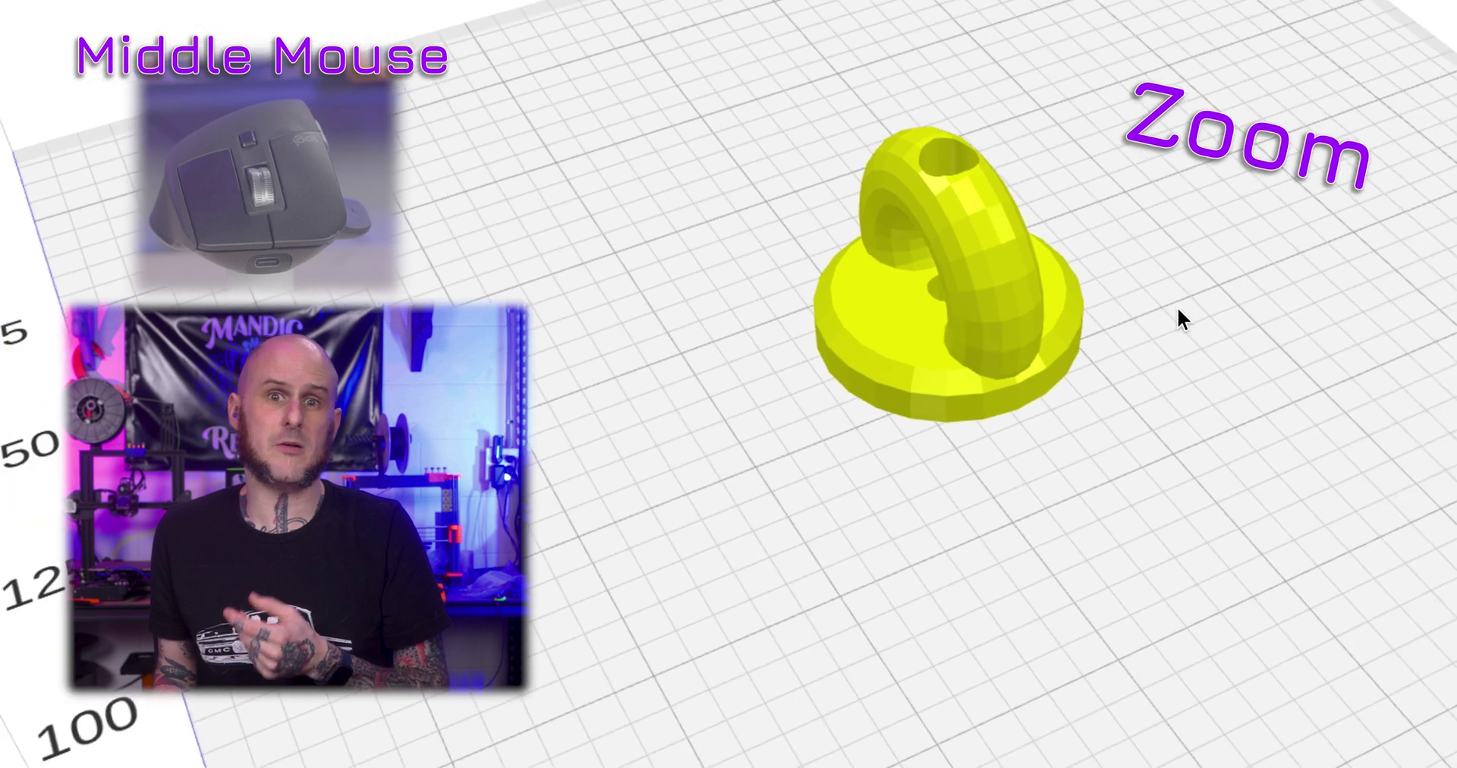
scroll(1183, 288, "up", 3)
scroll(1207, 425, "up", 4)
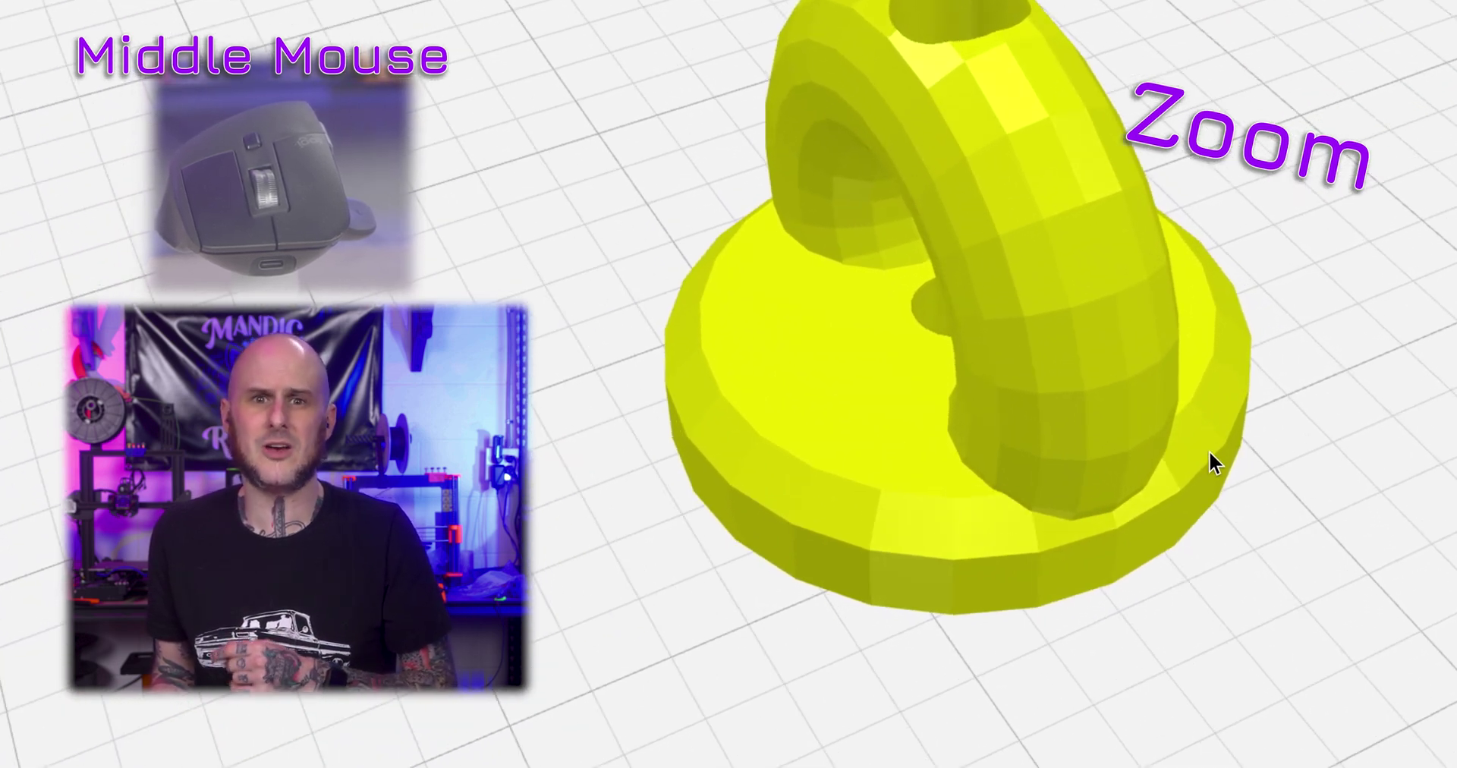
scroll(1209, 454, "down", 5)
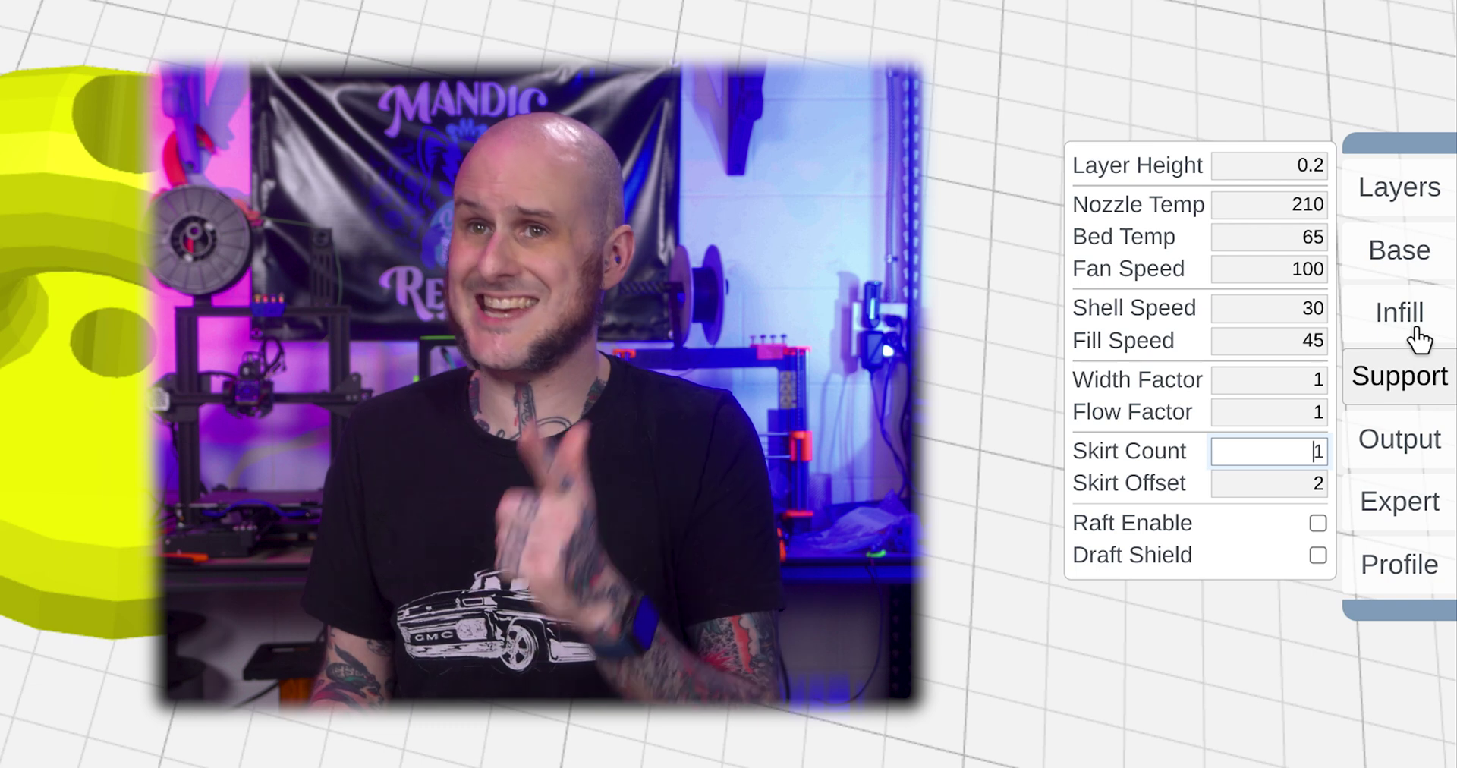
Review the infill and output print settings and save them as the profile Ender 3 PLA
left_click(1418, 335)
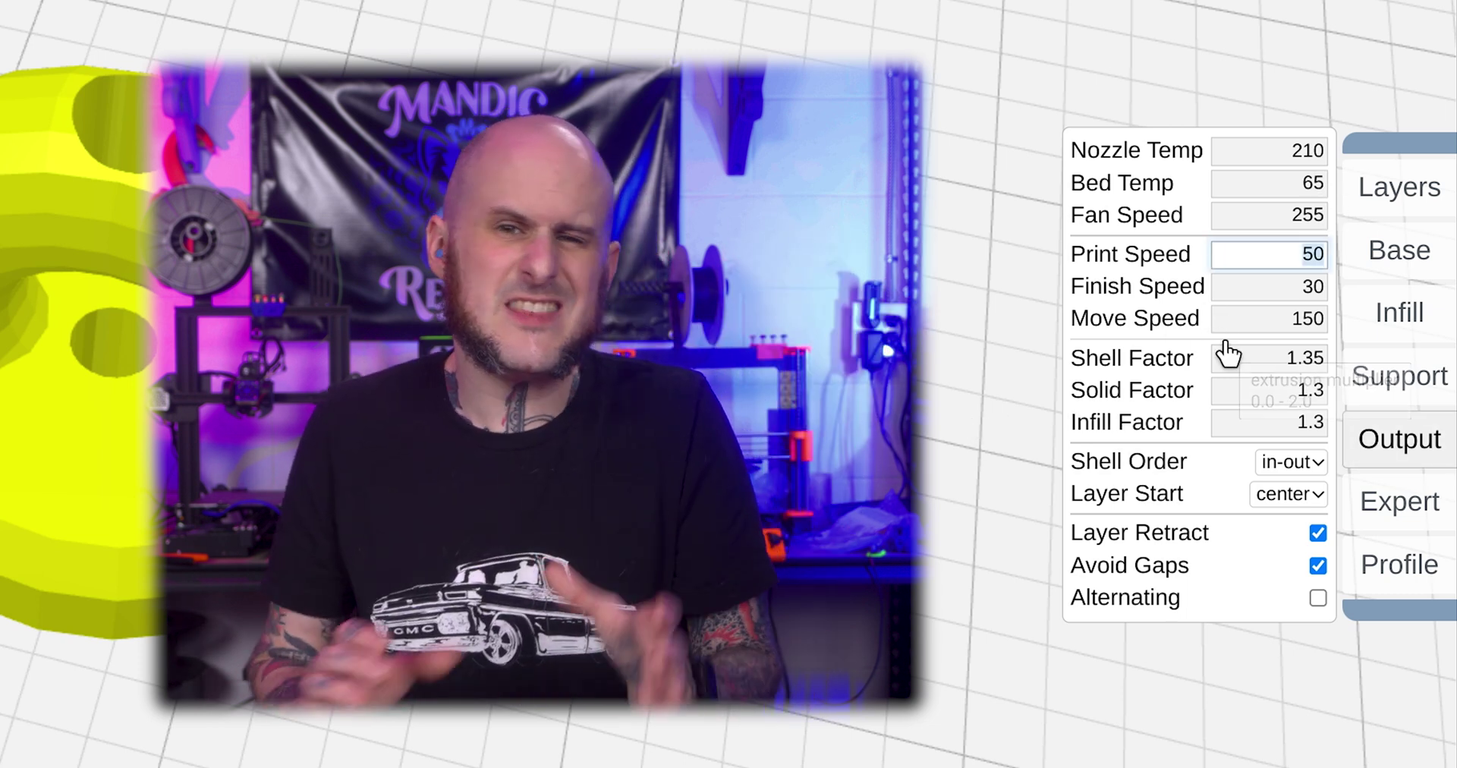
mouse_move(1227, 353)
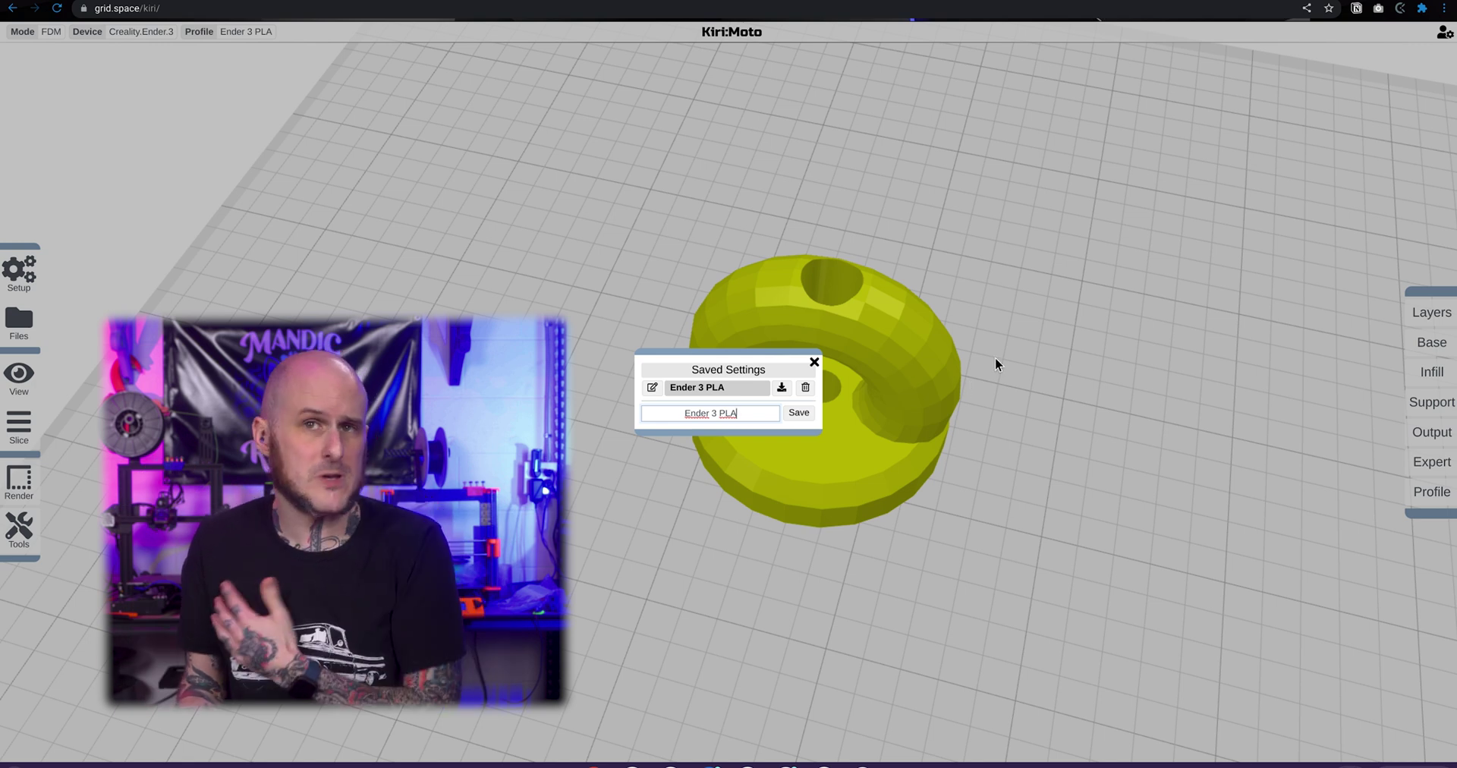
left_click(805, 412)
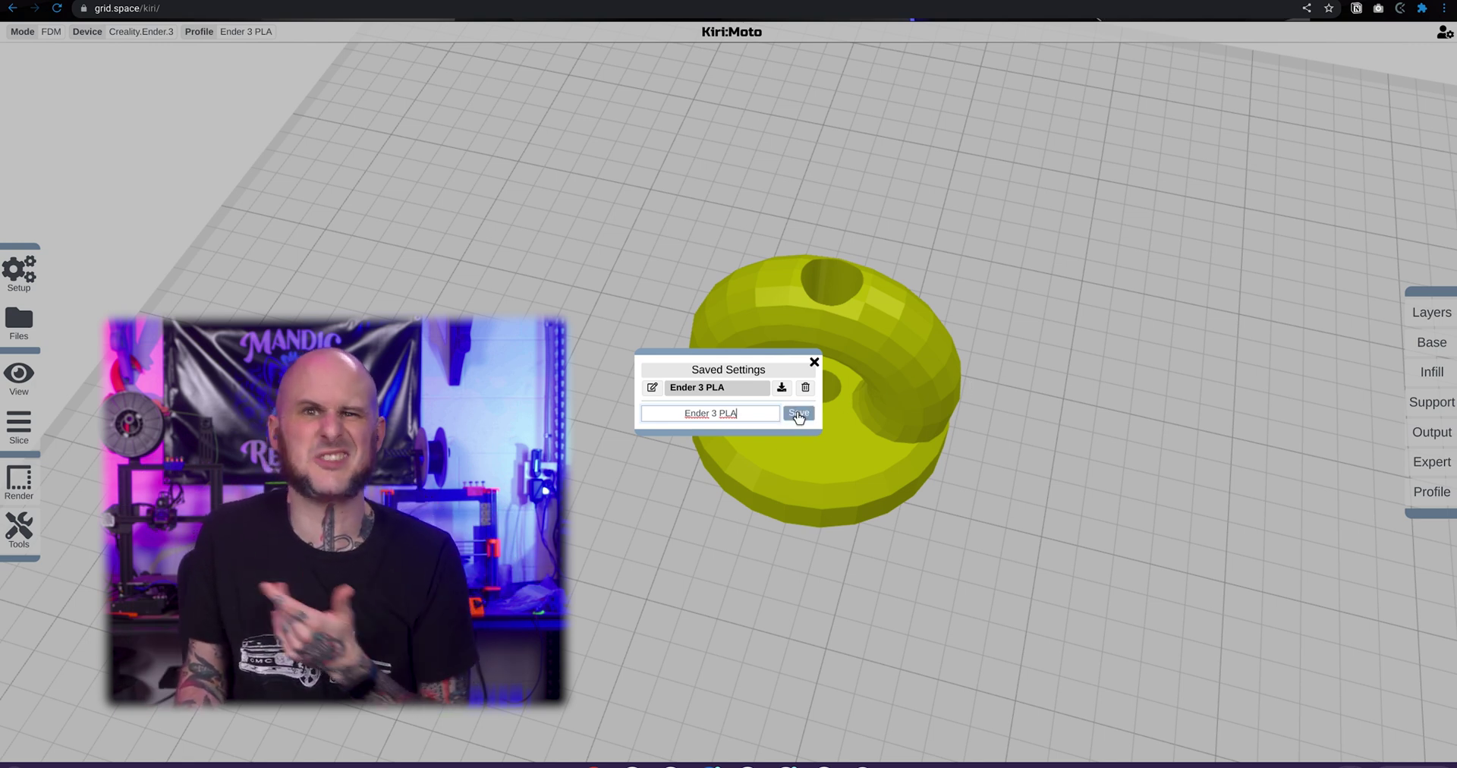
left_click(803, 412)
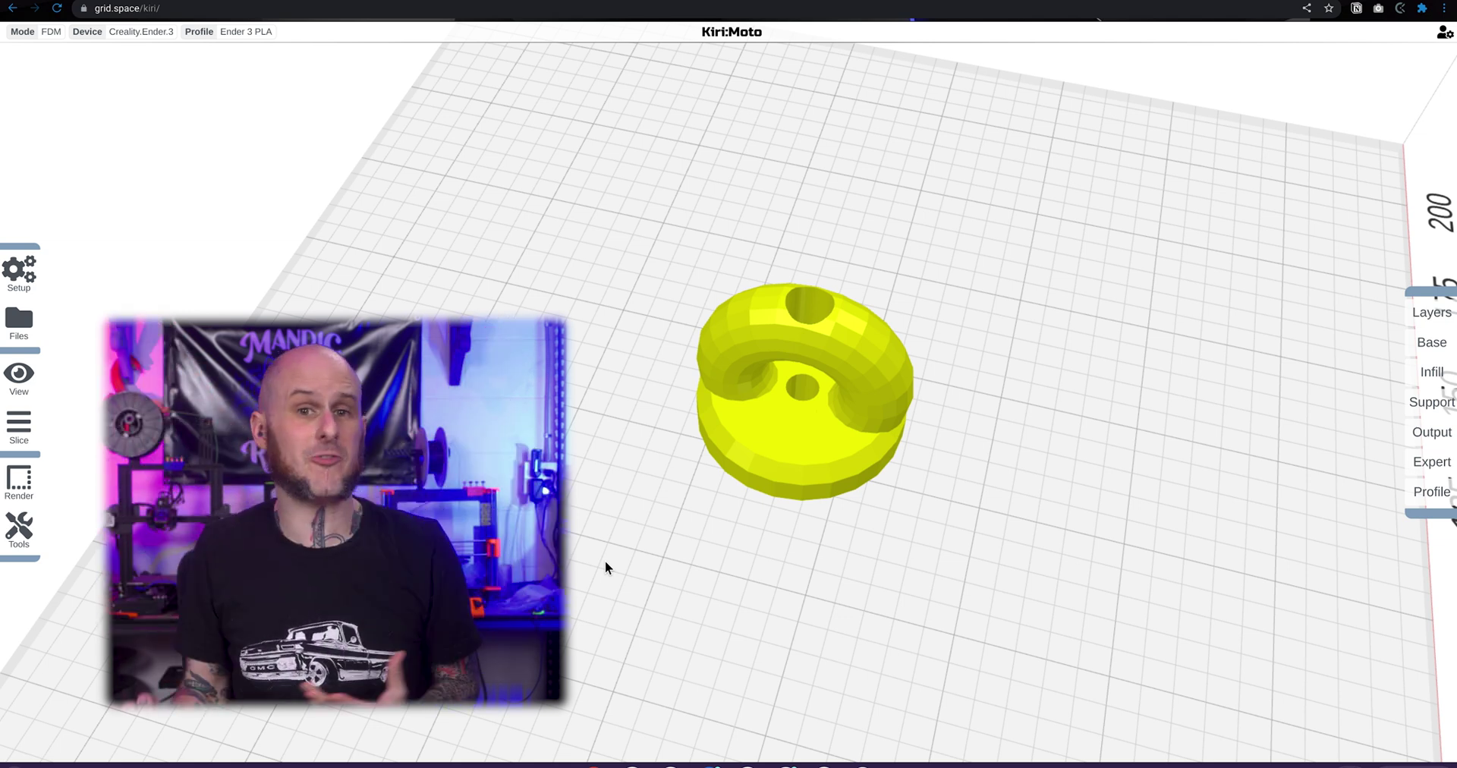
Duplicate the model on the print bed
right_click(803, 467)
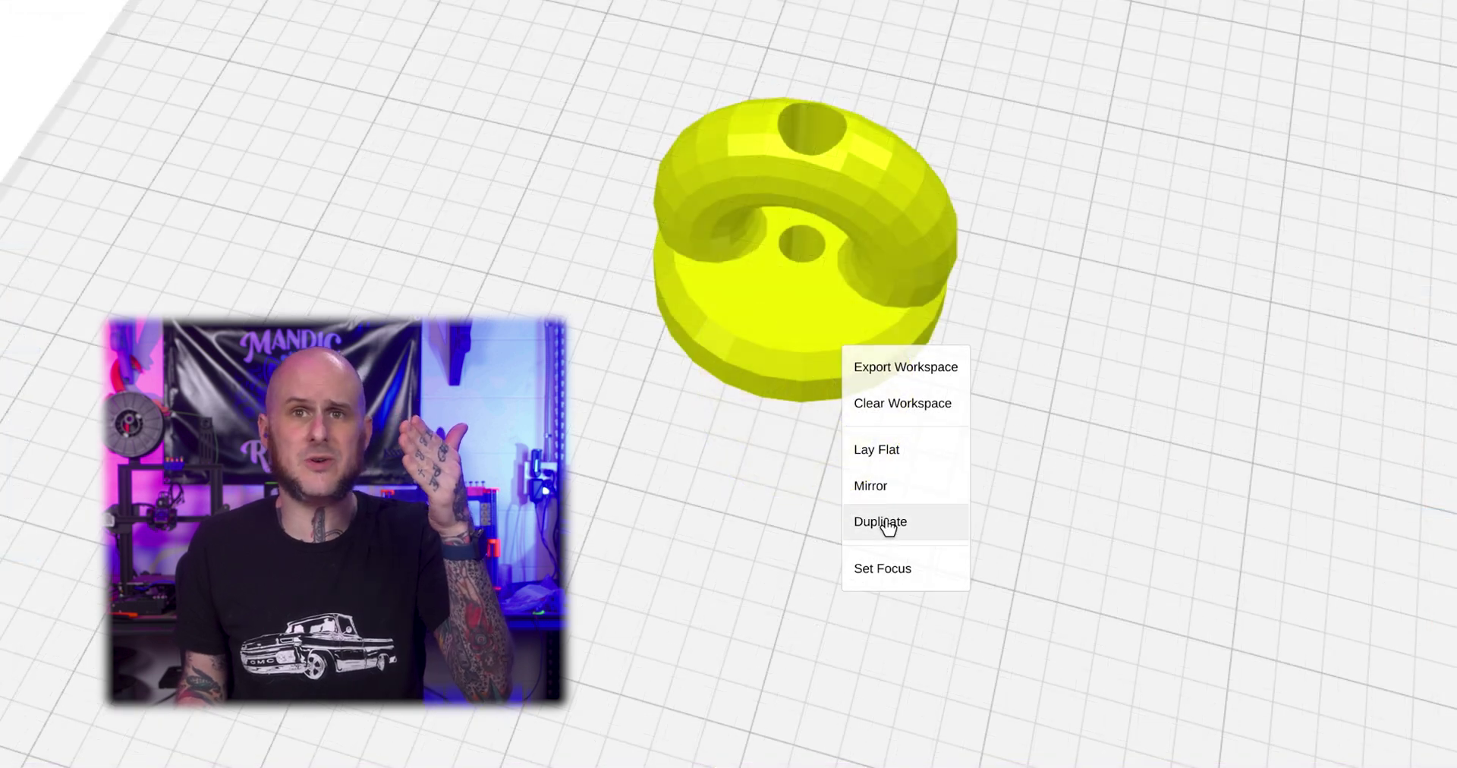
left_click(884, 521)
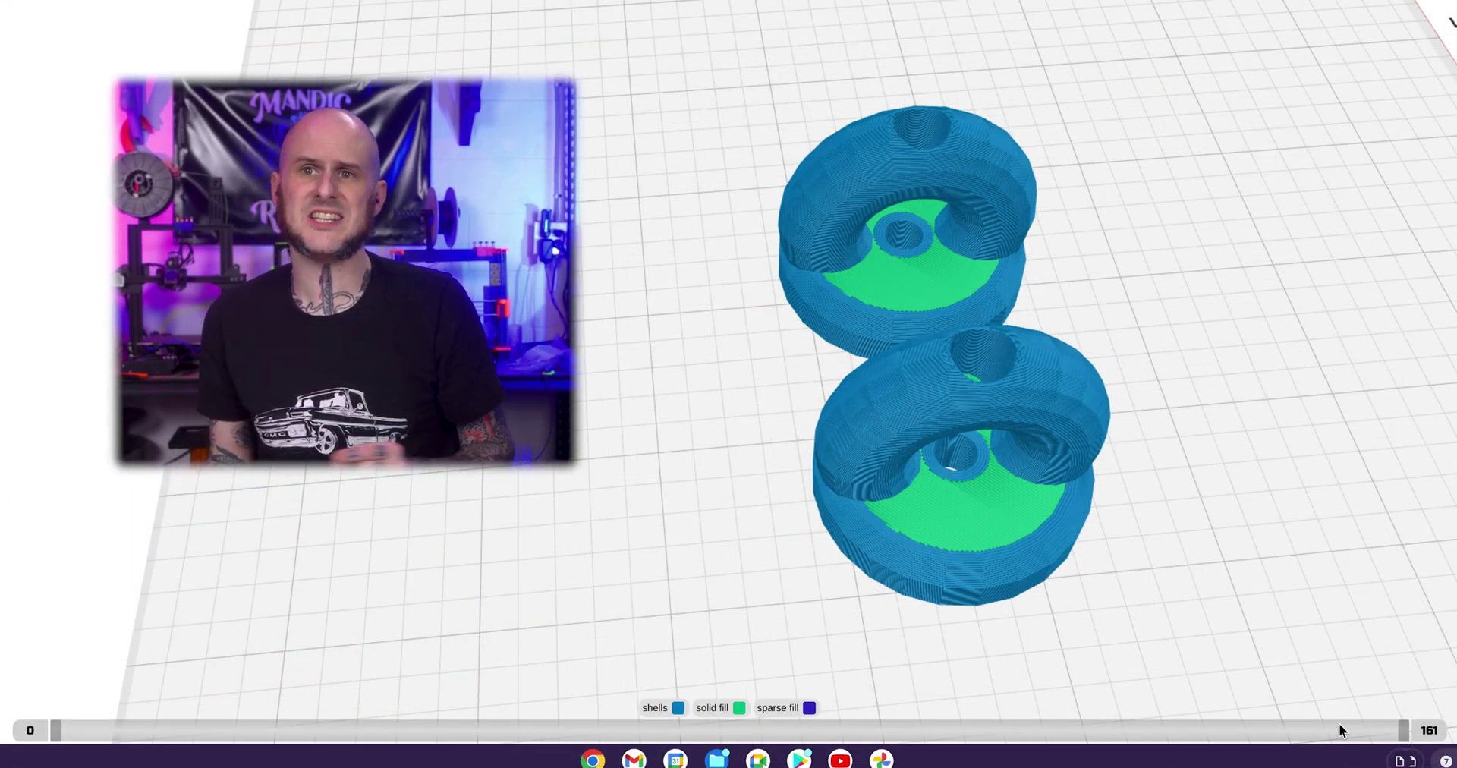
Lower the sliced preview's upper layer limit to 98 to inspect the infill inside both models
left_click_drag(1150, 724, 932, 740)
key("Down")
key("Down")
key("Down")
key("Down")
key("Down")
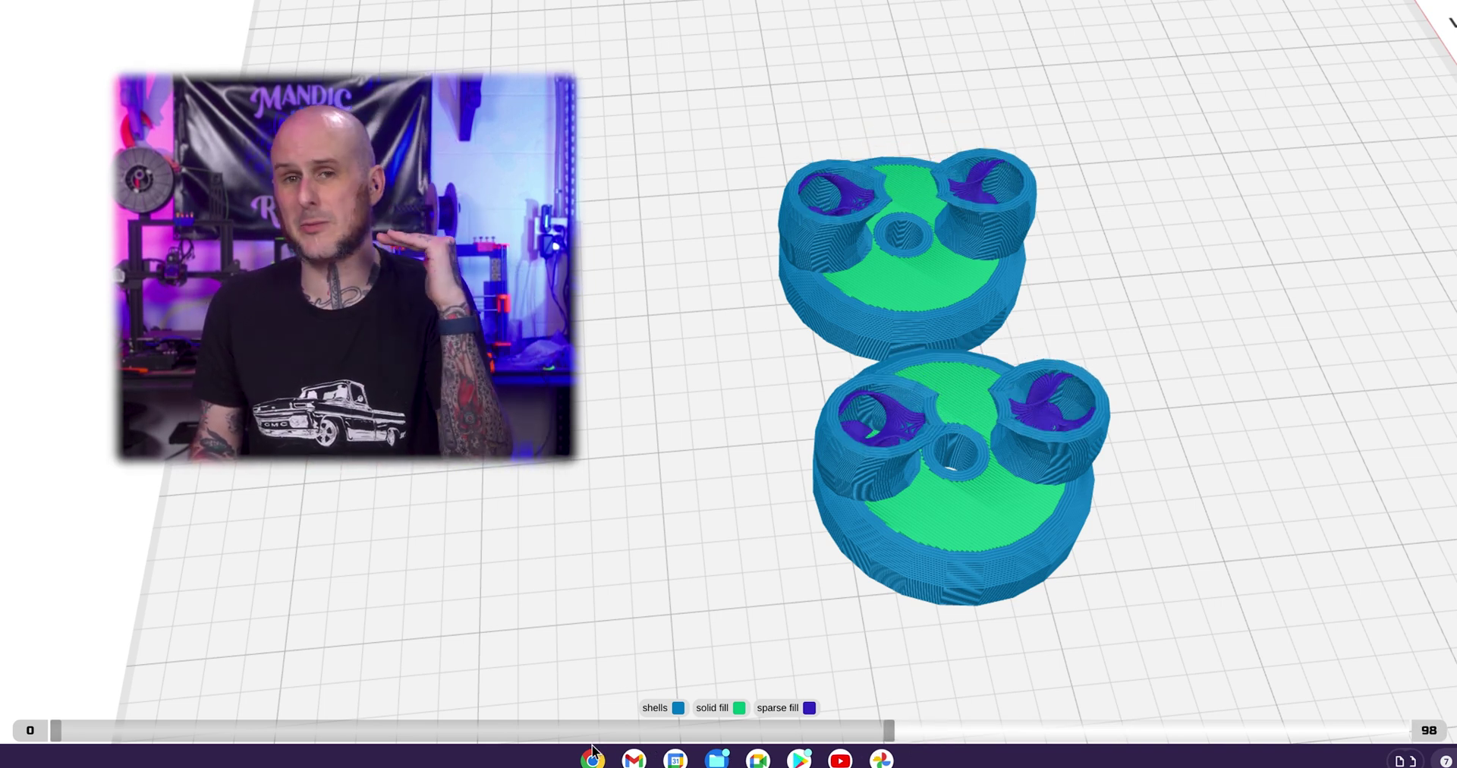
left_click(494, 721)
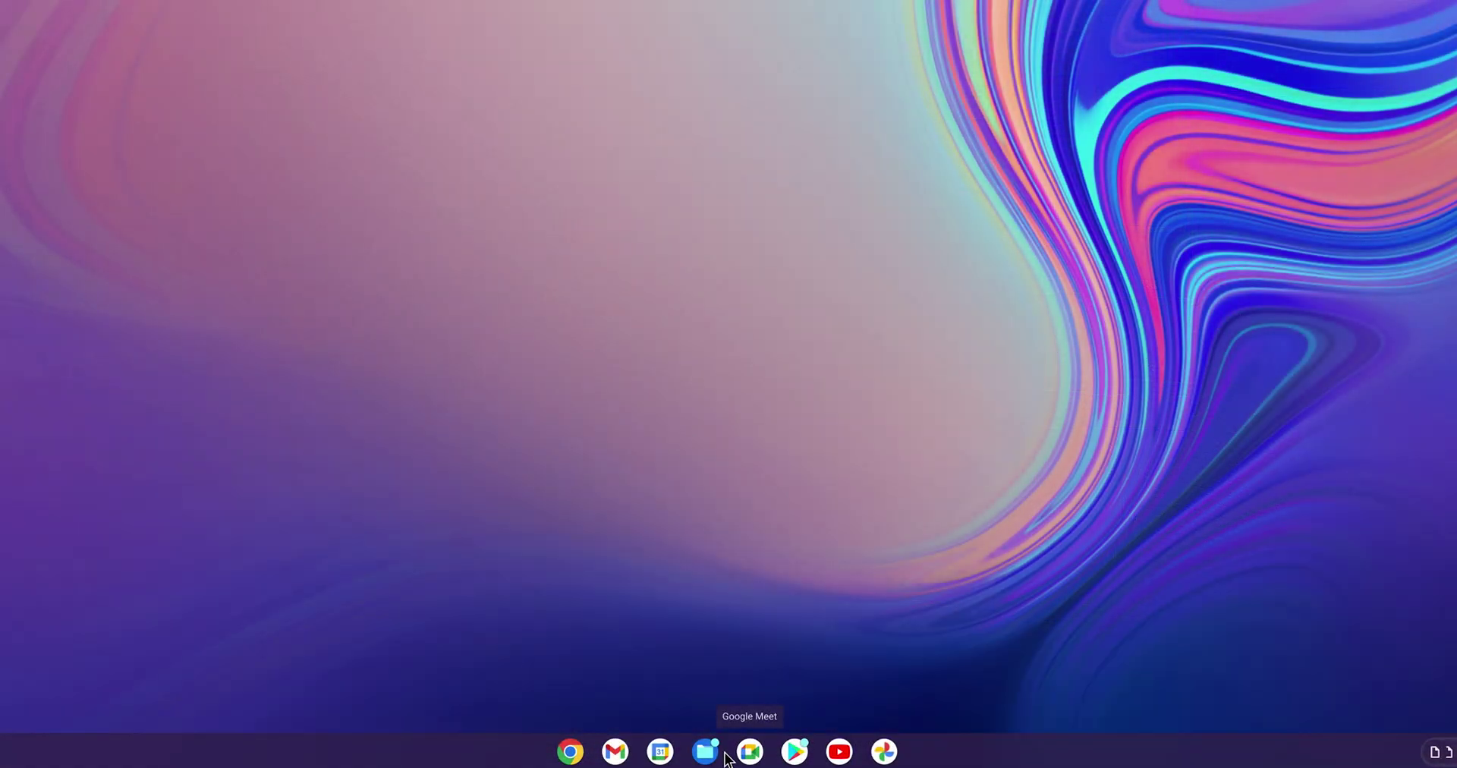
Switch to the Files app and copy Smashing-Elzing-Jaag-003.gcode from the Downloads folder
left_click(712, 754)
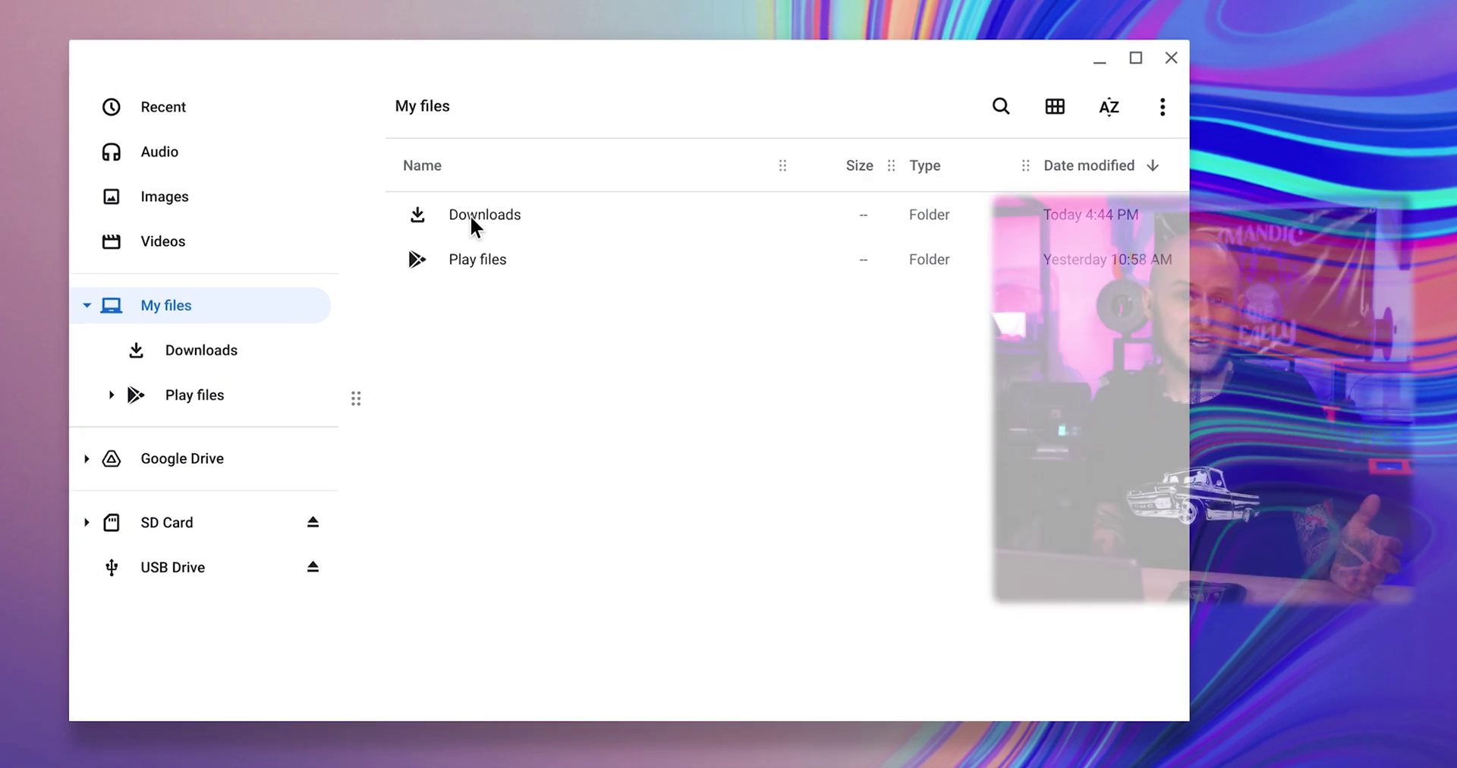
left_click(472, 219)
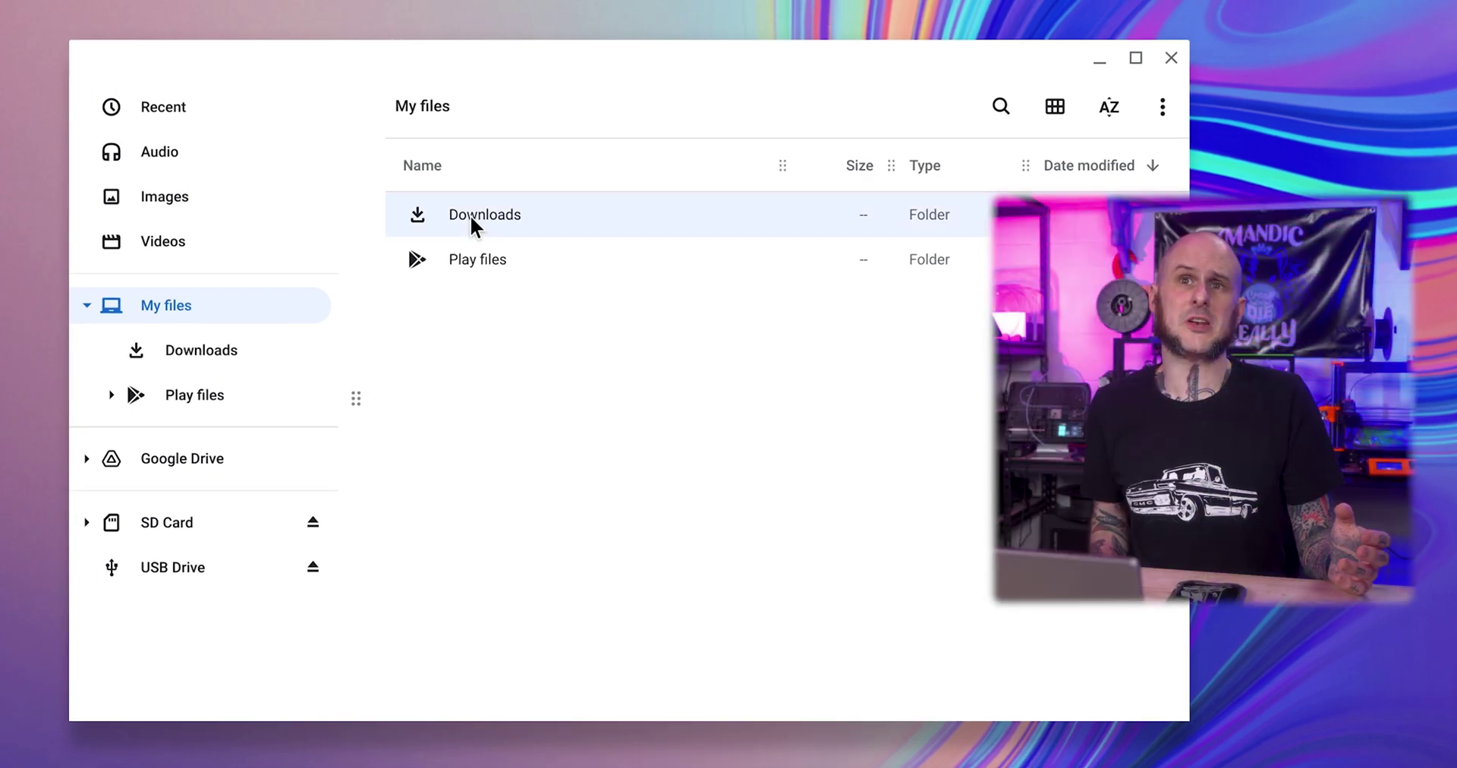
double_click(617, 231)
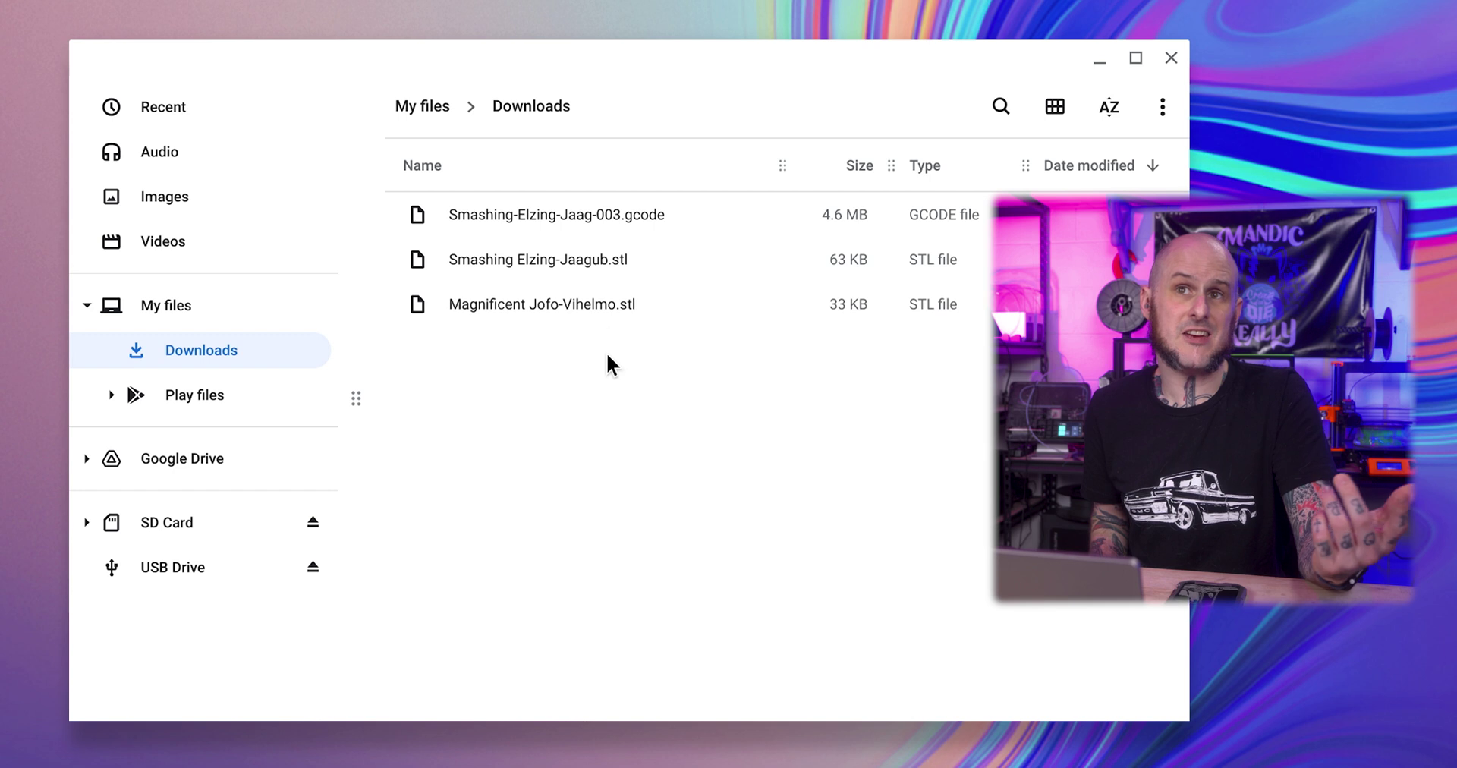
left_click(627, 227)
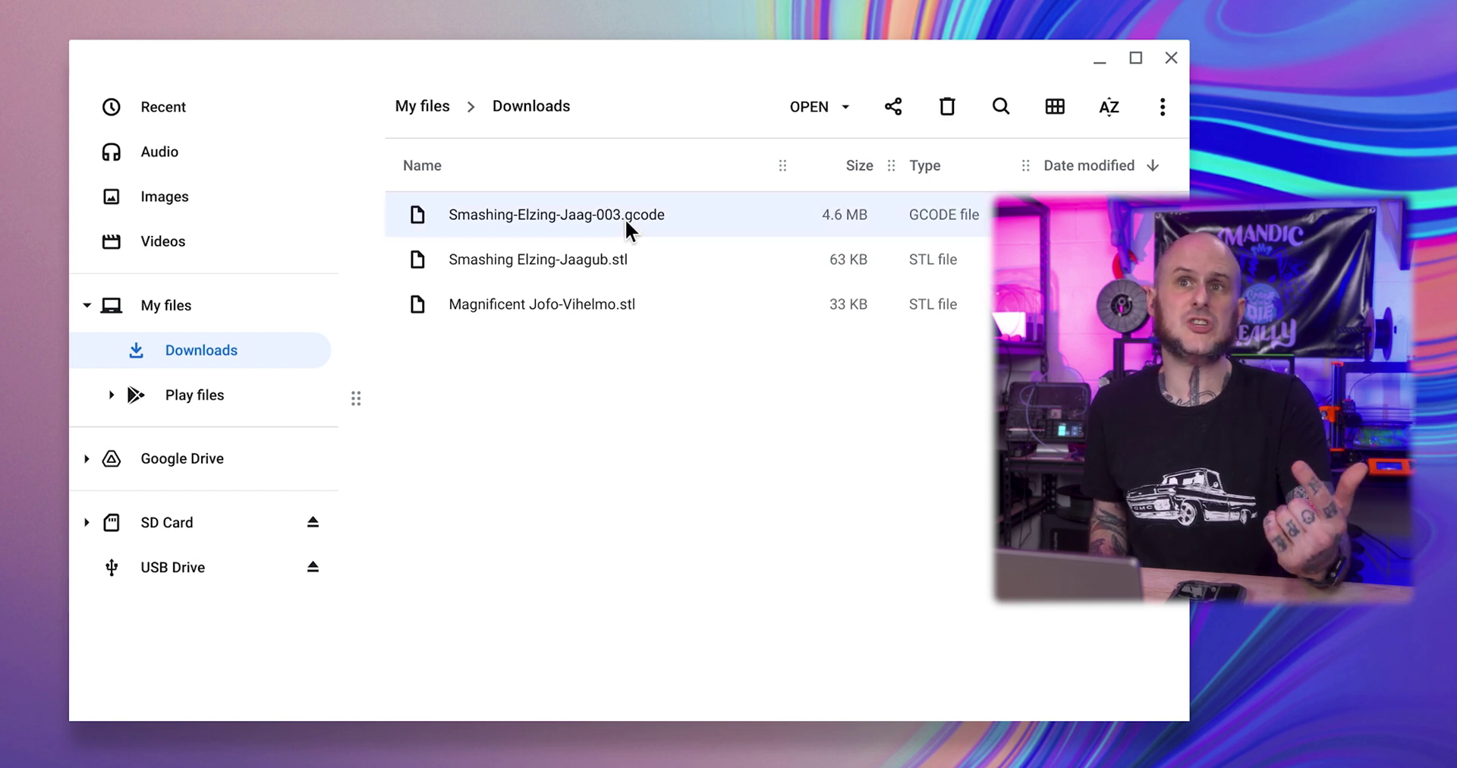
right_click(627, 228)
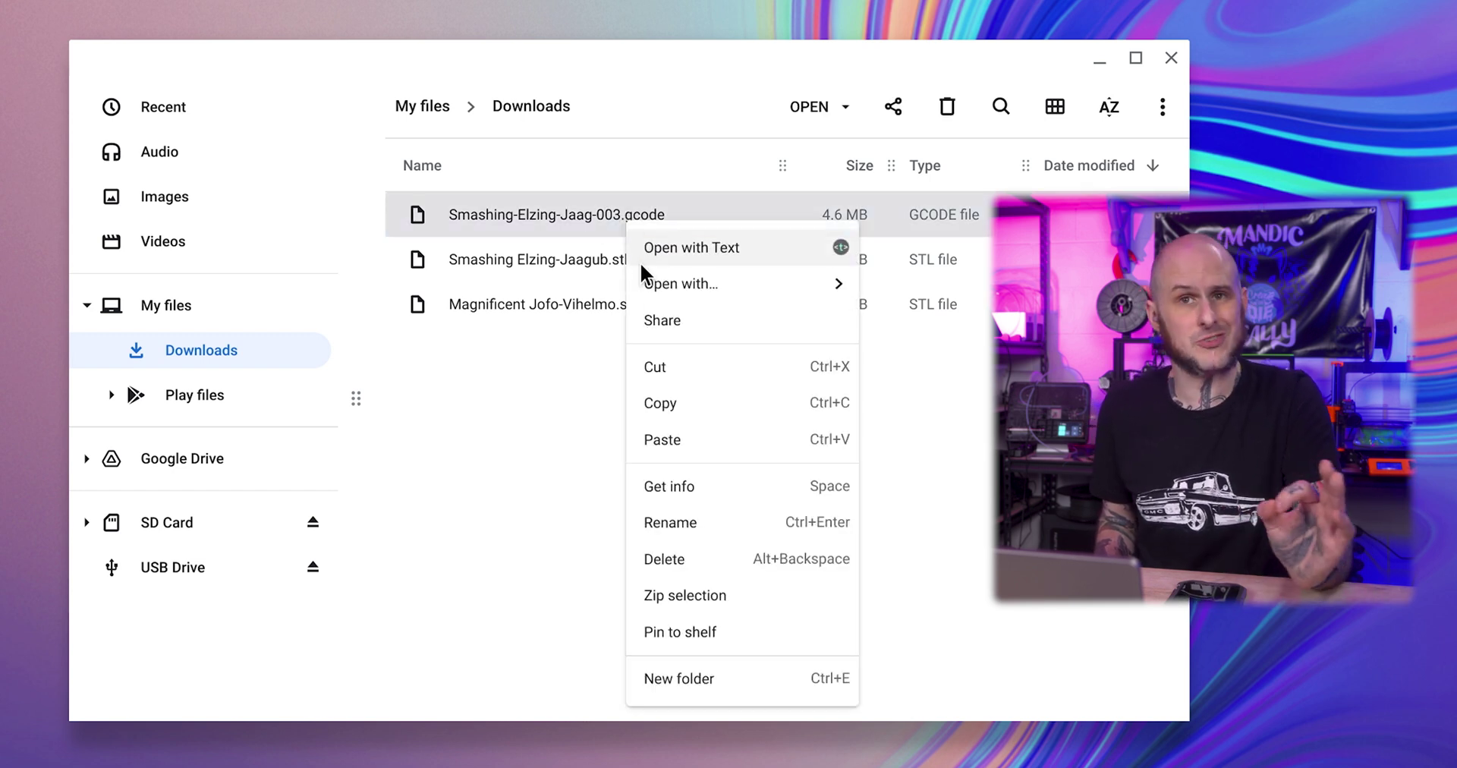
left_click(661, 403)
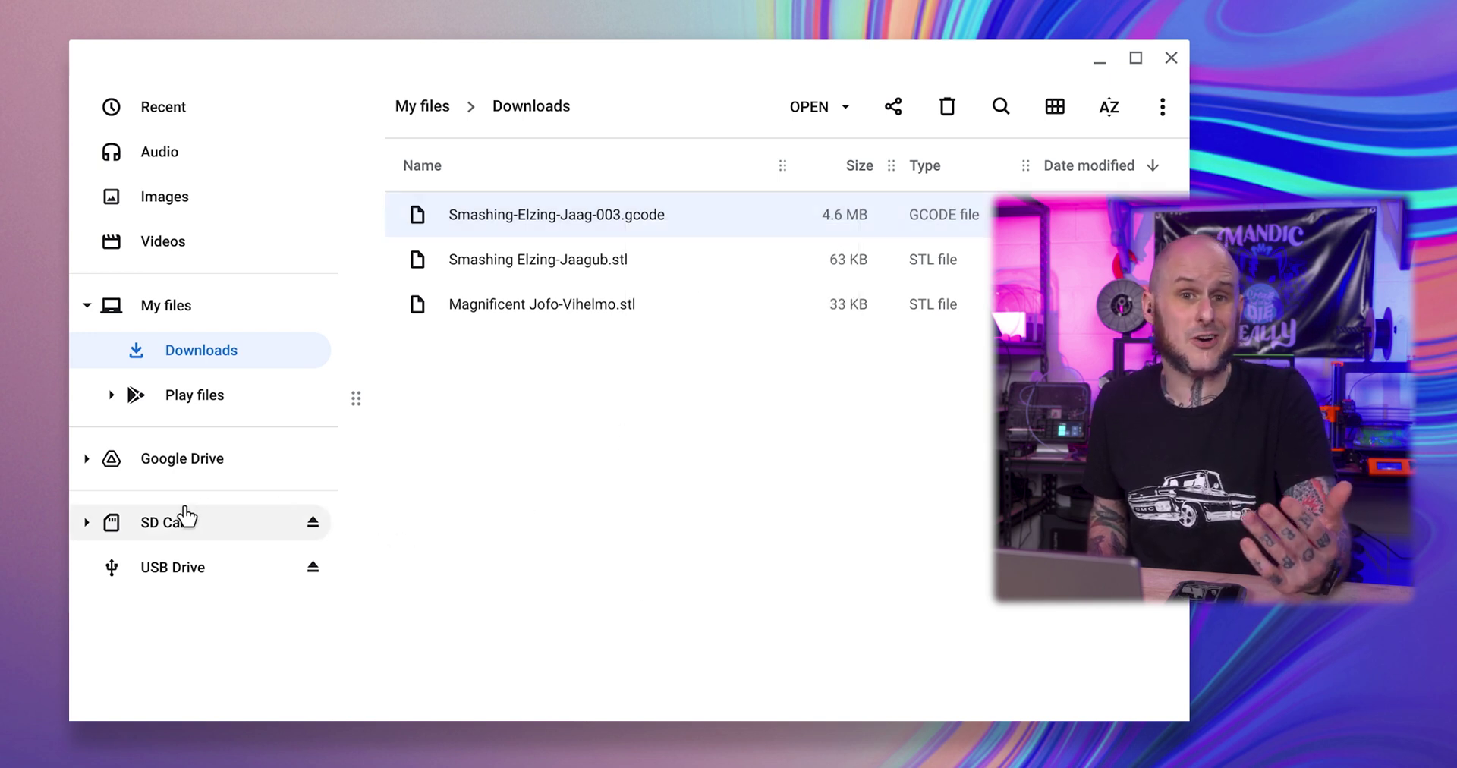
Paste the copied G-code file onto the SD Card and eject the card
left_click(187, 522)
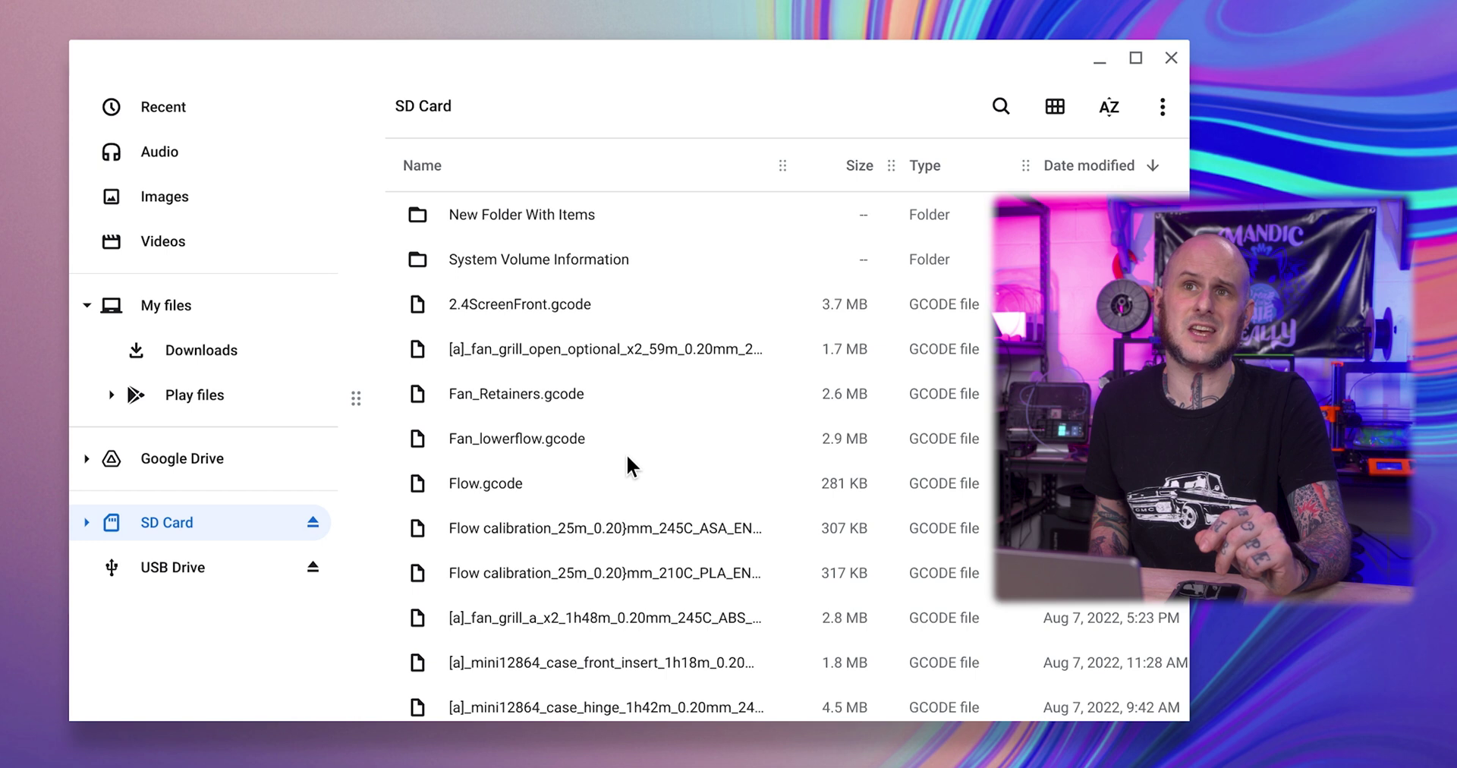
left_click(655, 451)
right_click(655, 451)
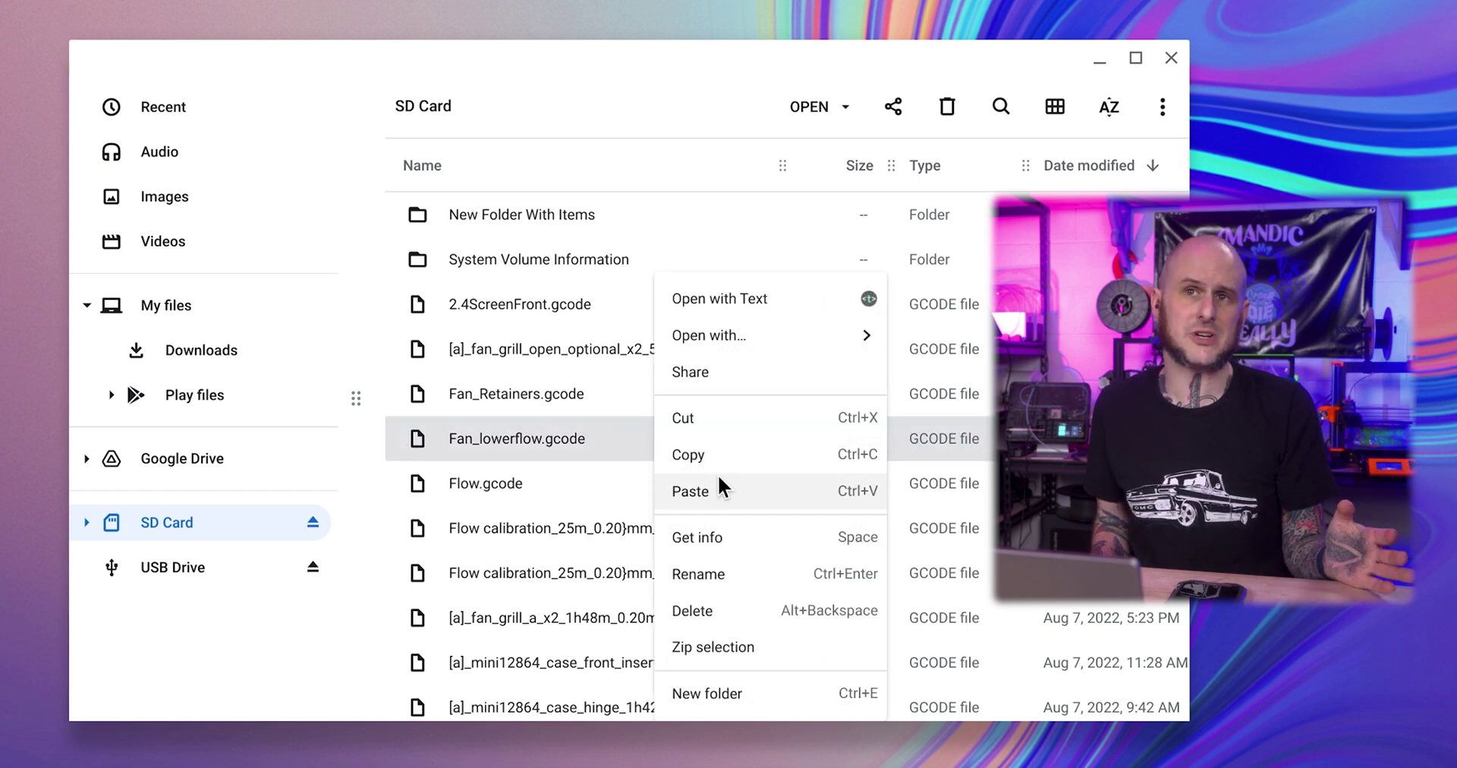
left_click(690, 491)
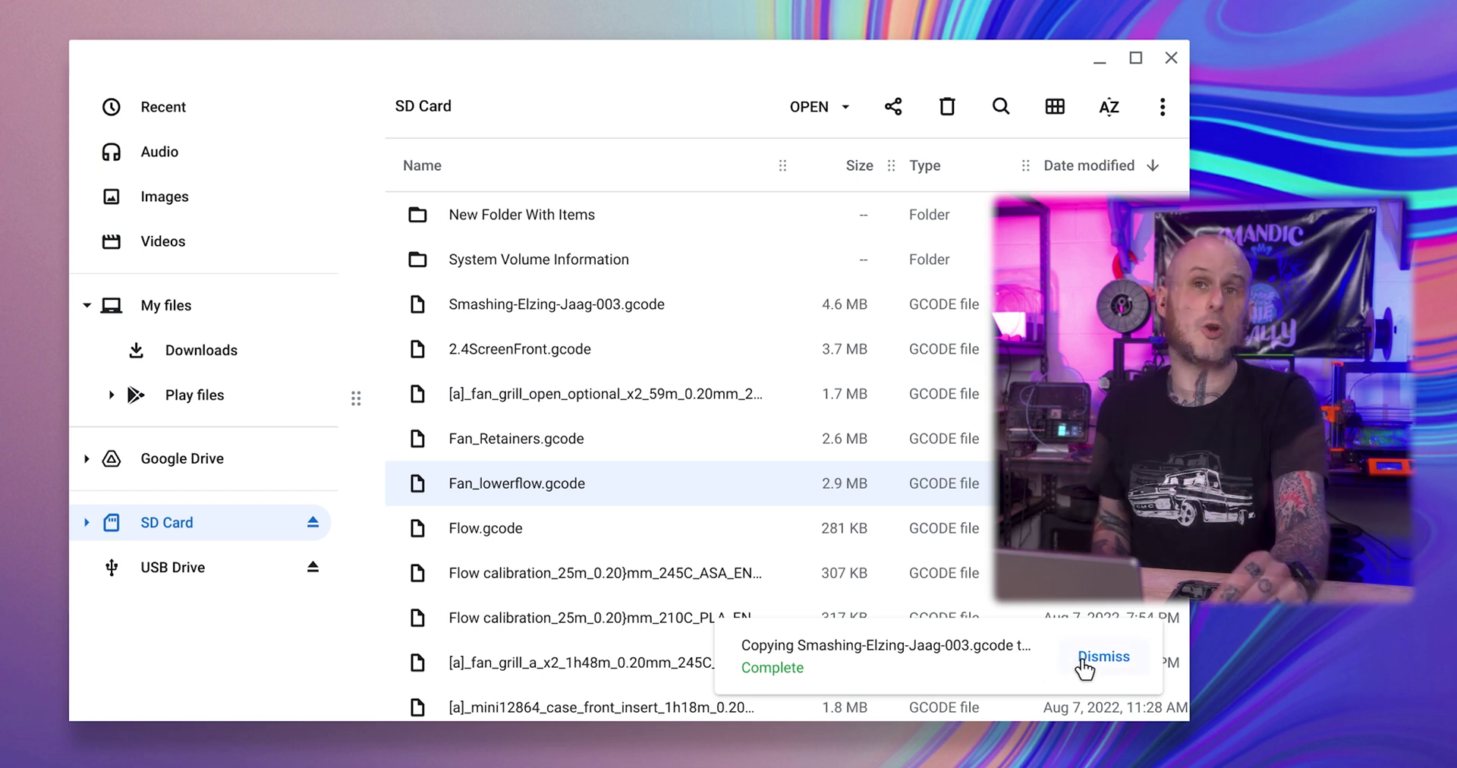
left_click(1101, 657)
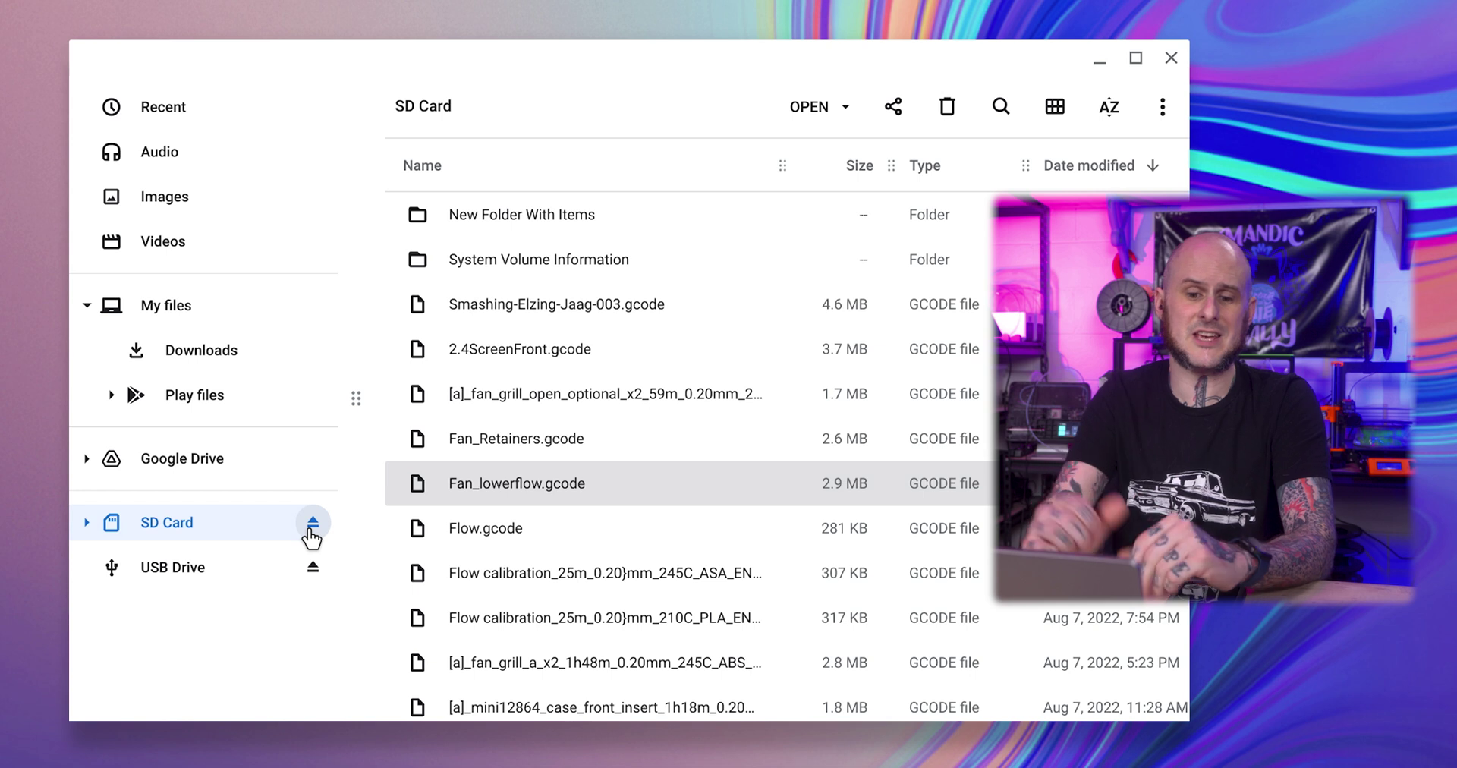
left_click(309, 531)
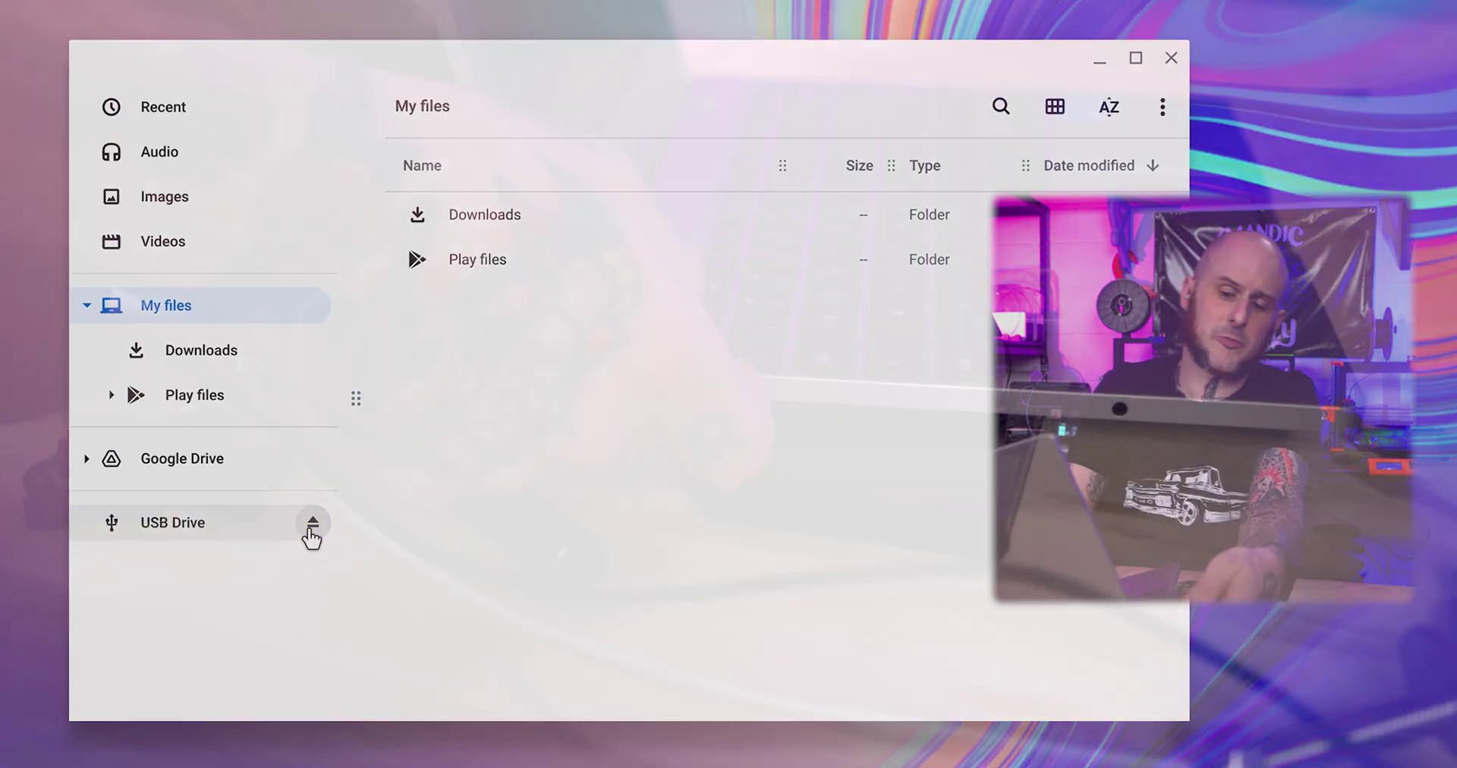